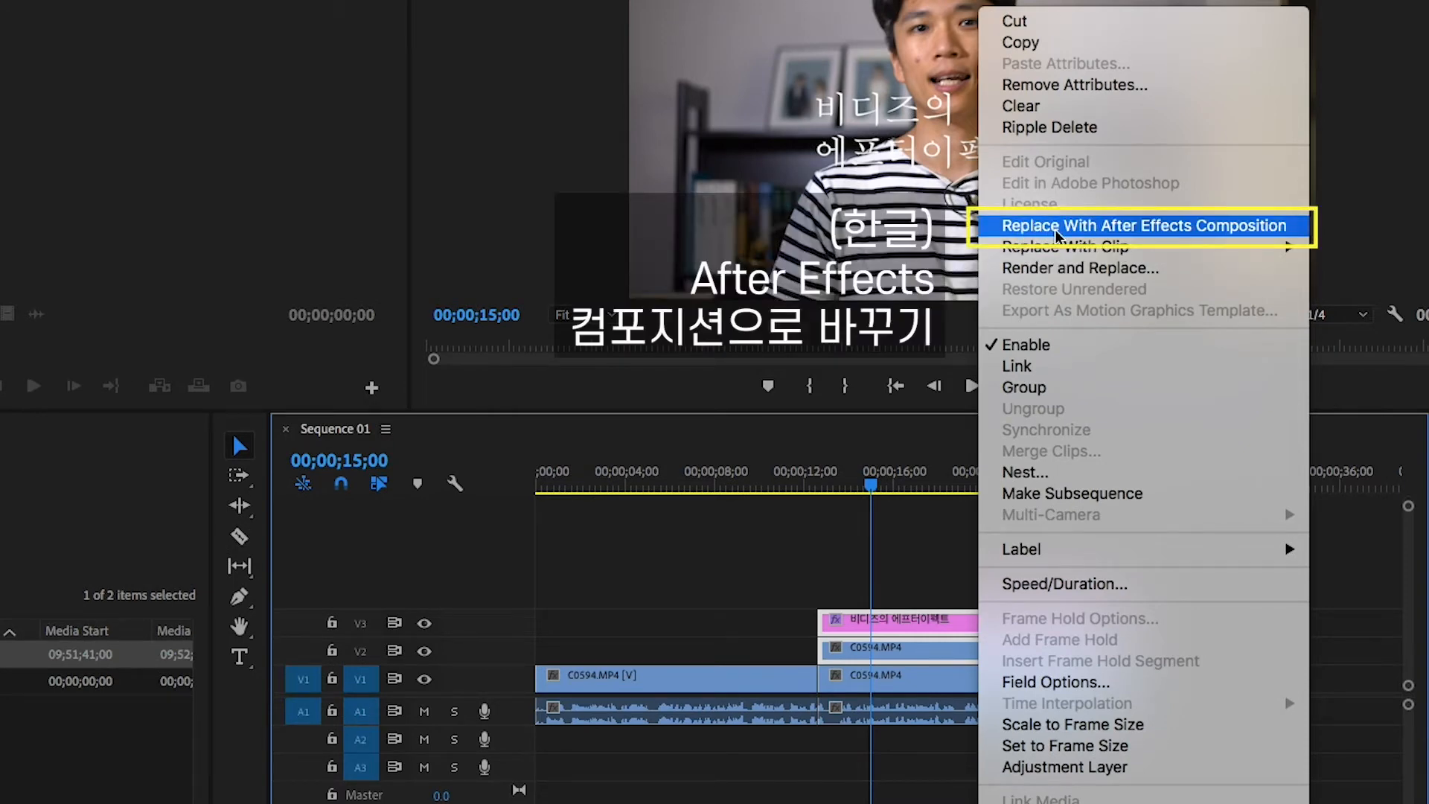
- Replace the selected title and video clips with an After Effects composition, and save the new After Effects project as ep_19.aep
{"action": "left_click", "coordinate": [1056, 226]}
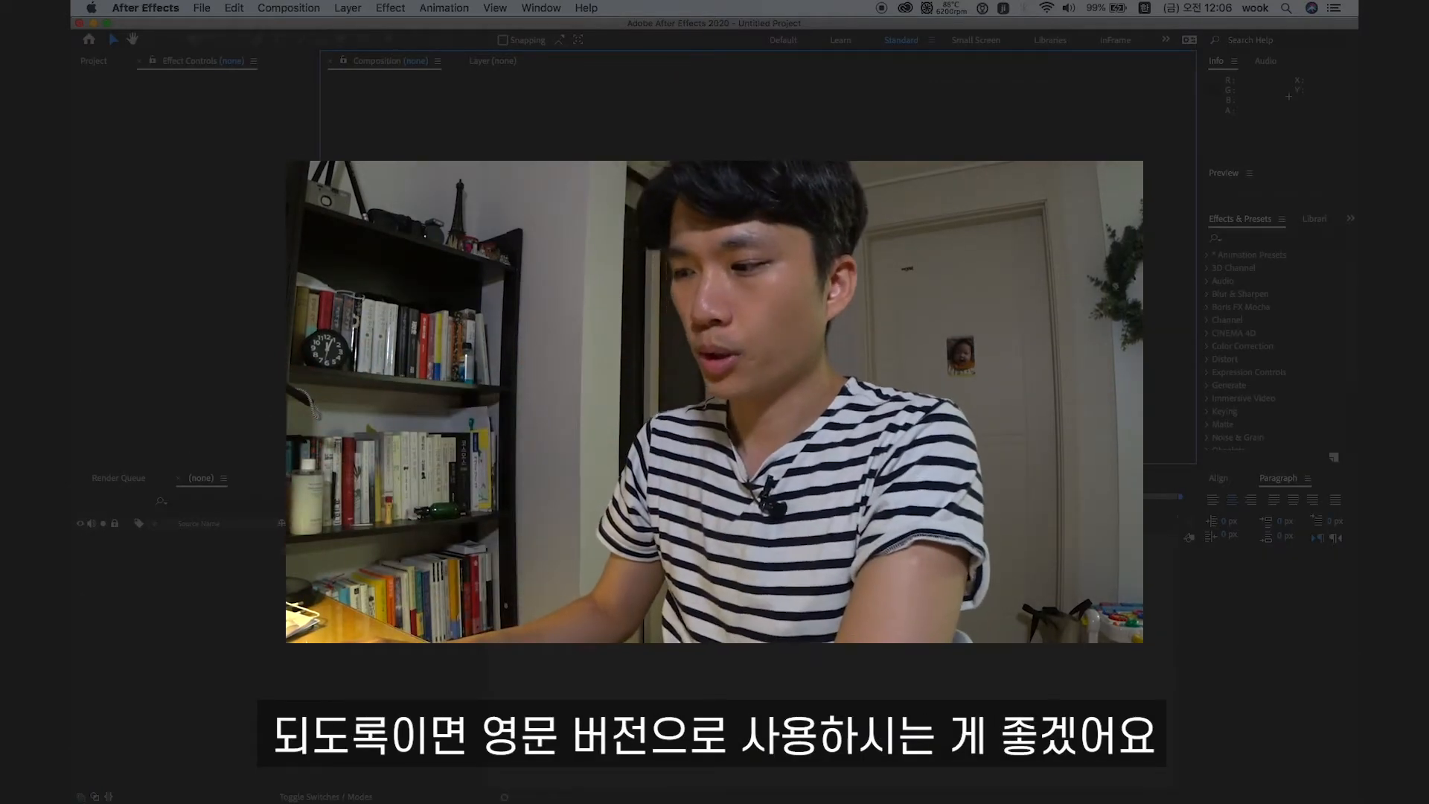
{"action": "key", "text": "super+s"}
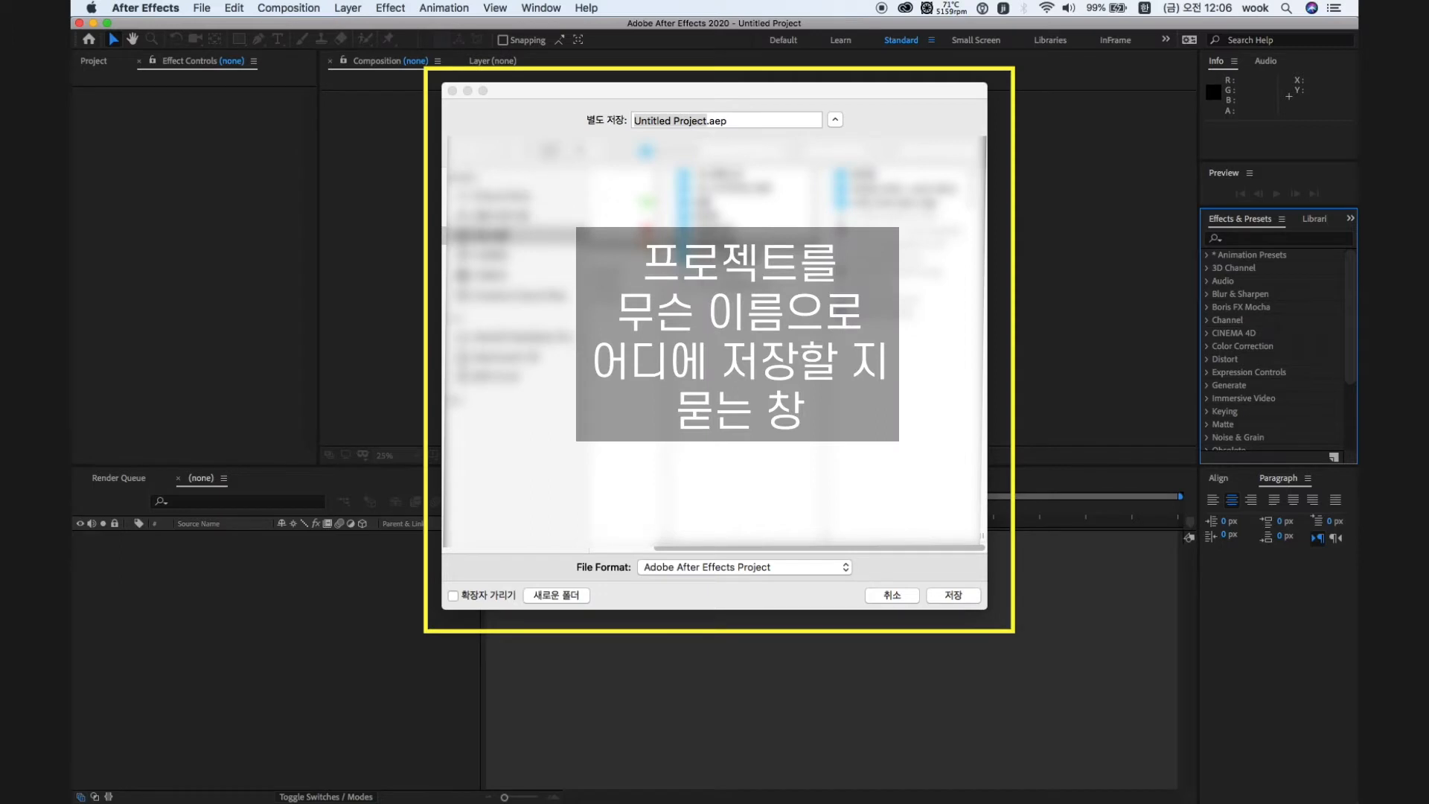
{"action": "left_click", "coordinate": [652, 553]}
{"action": "left_click_drag", "start_coordinate": [651, 548], "coordinate": [642, 548]}
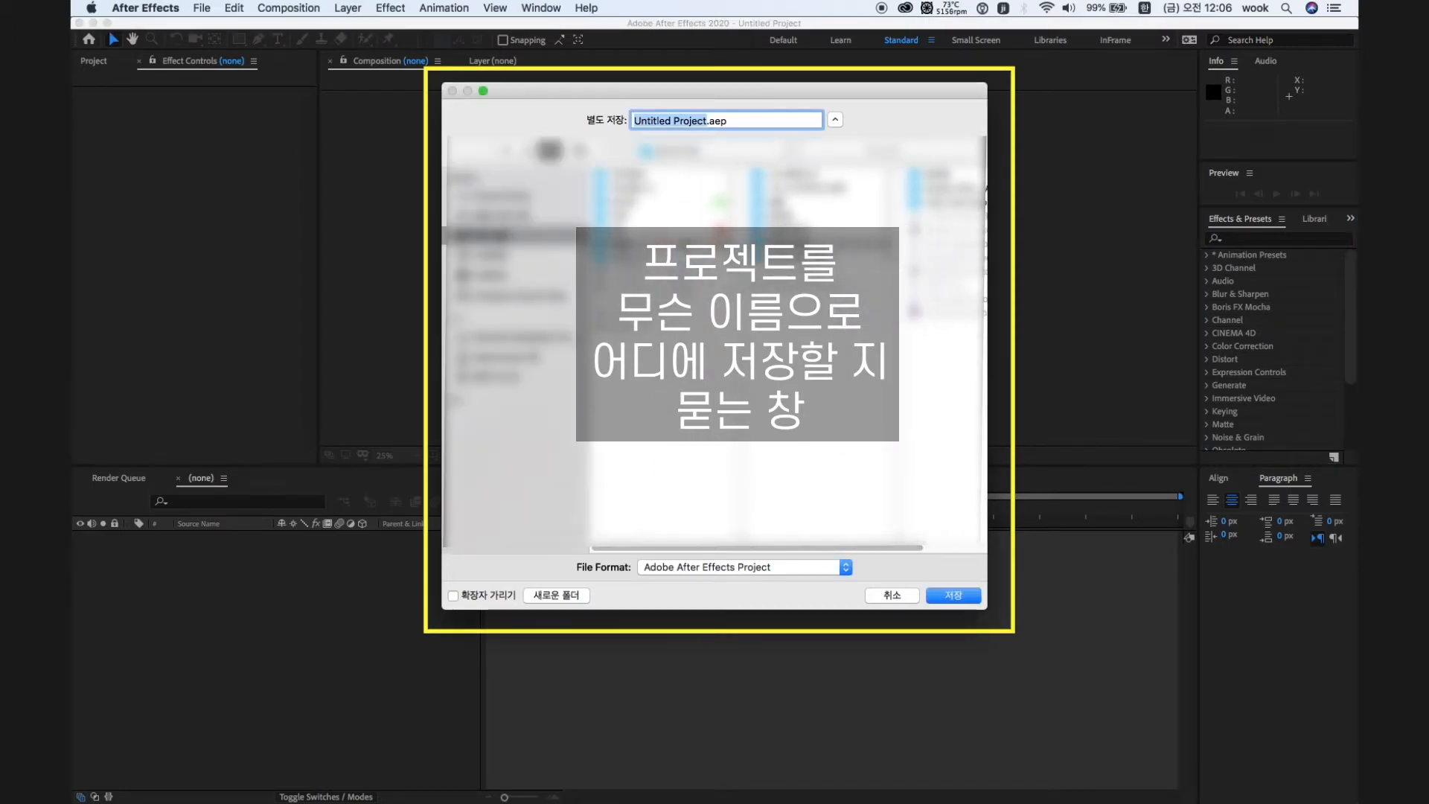
{"action": "type", "text": "ep_"}
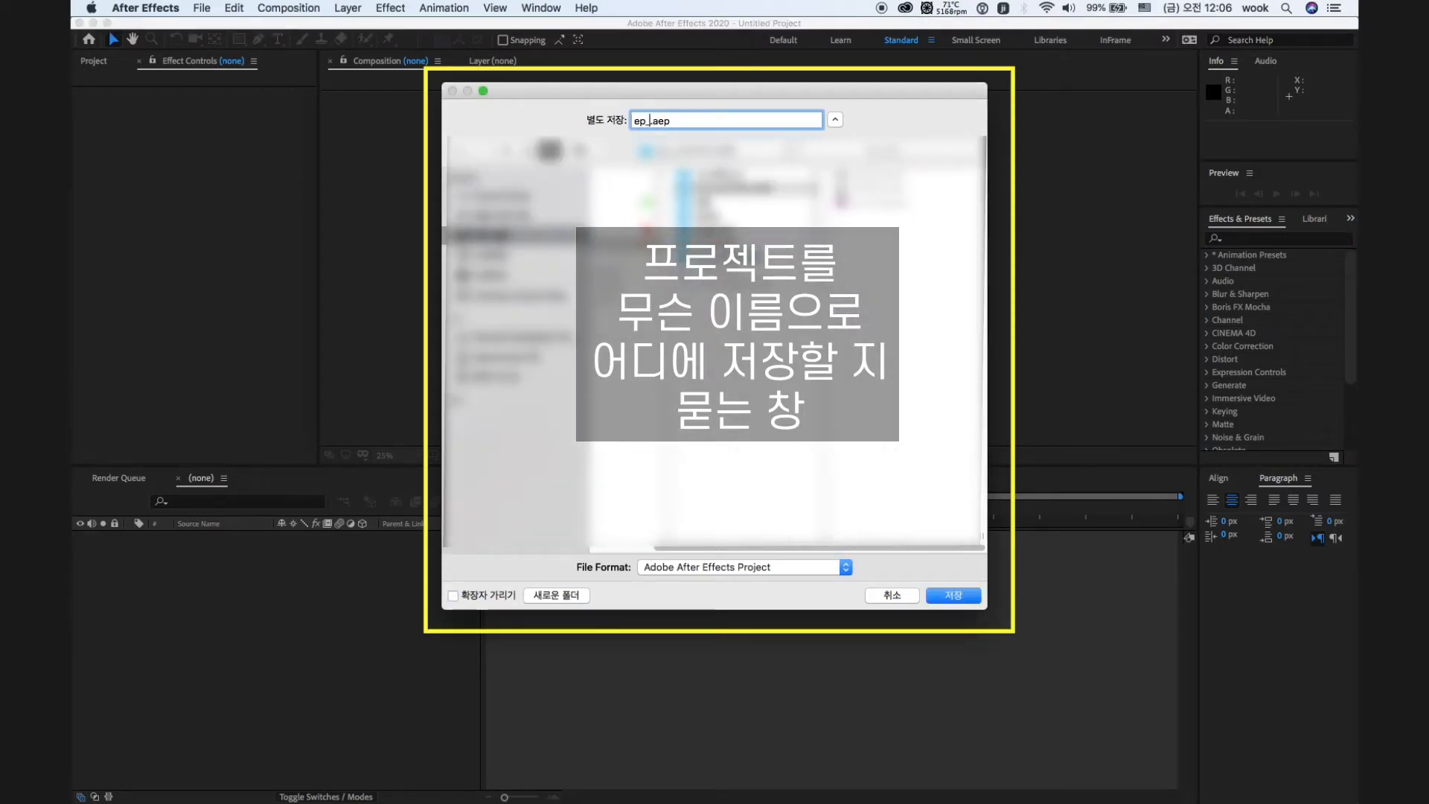
{"action": "type", "text": "19"}
{"action": "left_click", "coordinate": [953, 596]}
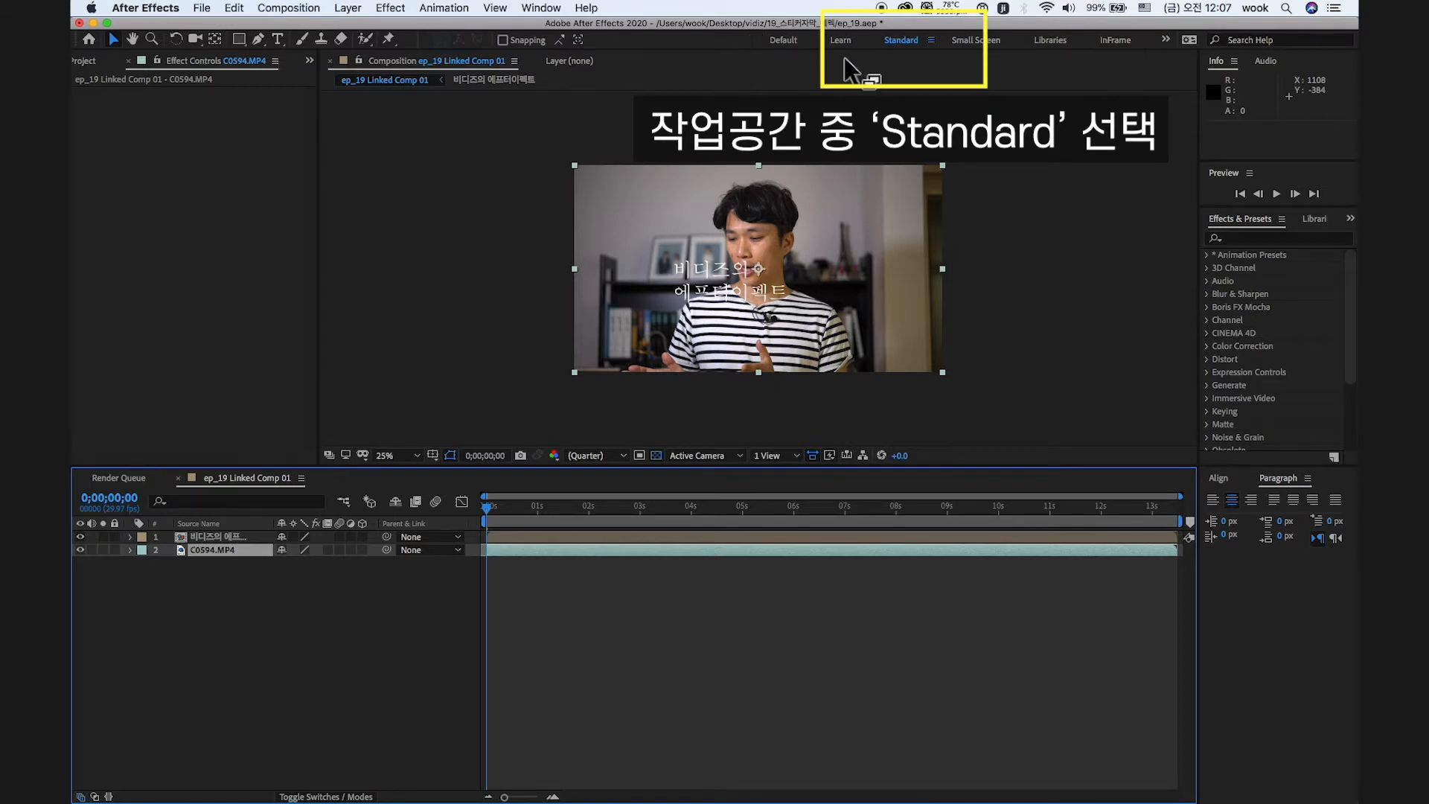
- Switch the workspace to Small Screen and back to Standard, and bring the Project panel to the front
{"action": "left_click", "coordinate": [971, 40]}
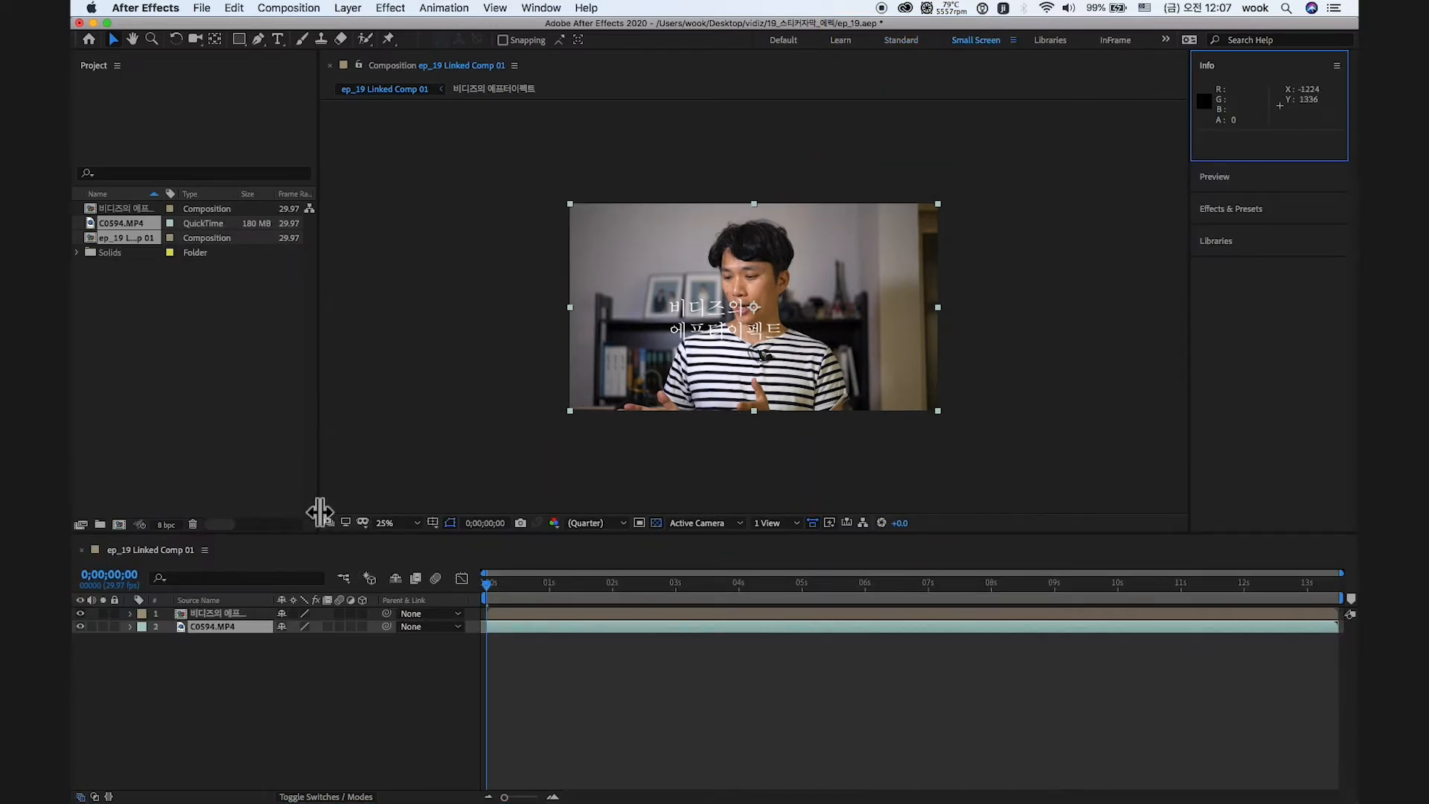
{"action": "left_click", "coordinate": [901, 42]}
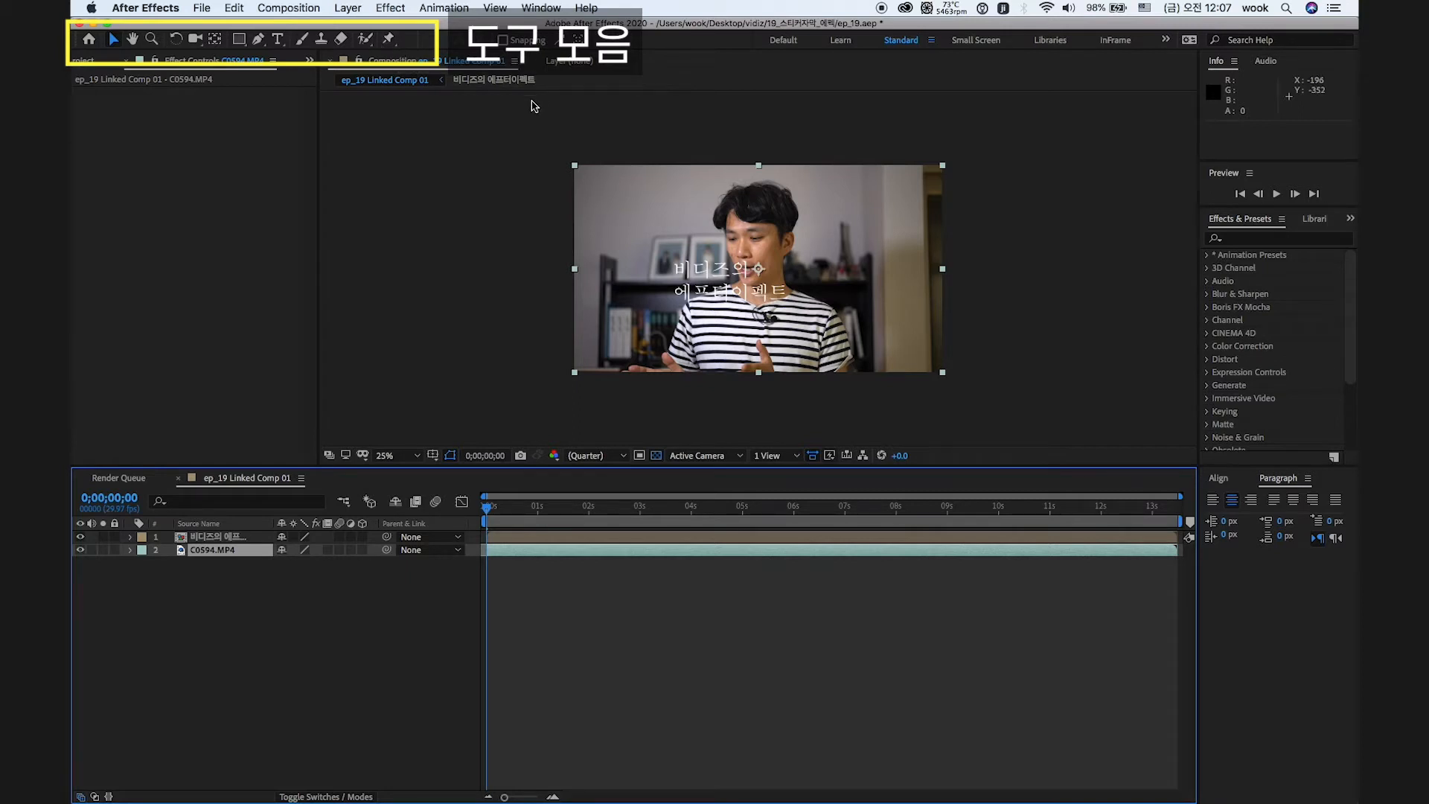
{"action": "left_click", "coordinate": [86, 60]}
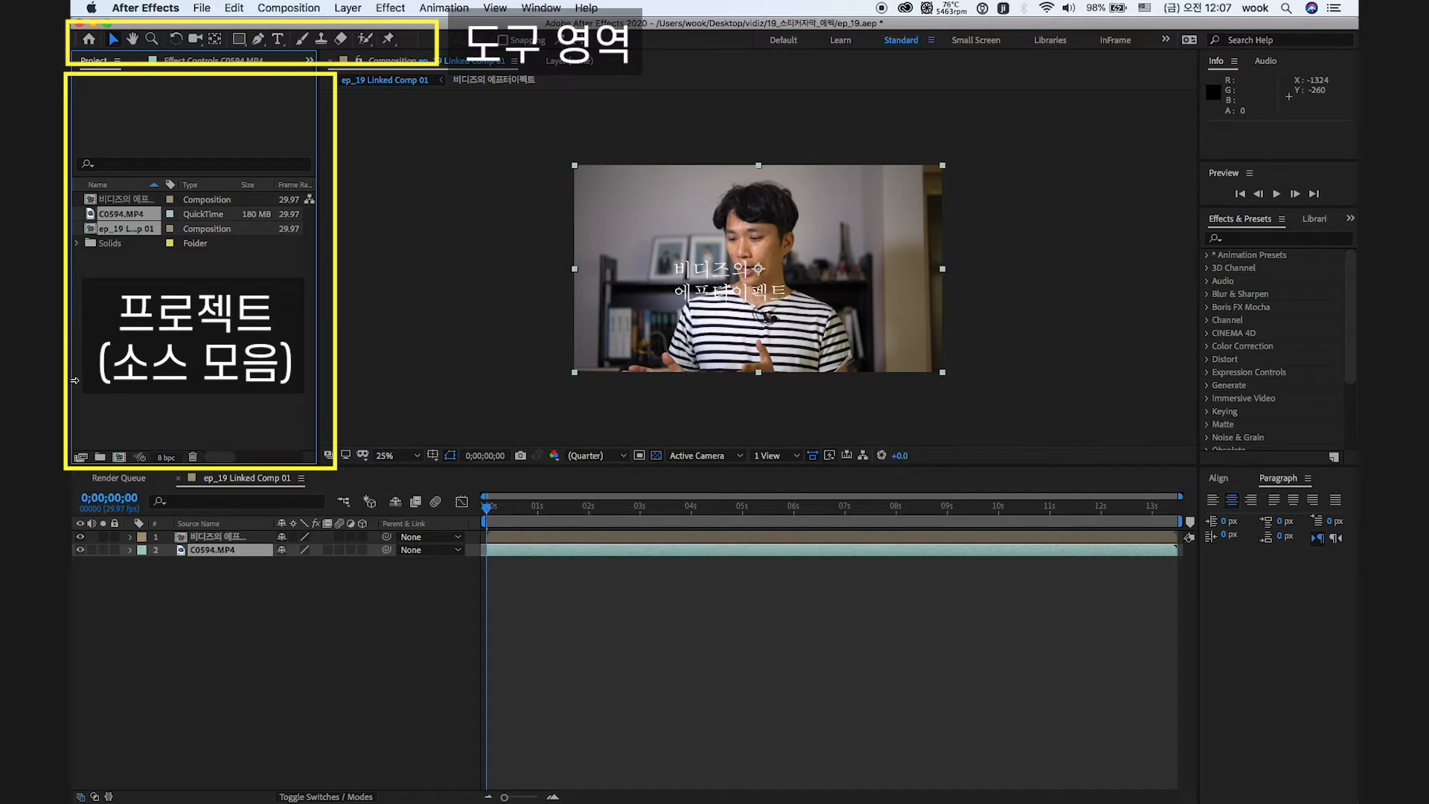
{"action": "left_click", "coordinate": [162, 293]}
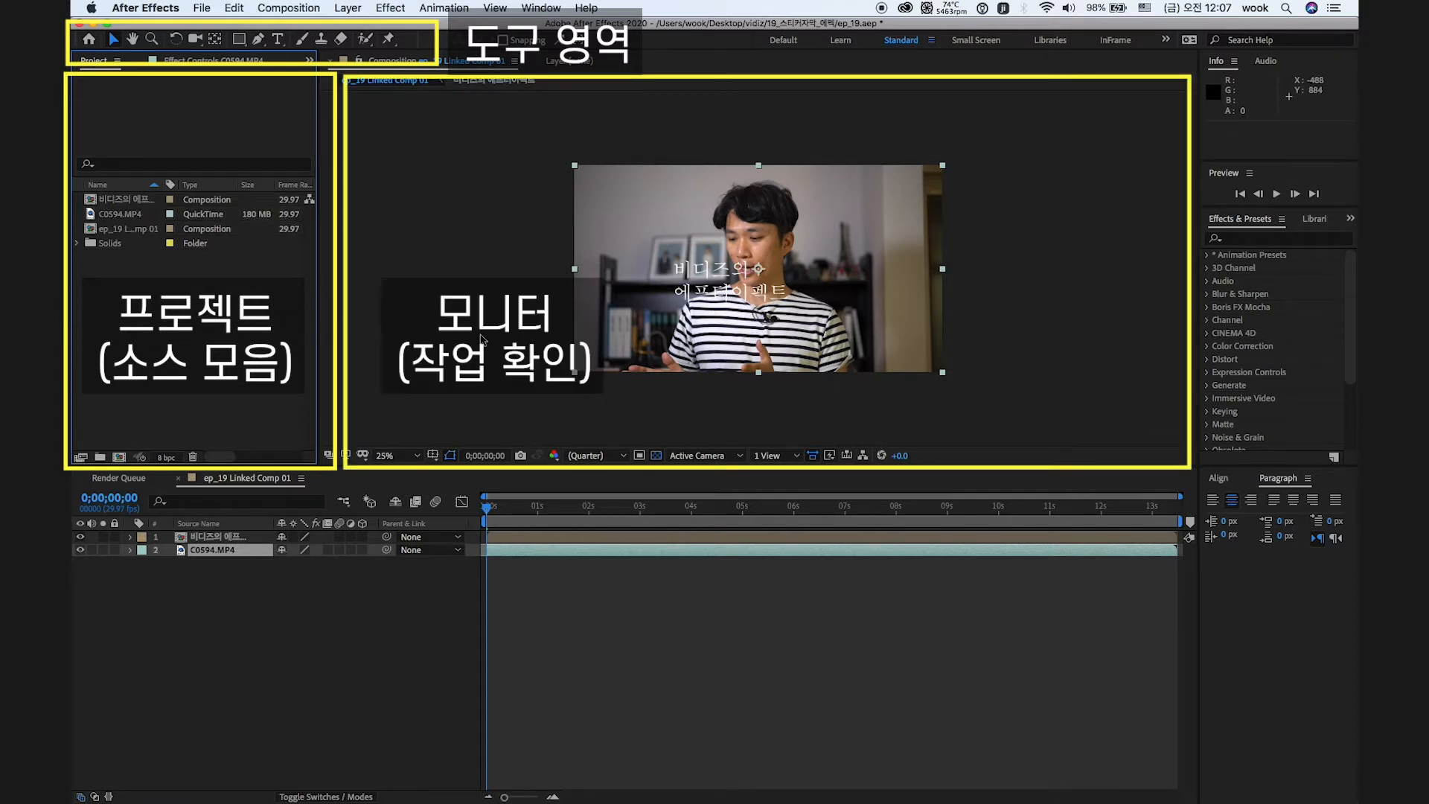
{"action": "left_click", "coordinate": [510, 355]}
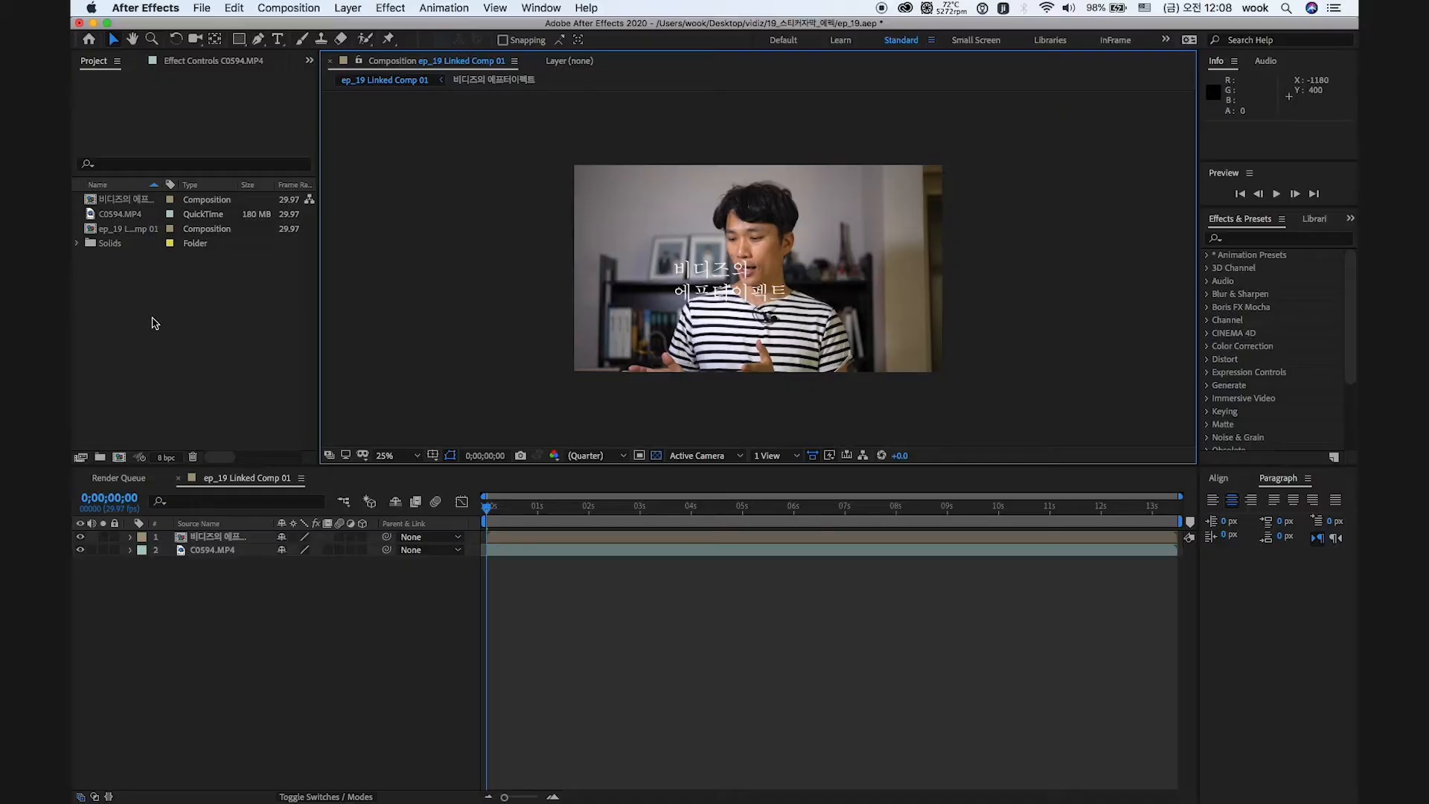
- Select the ep_19 Linked Comp 01 composition and widen the Project panel and its Name column to show full item names
{"action": "left_click", "coordinate": [154, 323]}
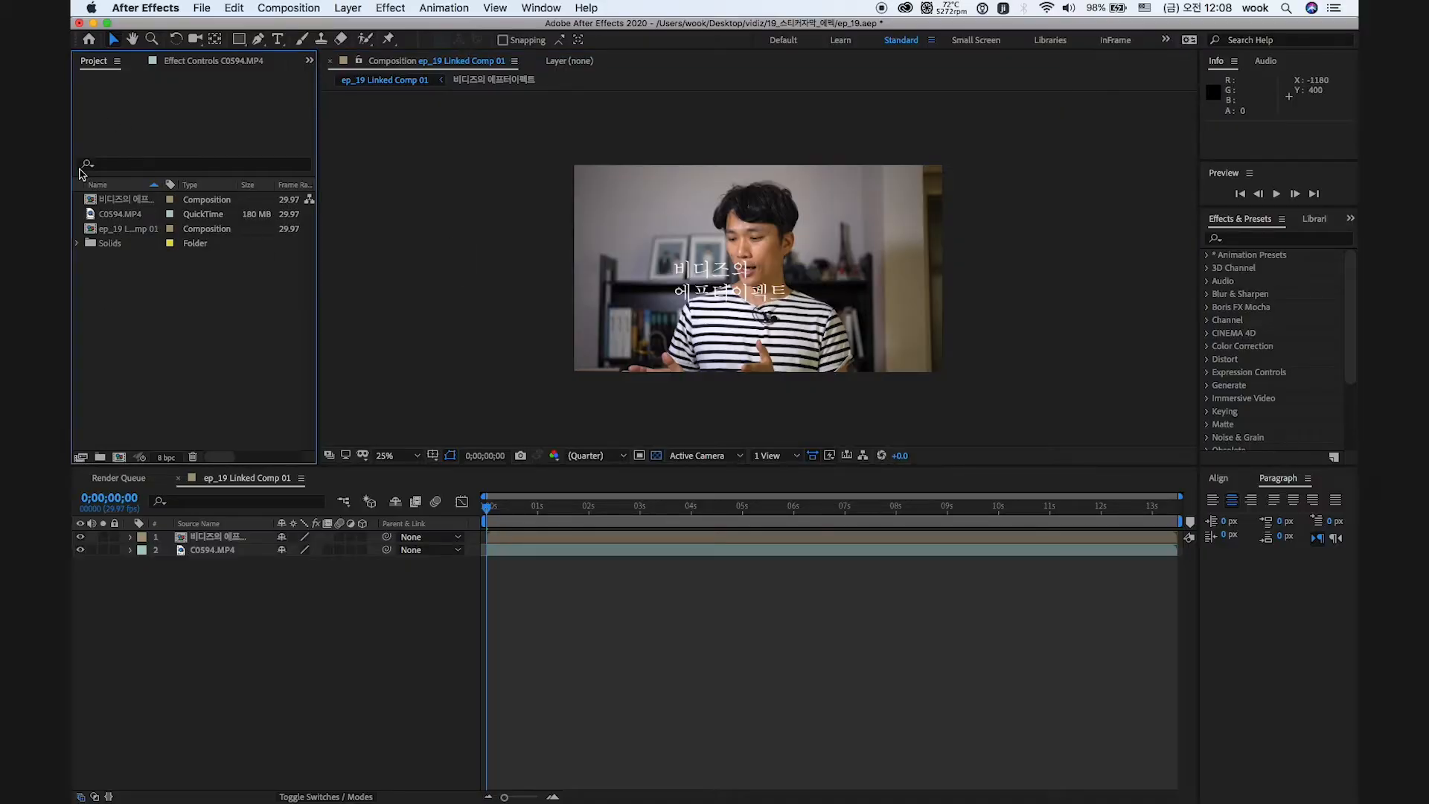
{"action": "left_click", "coordinate": [120, 231]}
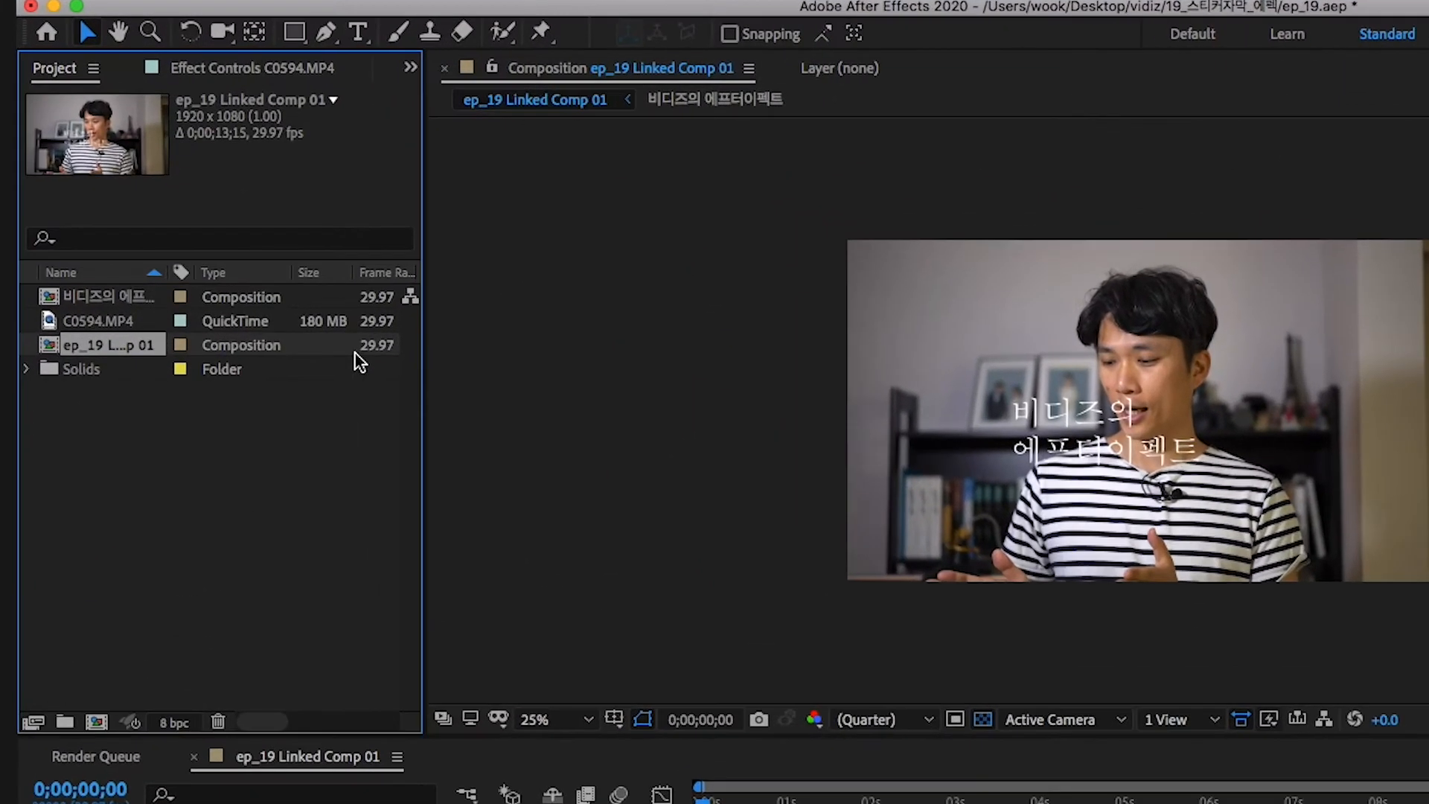
{"action": "left_click_drag", "start_coordinate": [426, 351], "coordinate": [640, 365]}
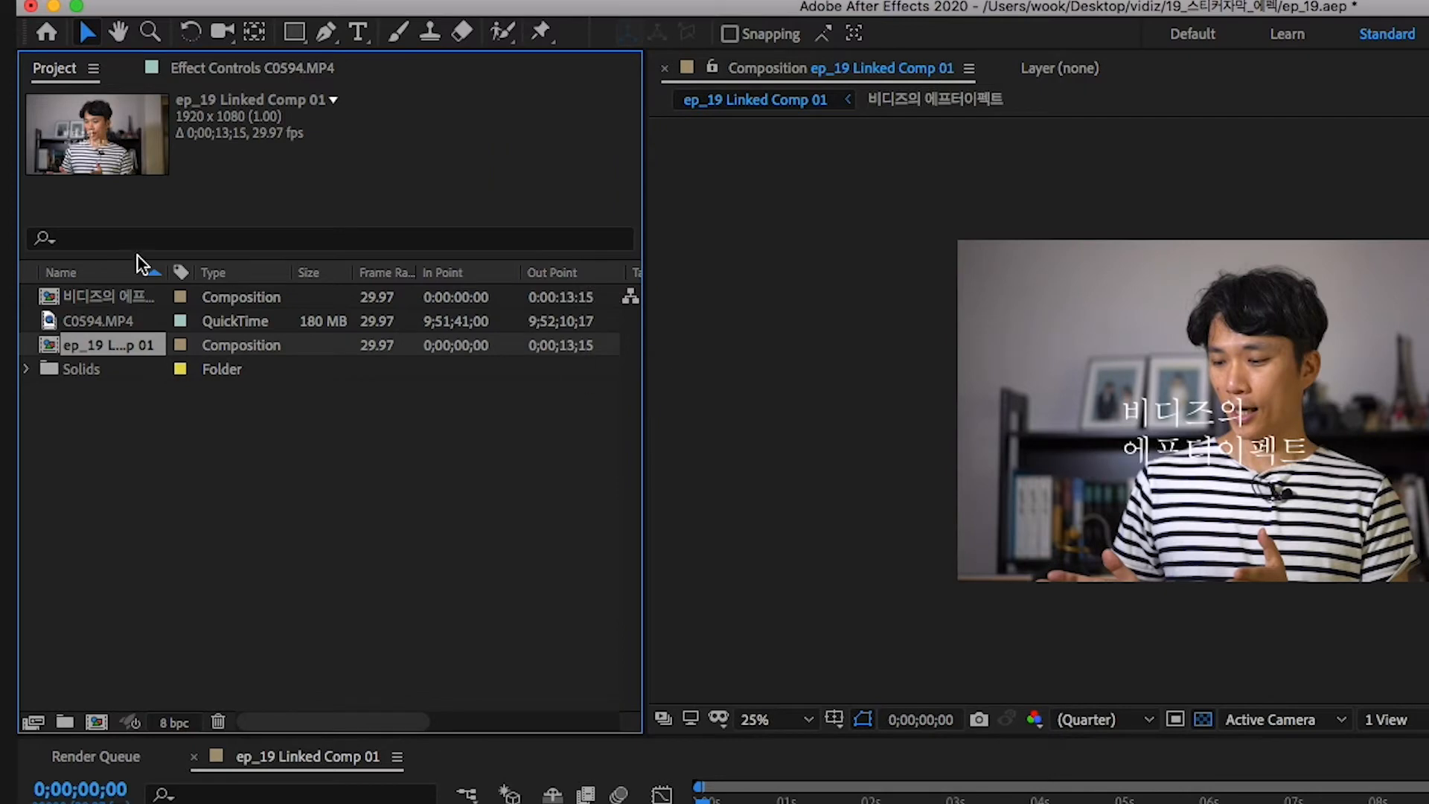
{"action": "left_click_drag", "start_coordinate": [168, 273], "coordinate": [349, 272]}
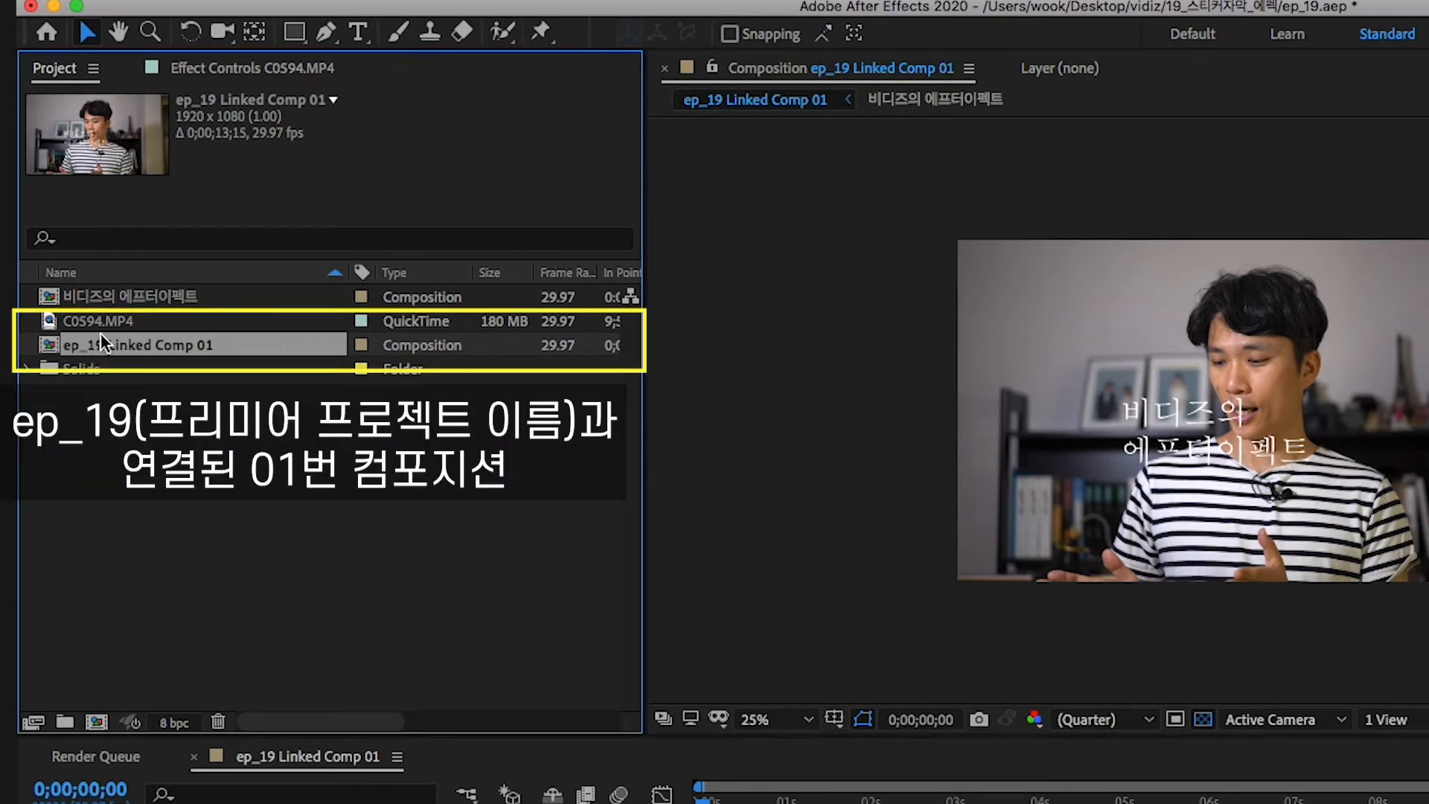
- Examine the guide subtitle and C0594.MP4 background video layers in the ep_19 Linked Comp 01 timeline
{"action": "key", "text": "super+Tab"}
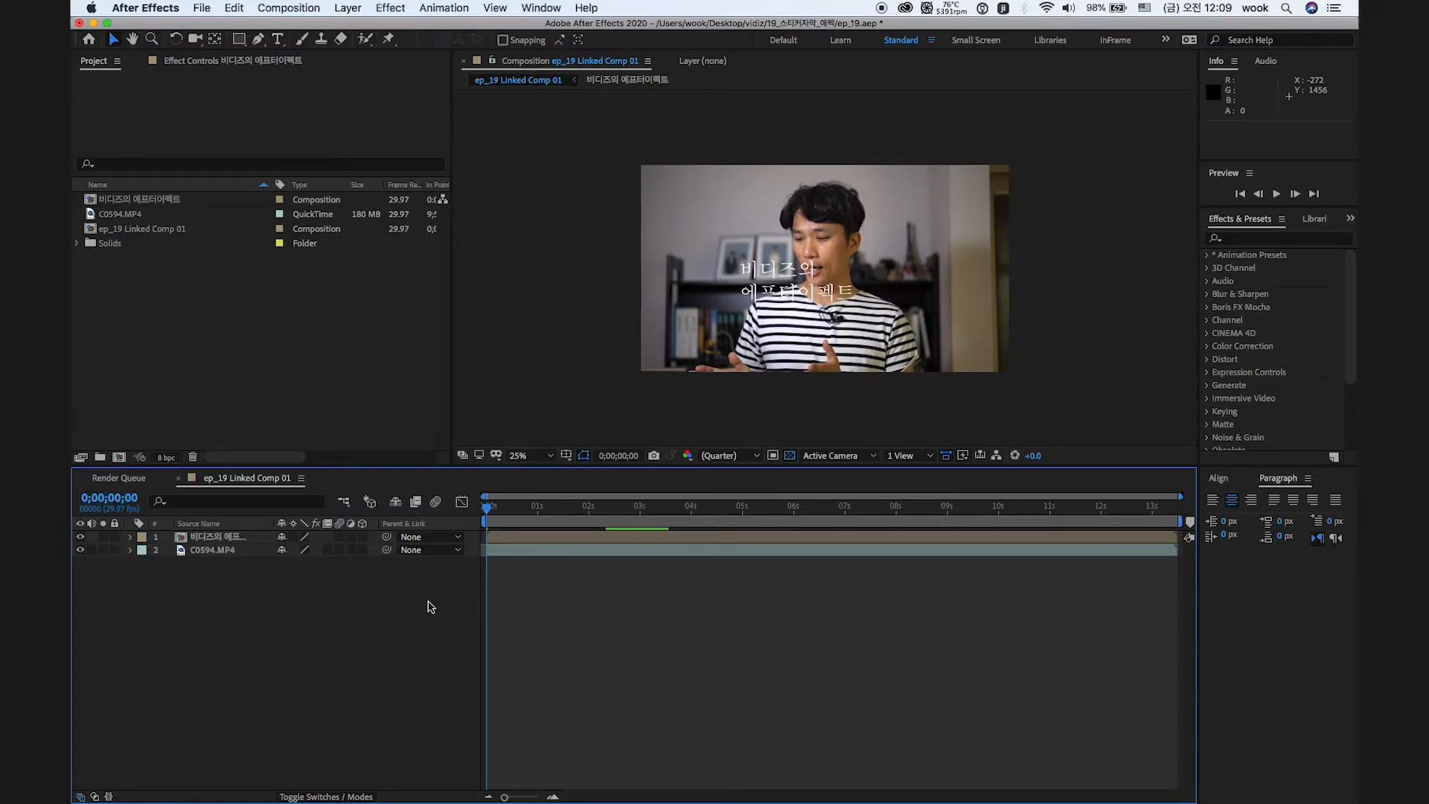
{"action": "left_click", "coordinate": [201, 551]}
{"action": "left_click", "coordinate": [206, 538]}
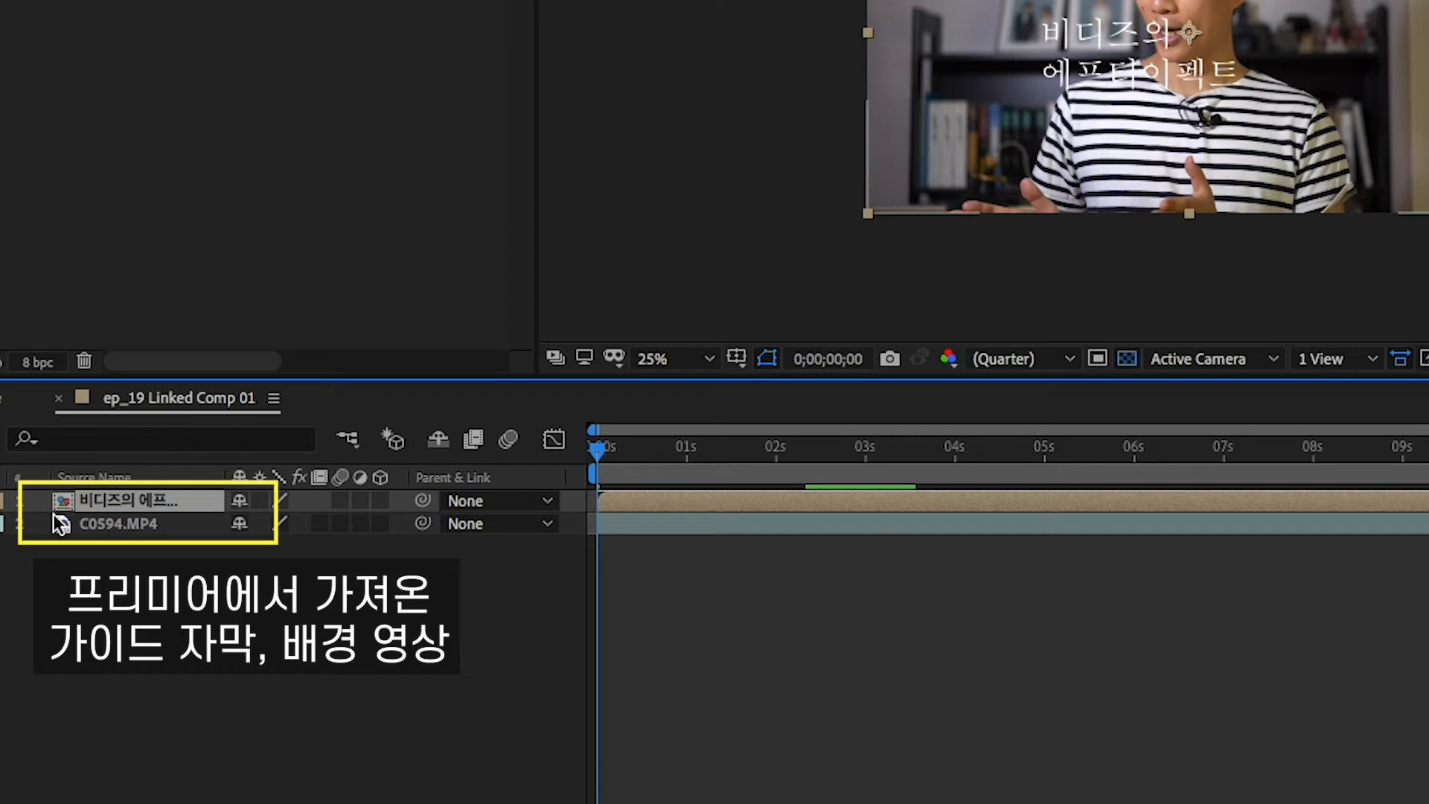
{"action": "left_click", "coordinate": [133, 552]}
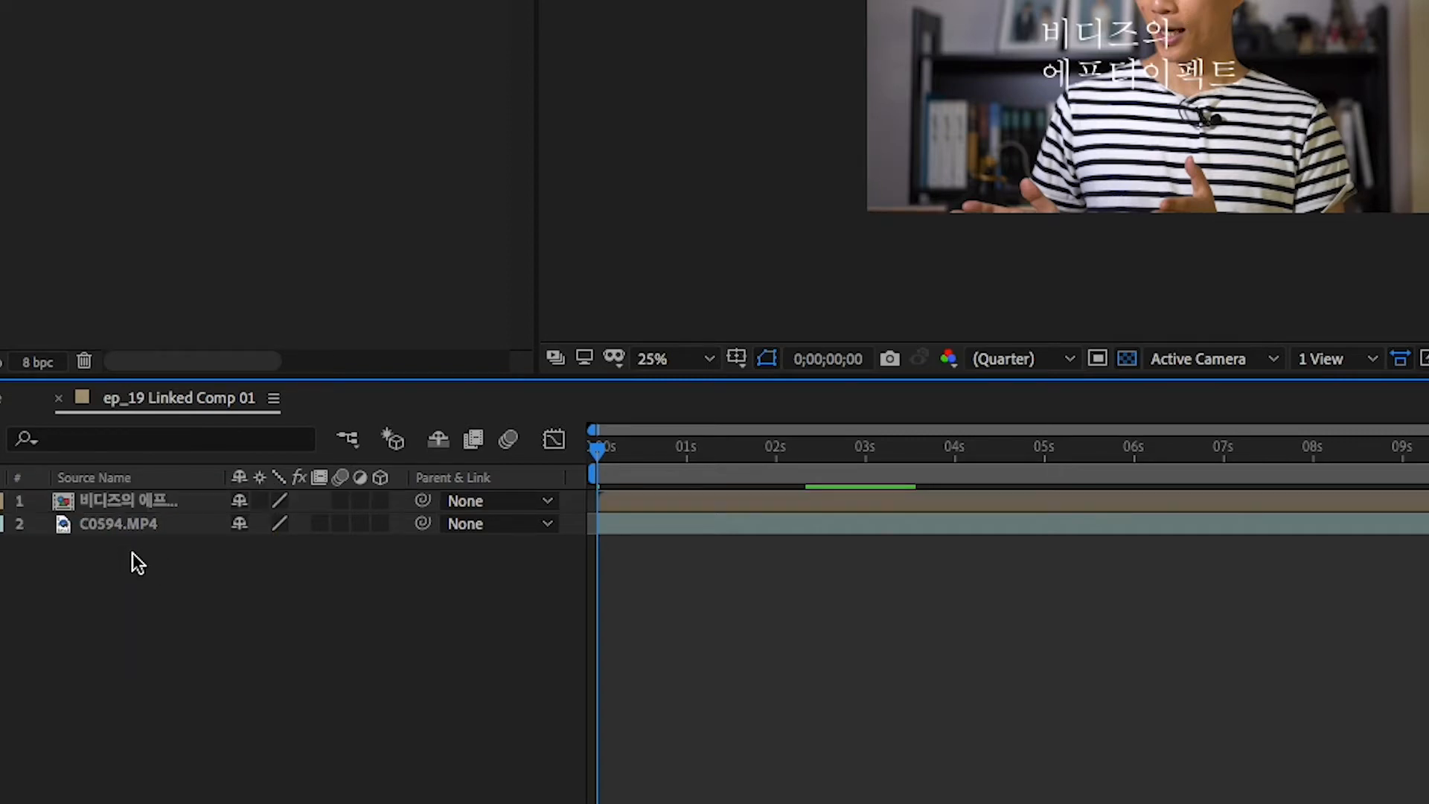
{"action": "left_click", "coordinate": [114, 522]}
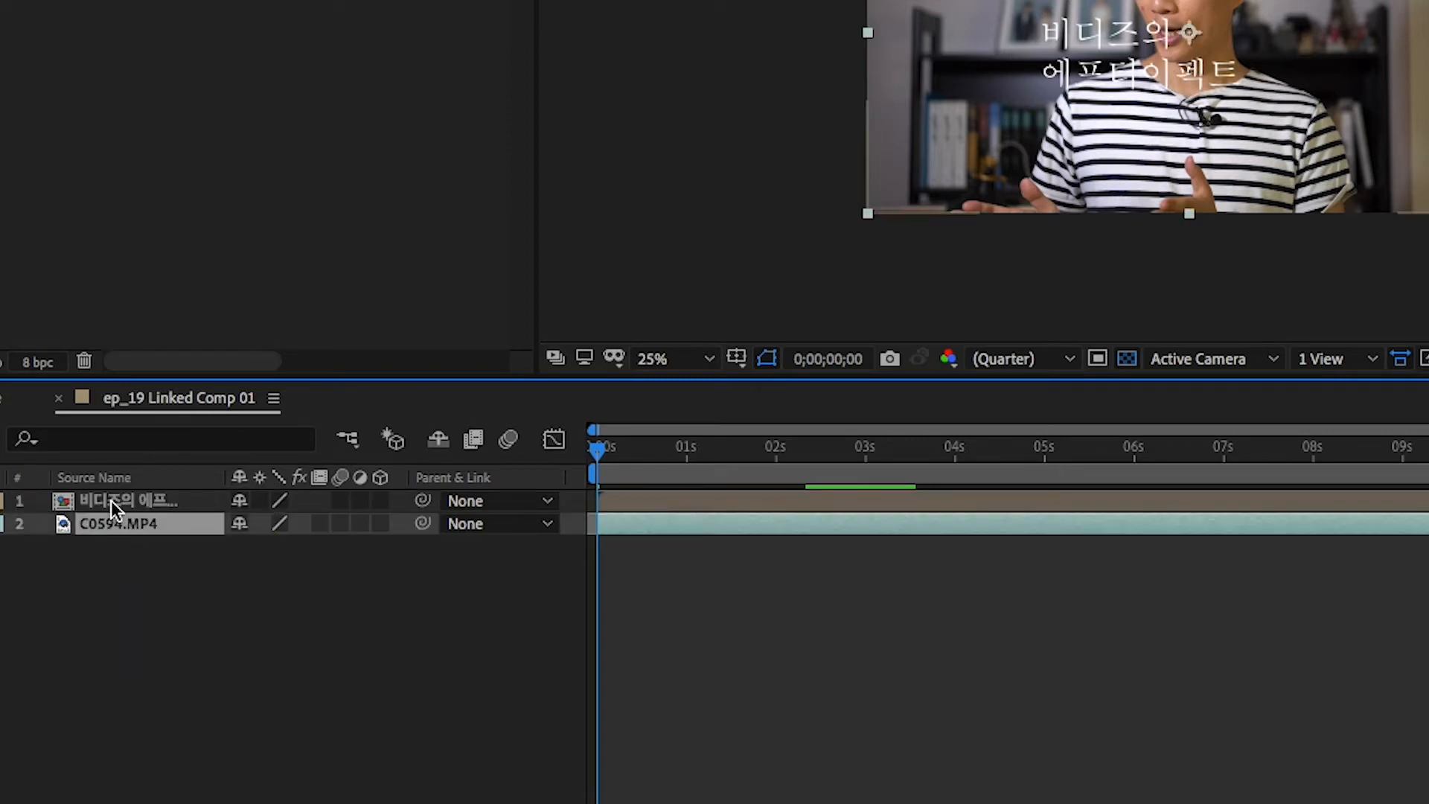
{"action": "left_click", "coordinate": [111, 500]}
{"action": "left_click", "coordinate": [179, 609]}
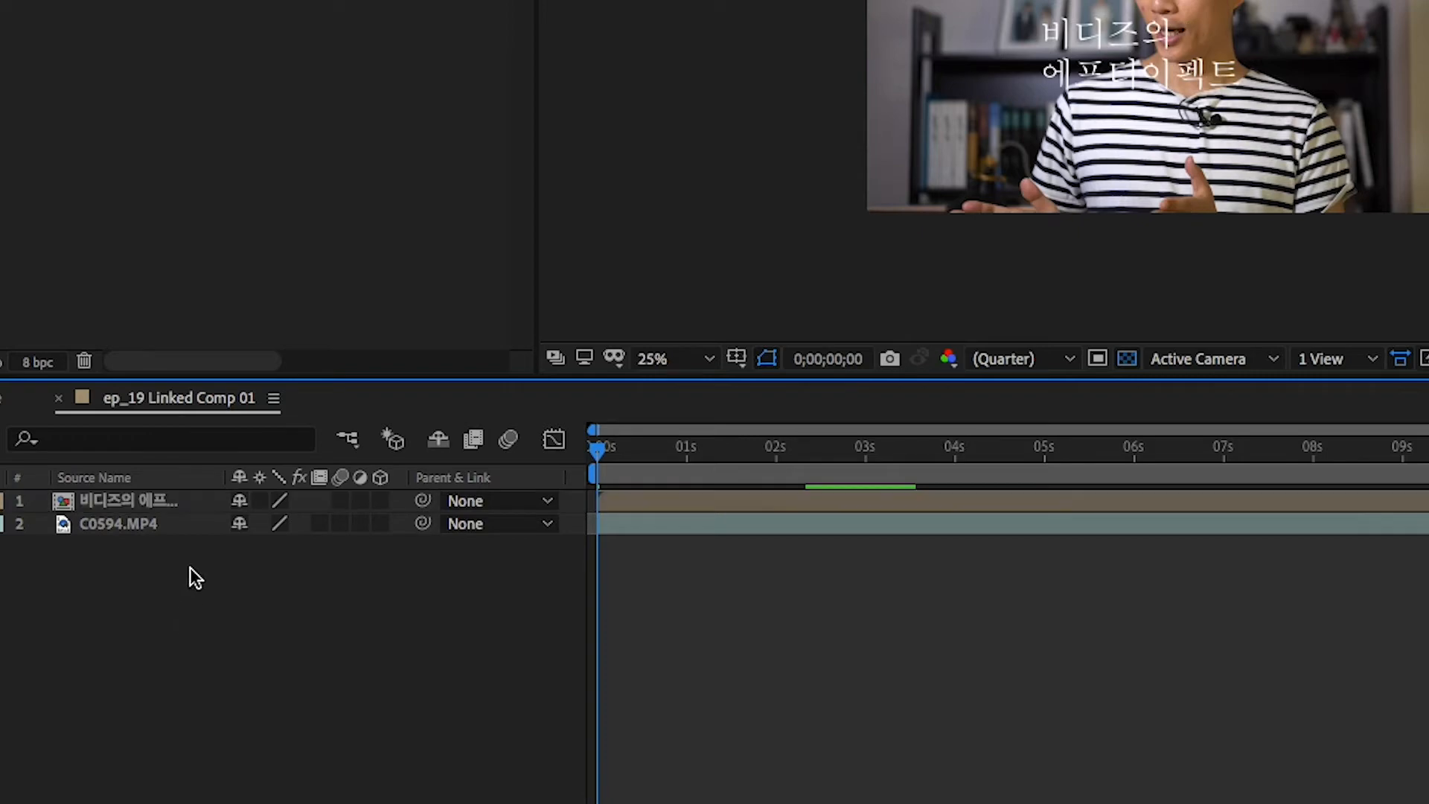
- Try shifting and trimming the start of the C0594.MP4 layer in the timeline
{"action": "left_click_drag", "start_coordinate": [664, 525], "coordinate": [609, 530]}
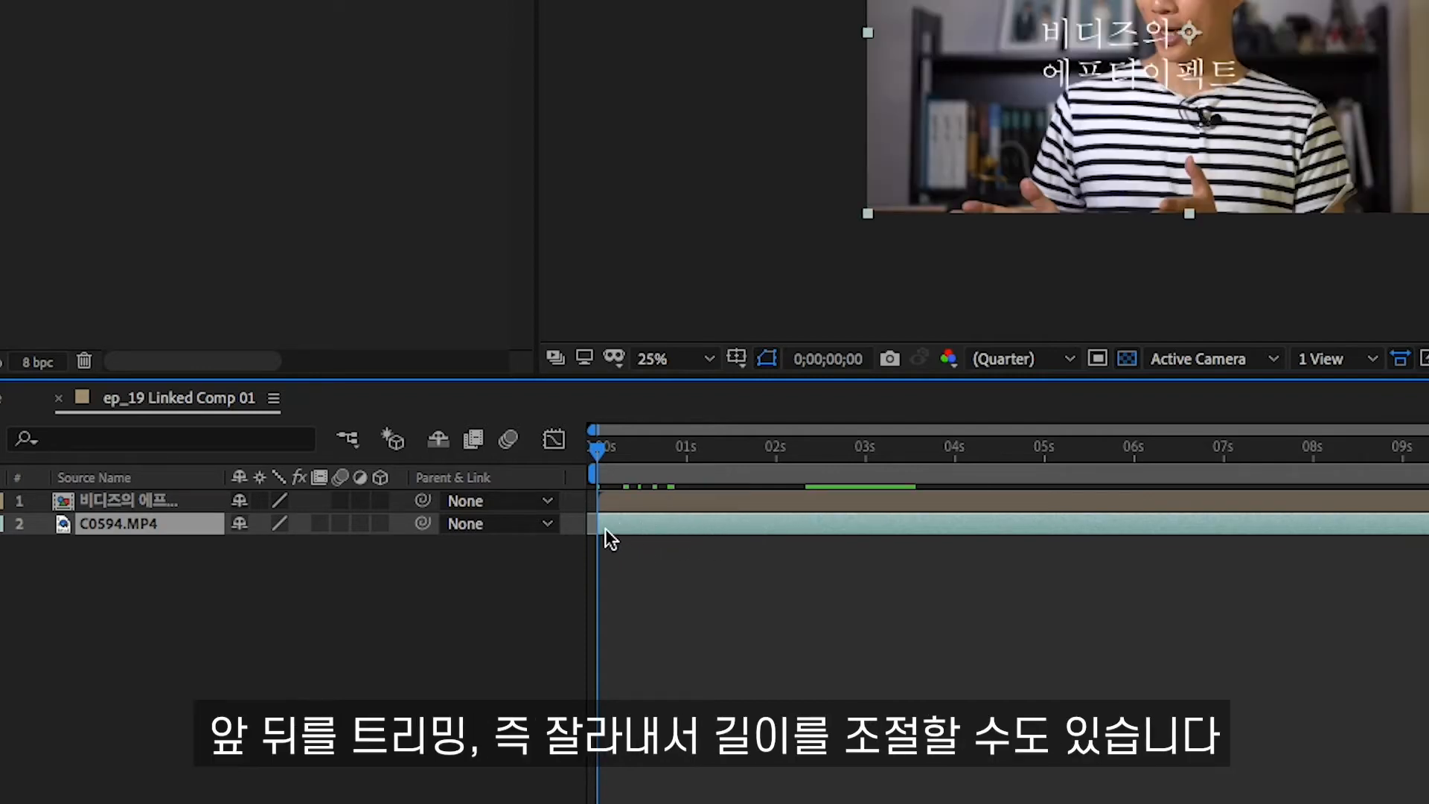
{"action": "mouse_move", "coordinate": [603, 528]}
{"action": "left_mouse_down"}
{"action": "mouse_move", "coordinate": [1136, 547]}
{"action": "mouse_move", "coordinate": [599, 530]}
{"action": "left_mouse_up"}
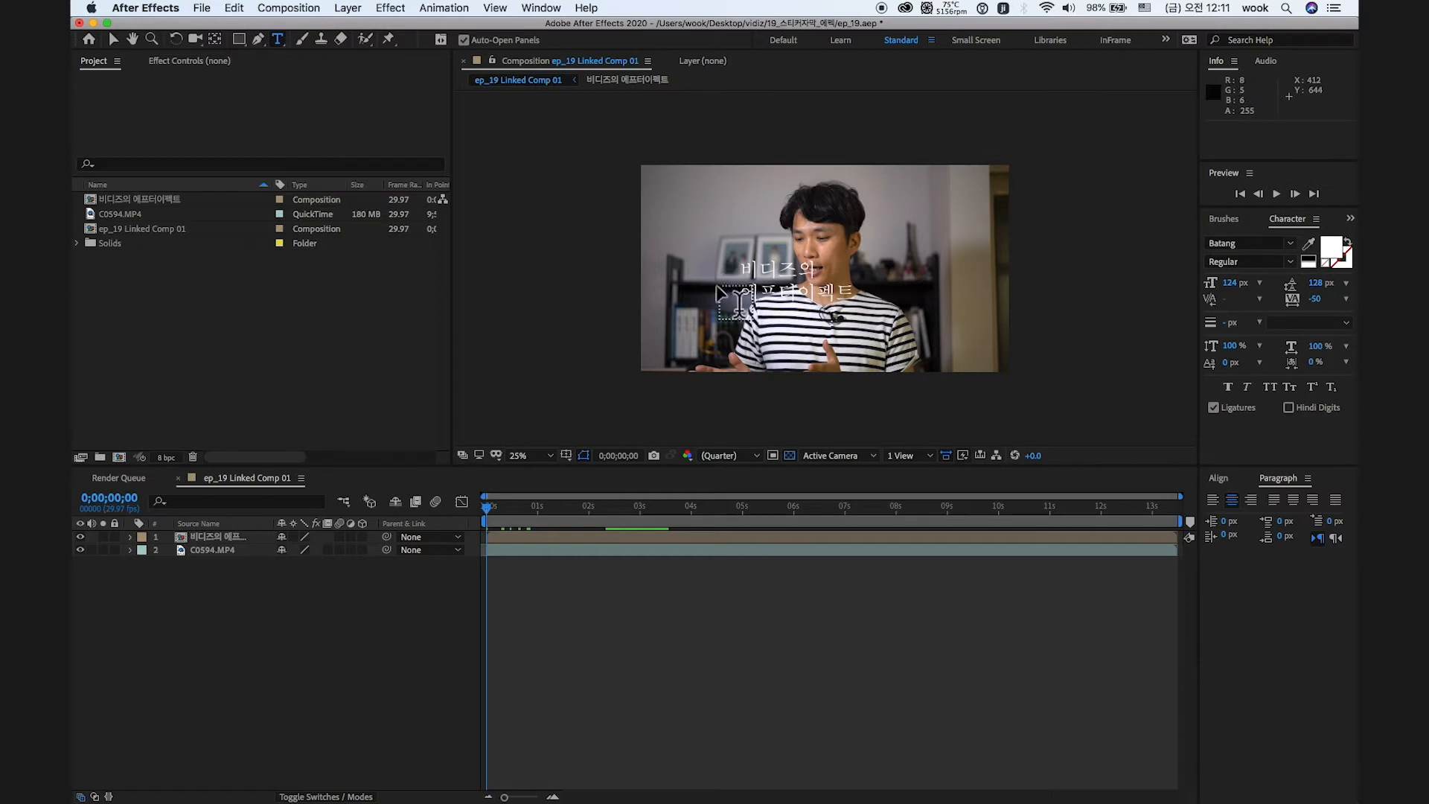
- Add a text layer above and left of the guide subtitle reading "비디즈의" and "에프터이펙트" on two lines
{"action": "left_click", "coordinate": [718, 251]}
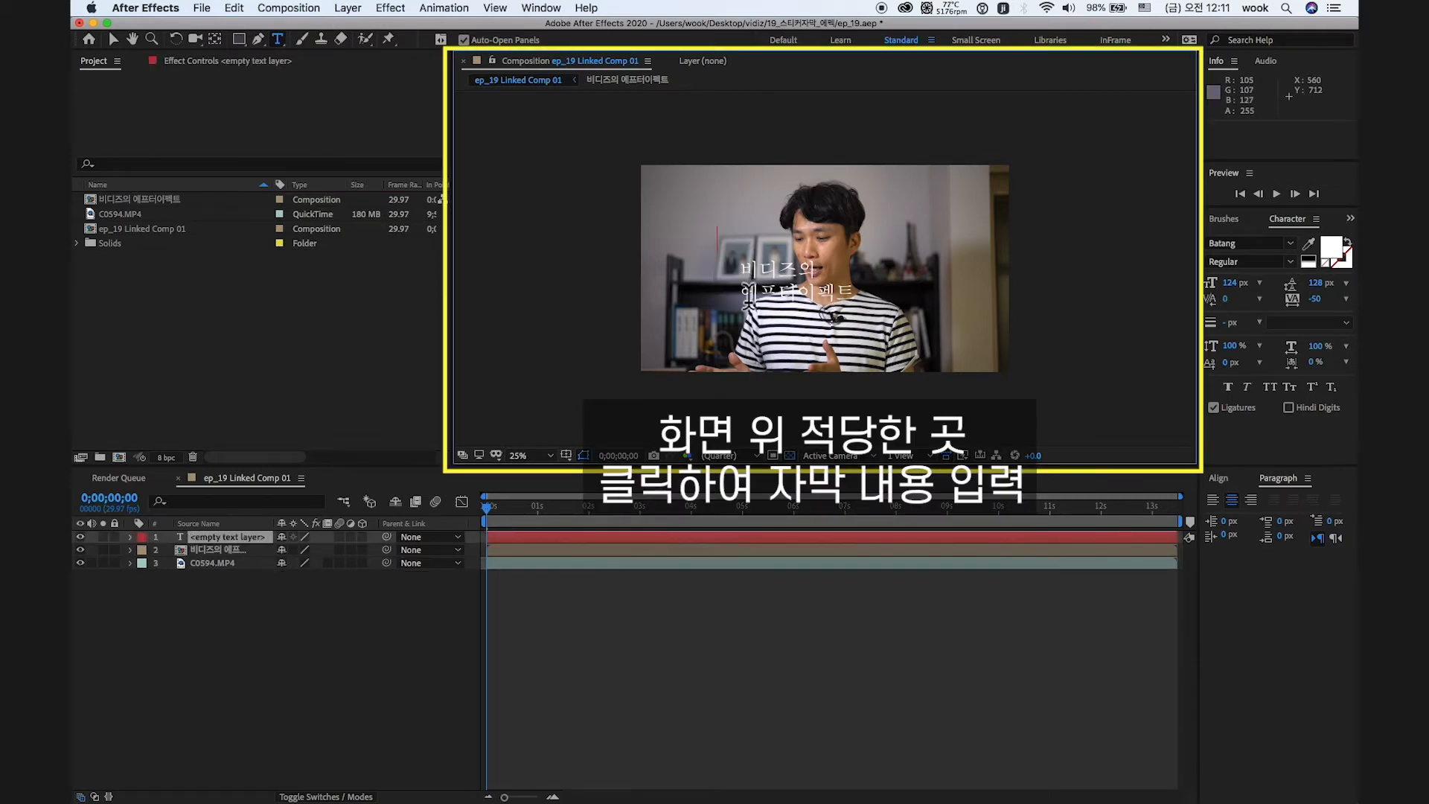
{"action": "type", "text": "비디즈의"}
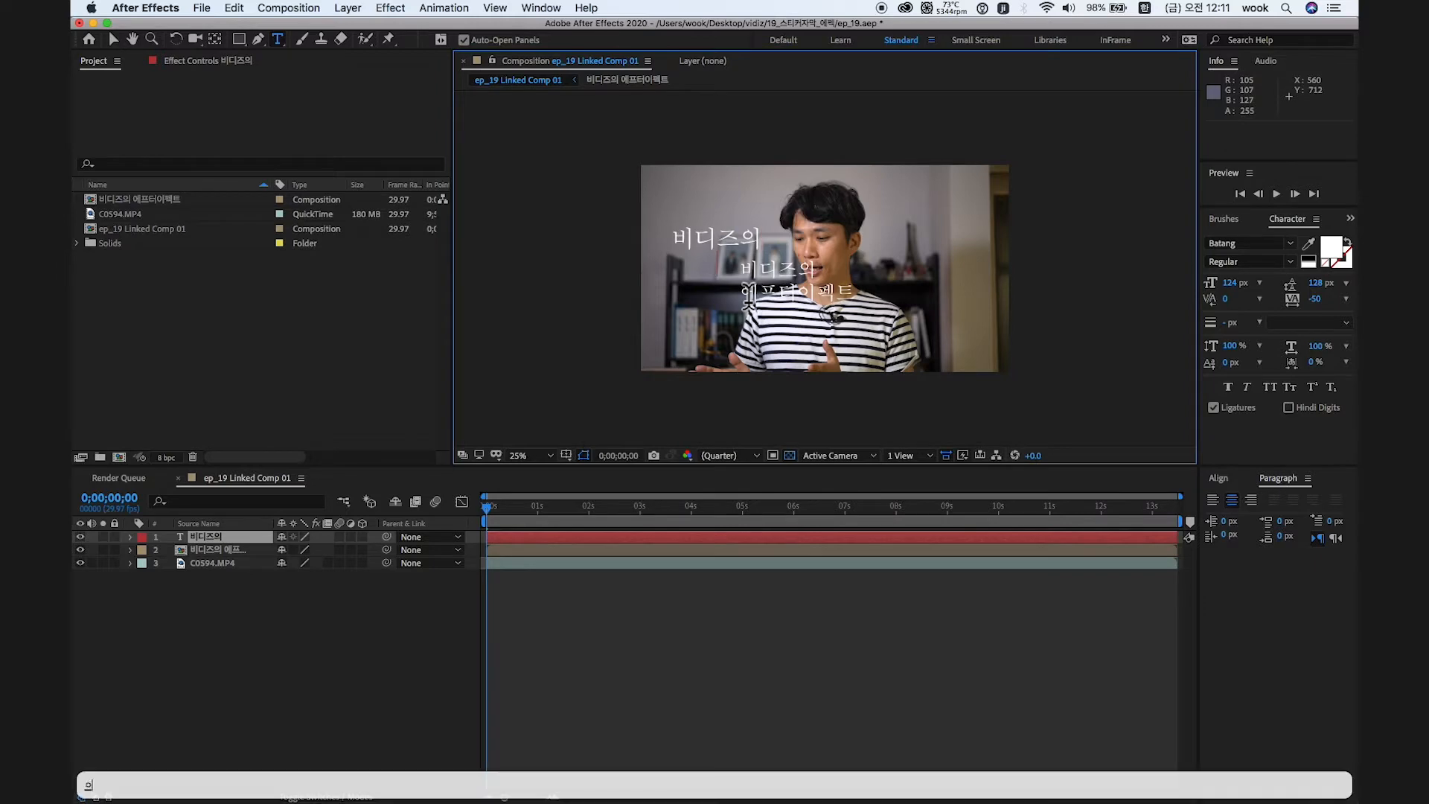
{"action": "key", "text": "Return"}
{"action": "type", "text": "에프터이펙트"}
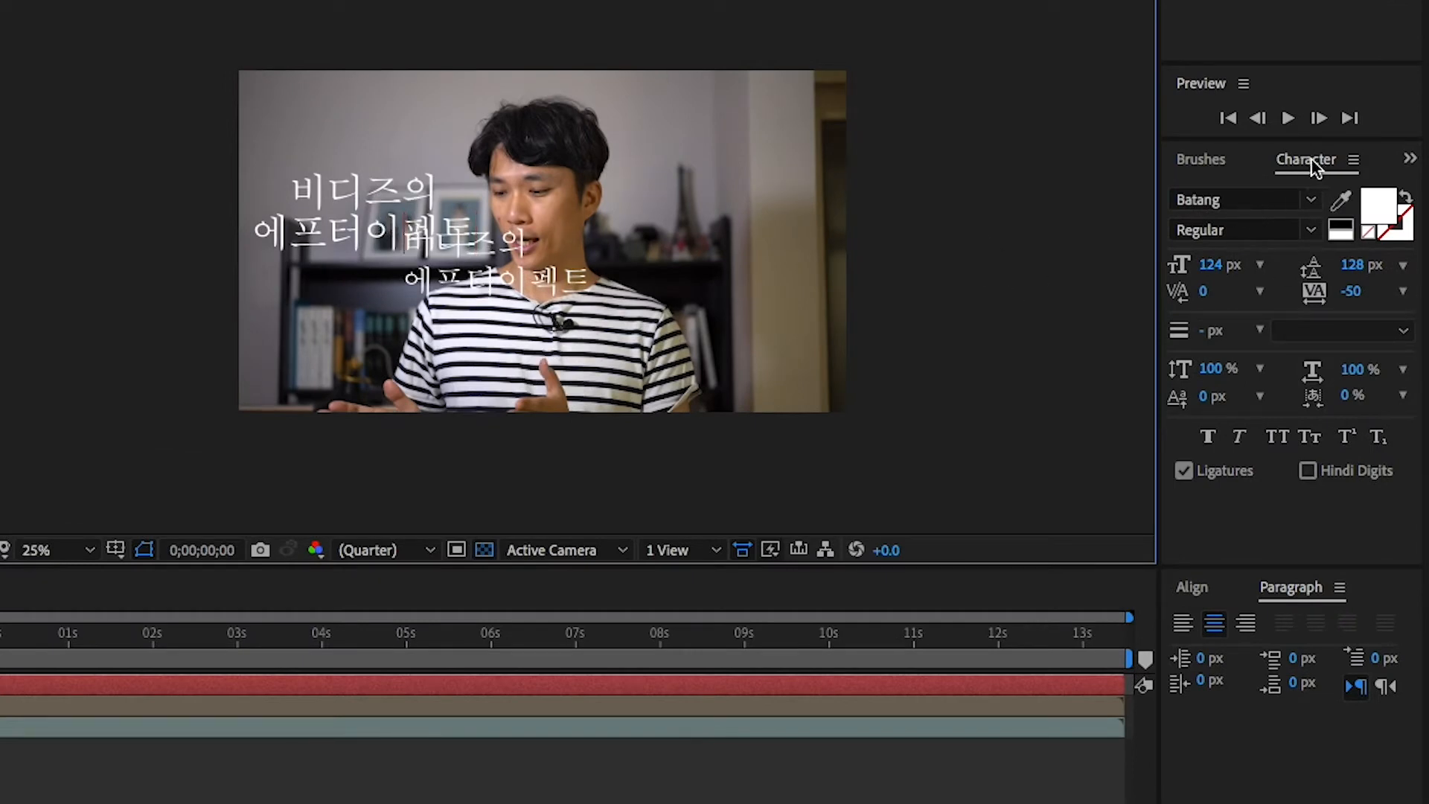
- Set the font of the whole new caption to Jalnan OTF from the favorite fonts and its tracking to -58
{"action": "left_click", "coordinate": [1410, 160]}
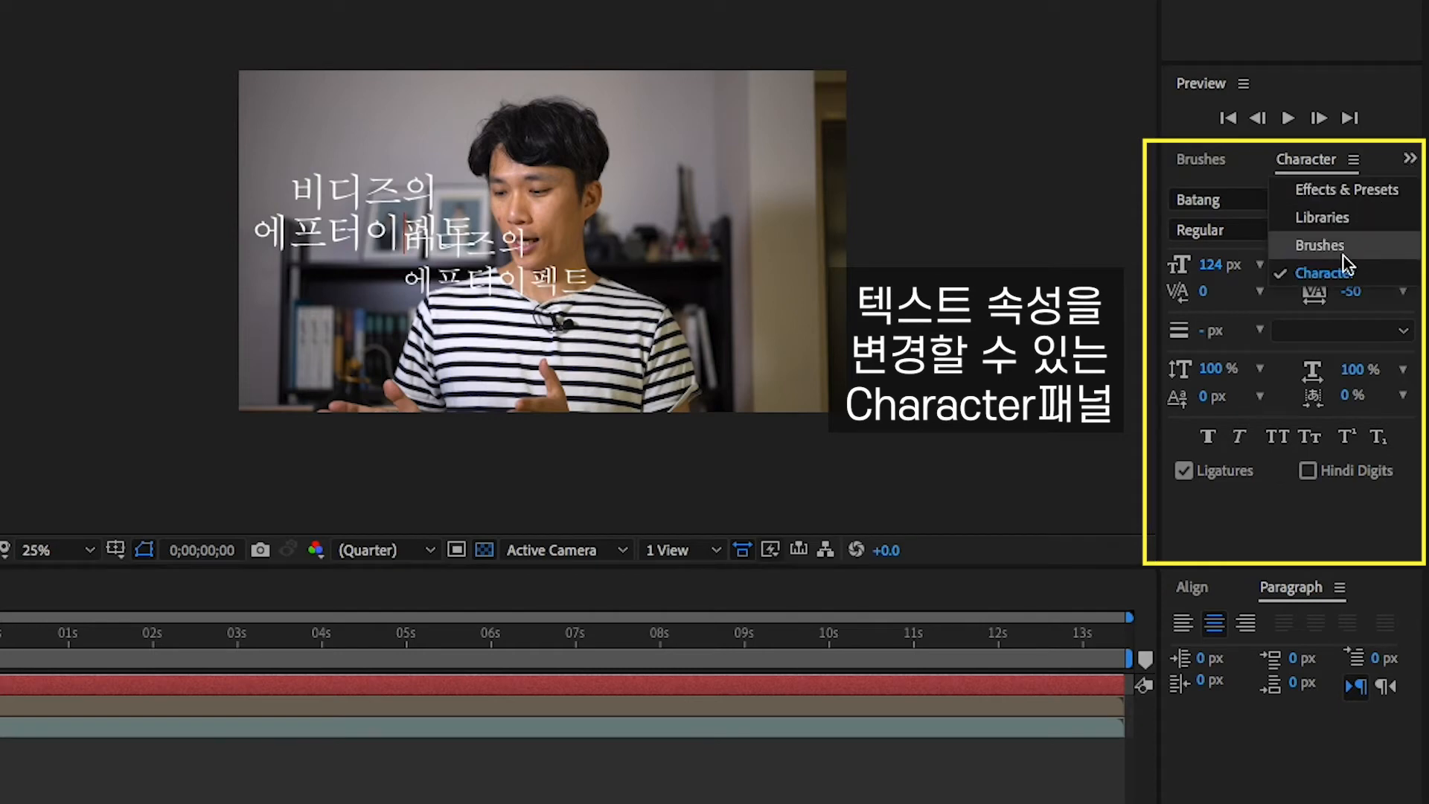
{"action": "left_click", "coordinate": [1324, 274]}
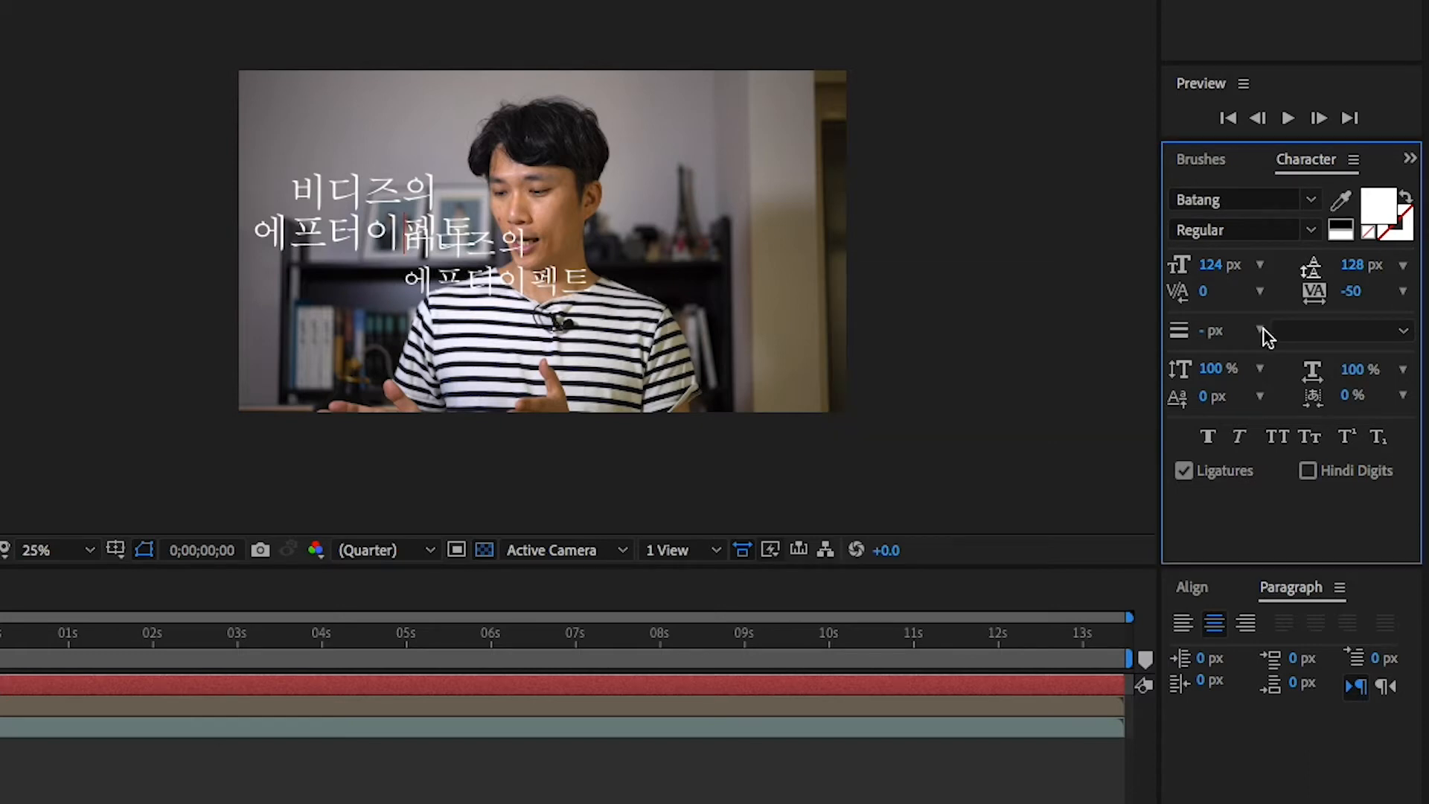
{"action": "key", "text": "ctrl+a"}
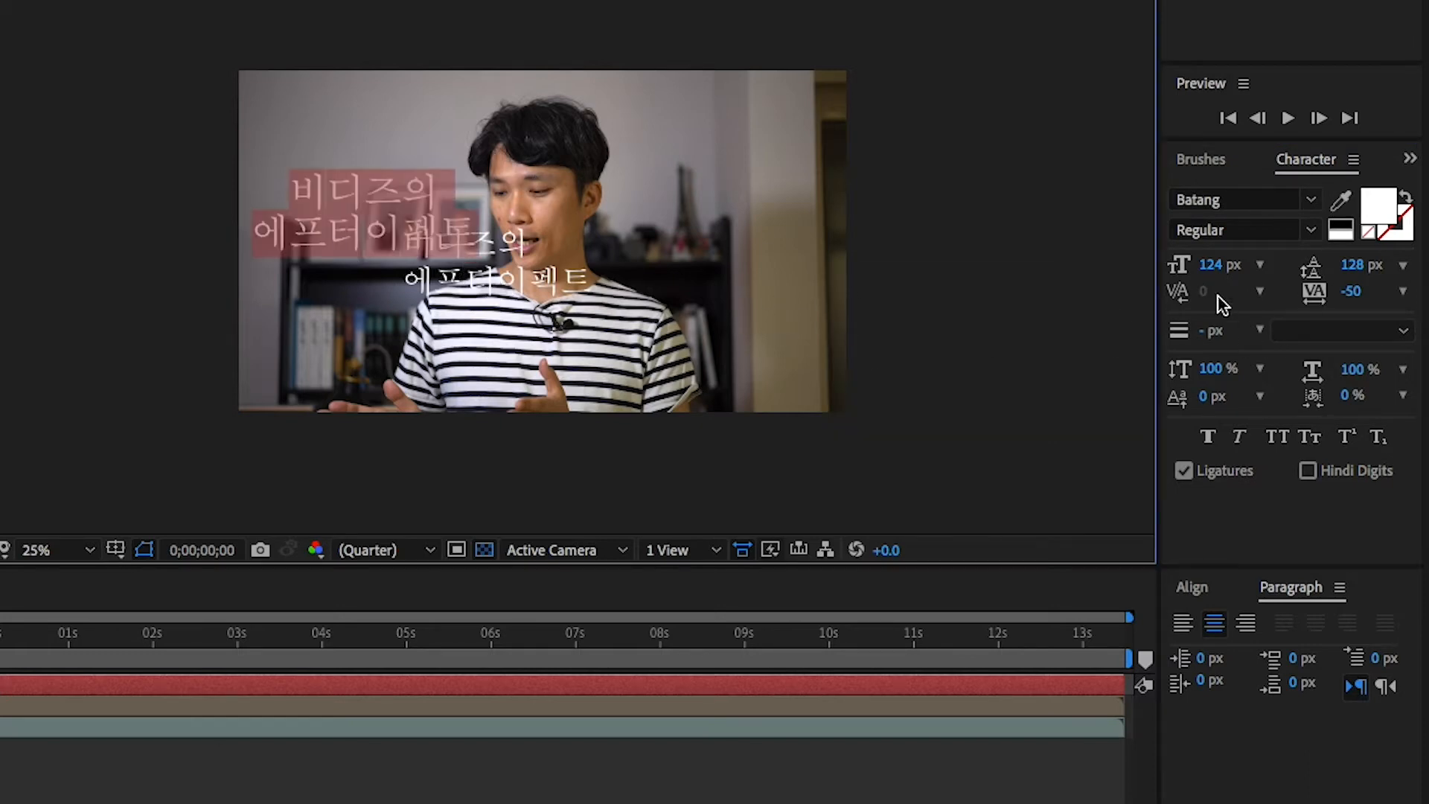
{"action": "left_click", "coordinate": [1309, 201]}
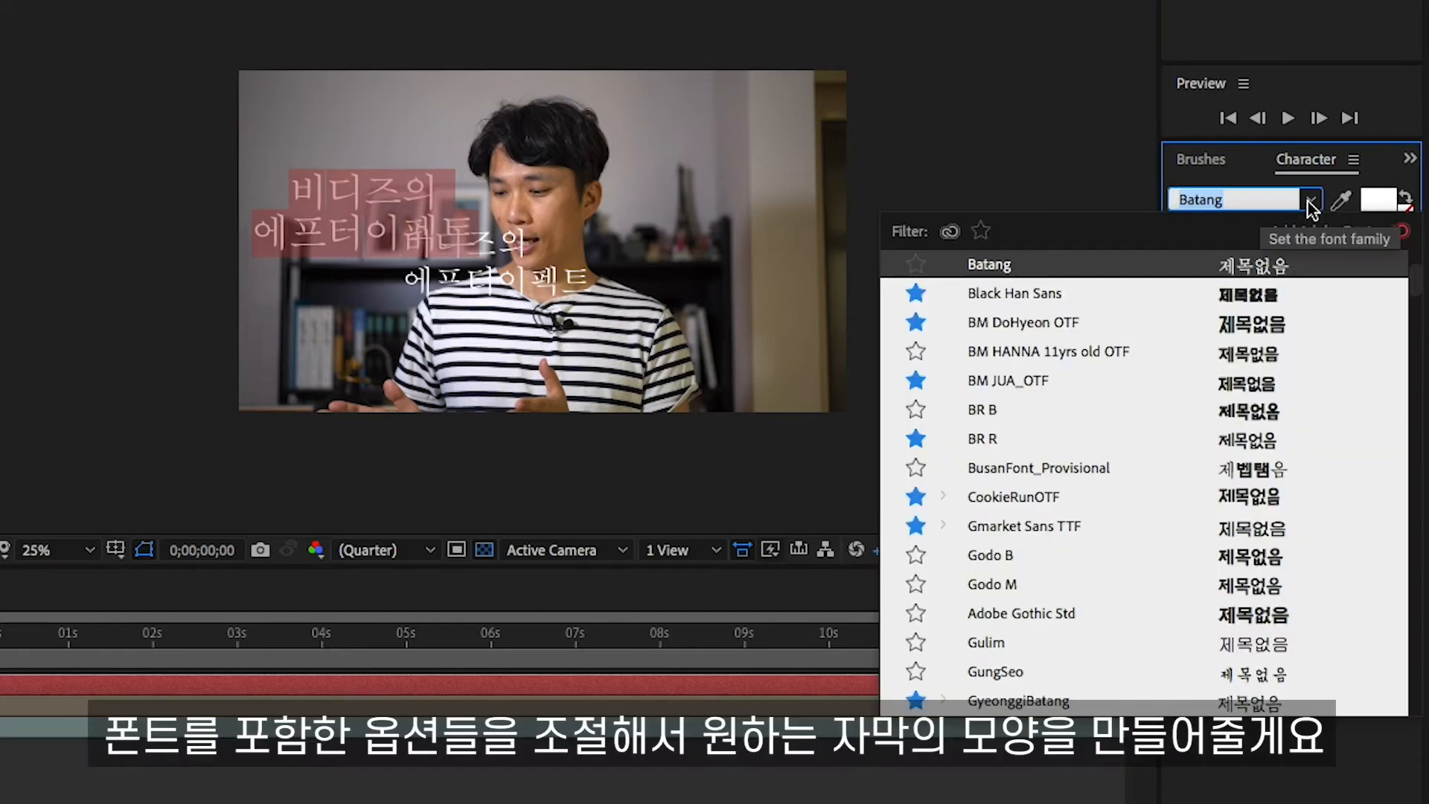
{"action": "left_click", "coordinate": [982, 232]}
{"action": "left_click", "coordinate": [999, 497]}
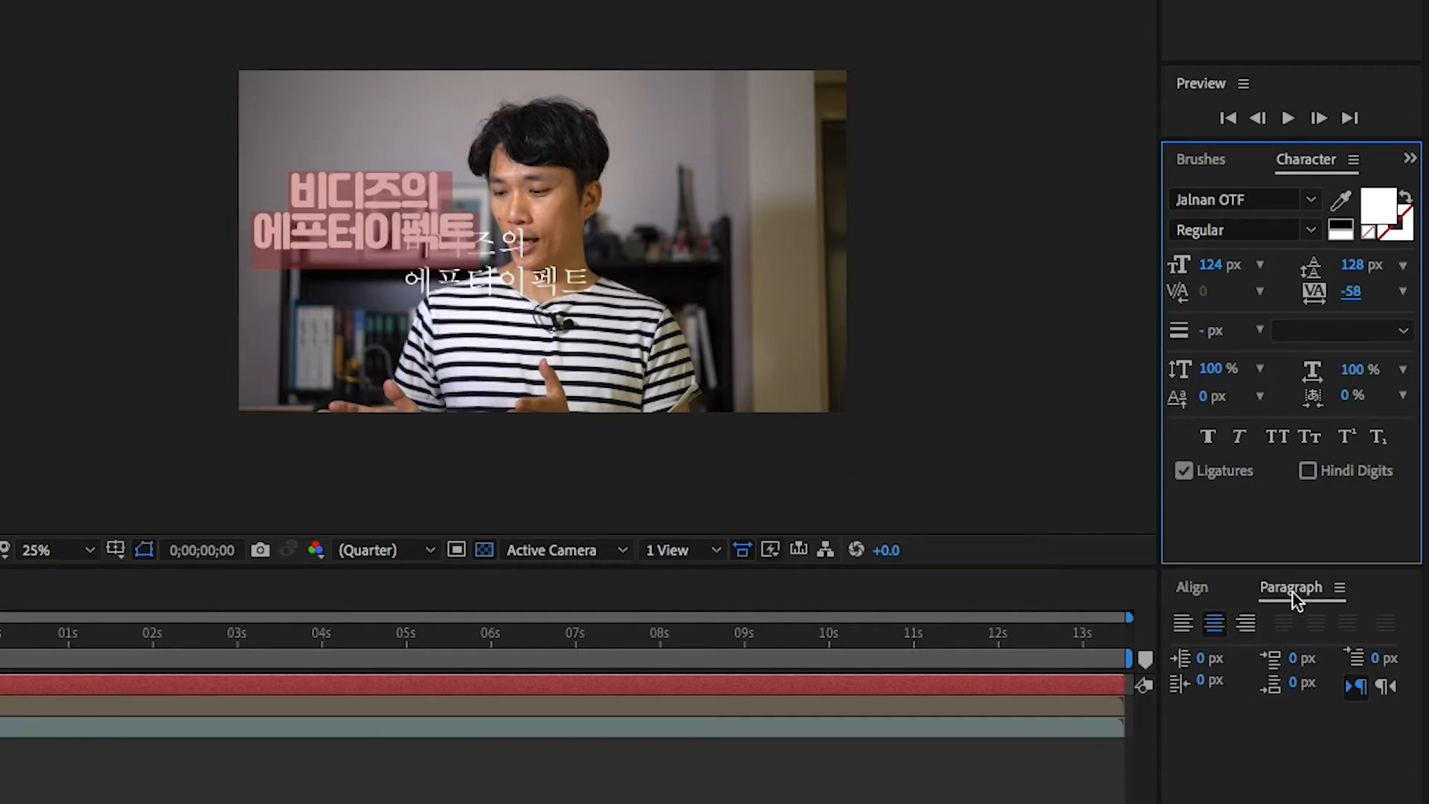
- Try left alignment on the caption text and return it to centered
{"action": "left_click", "coordinate": [1245, 624]}
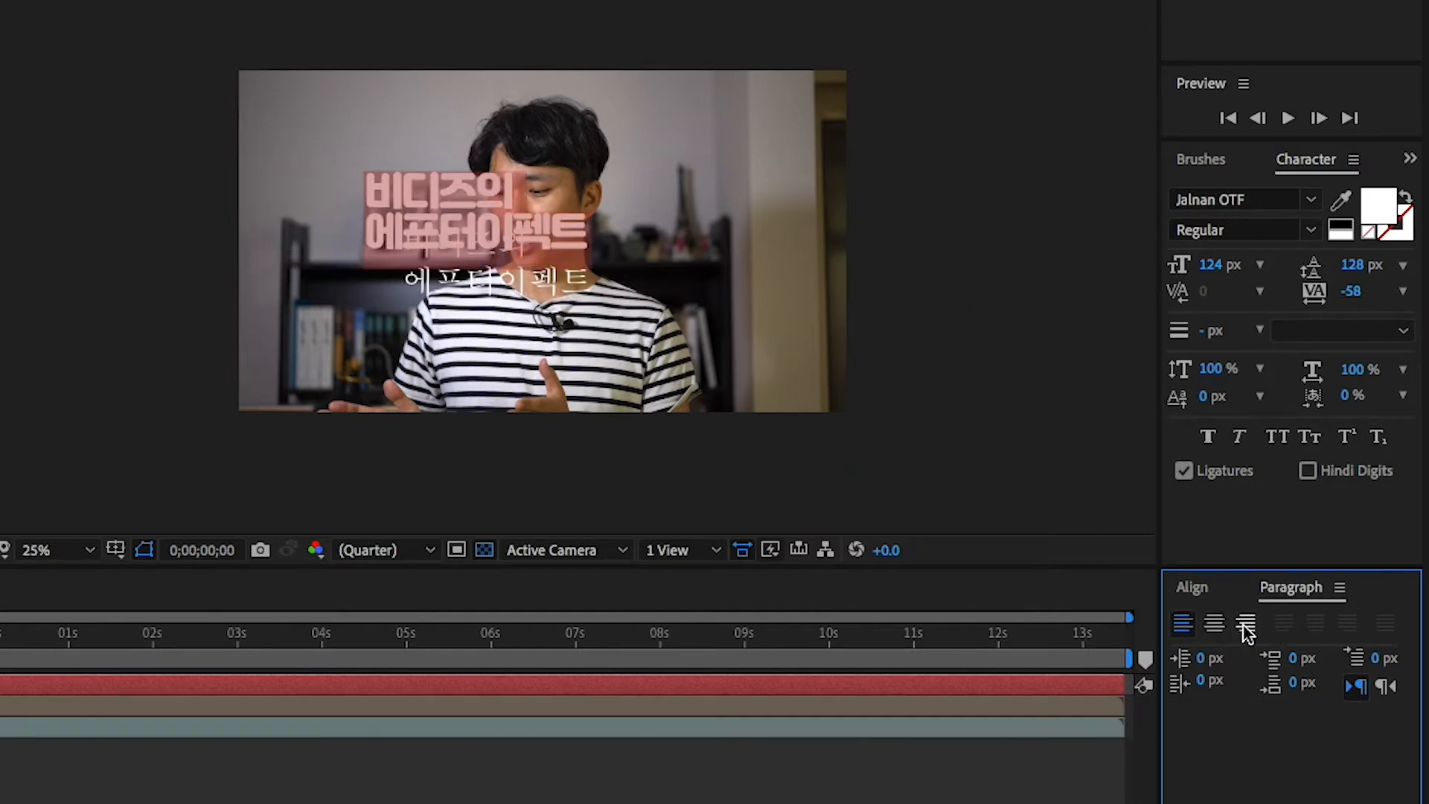
{"action": "left_click", "coordinate": [1214, 628]}
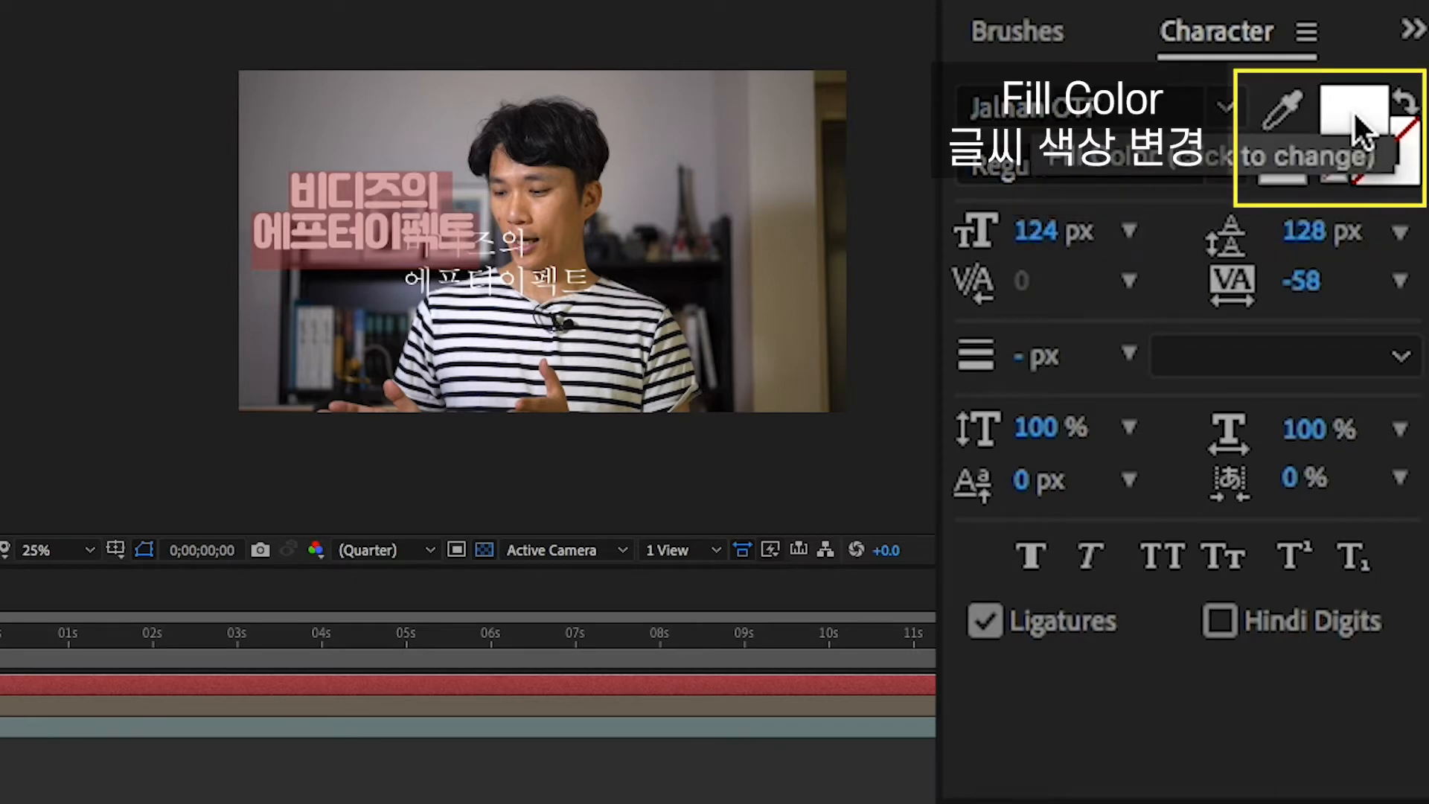
- Set the caption's fill color to white in the color picker
{"action": "left_click", "coordinate": [1356, 113]}
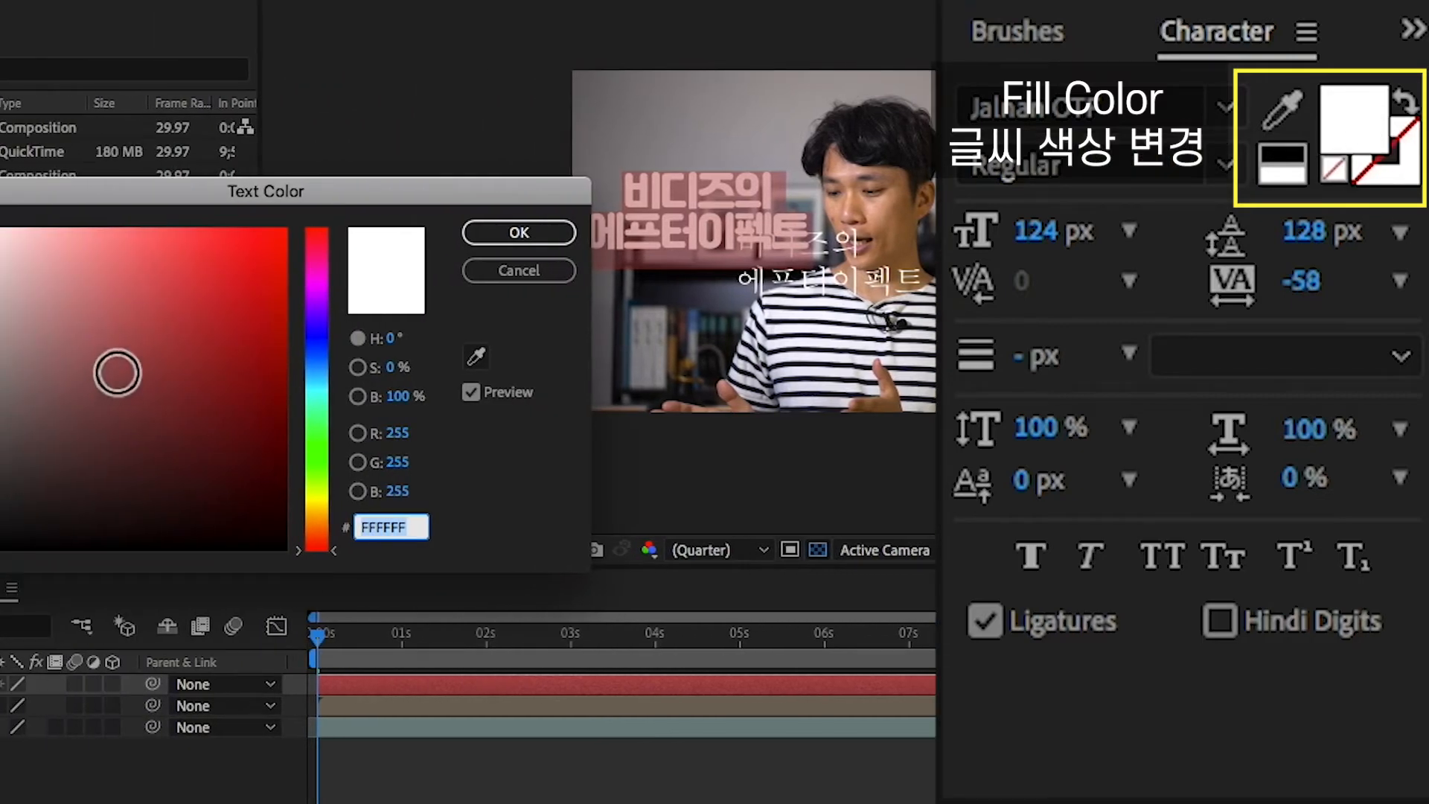
{"action": "left_click_drag", "start_coordinate": [116, 373], "coordinate": [407, 148]}
{"action": "left_click_drag", "start_coordinate": [195, 267], "coordinate": [3, 227]}
{"action": "left_click", "coordinate": [518, 233]}
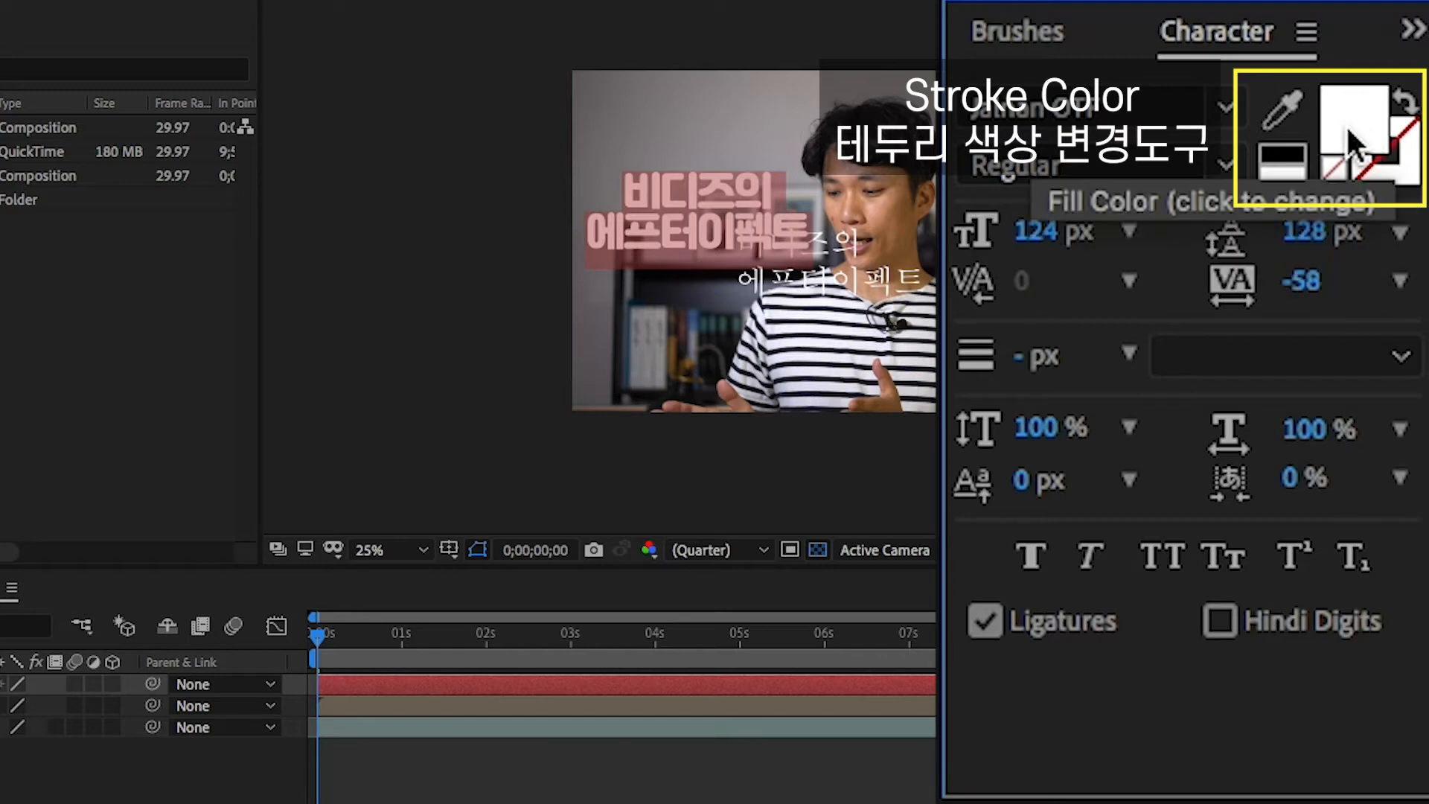
- Give the caption text an orange stroke by setting its stroke color to FF5200 in the color picker
{"action": "left_click", "coordinate": [1379, 177]}
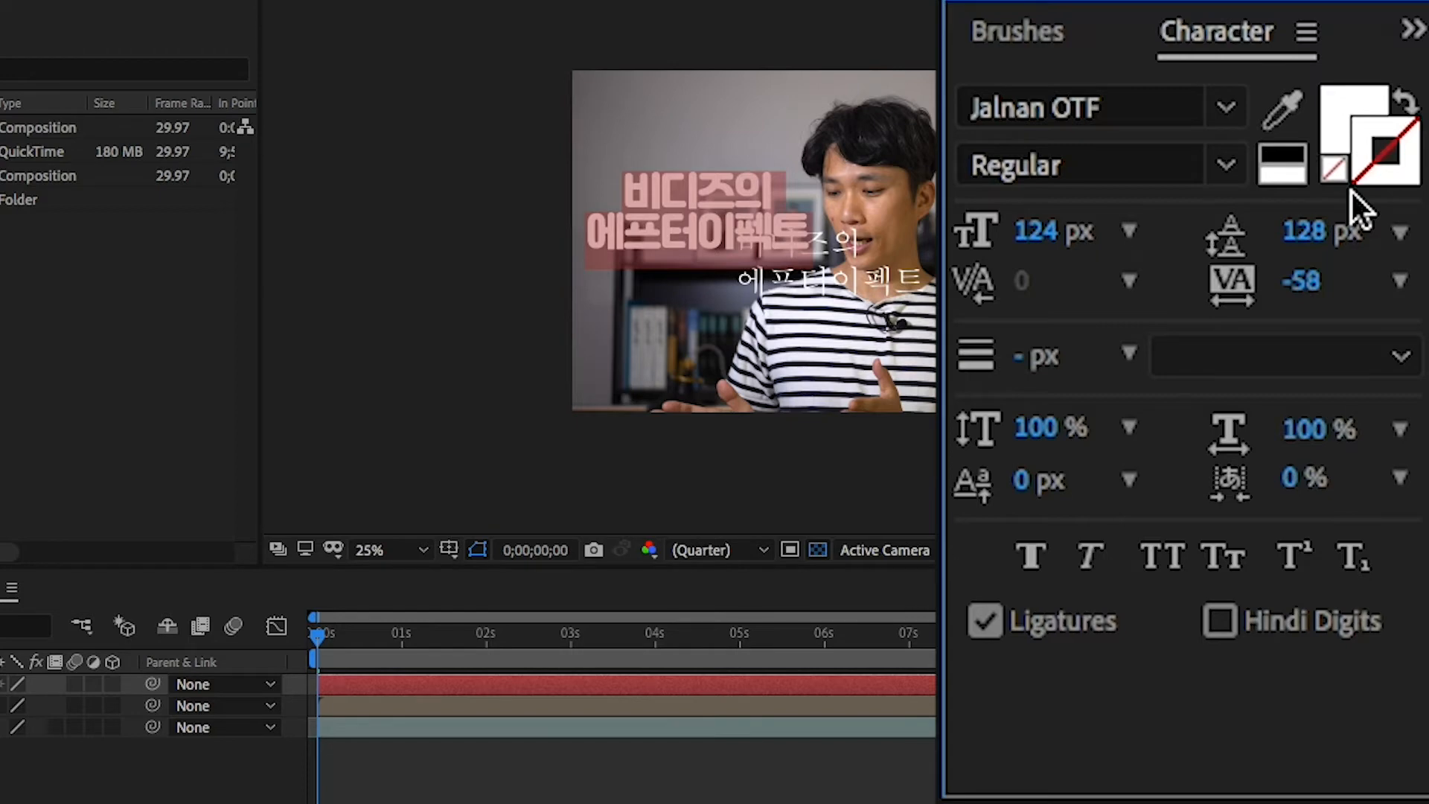
{"action": "left_click", "coordinate": [1363, 149]}
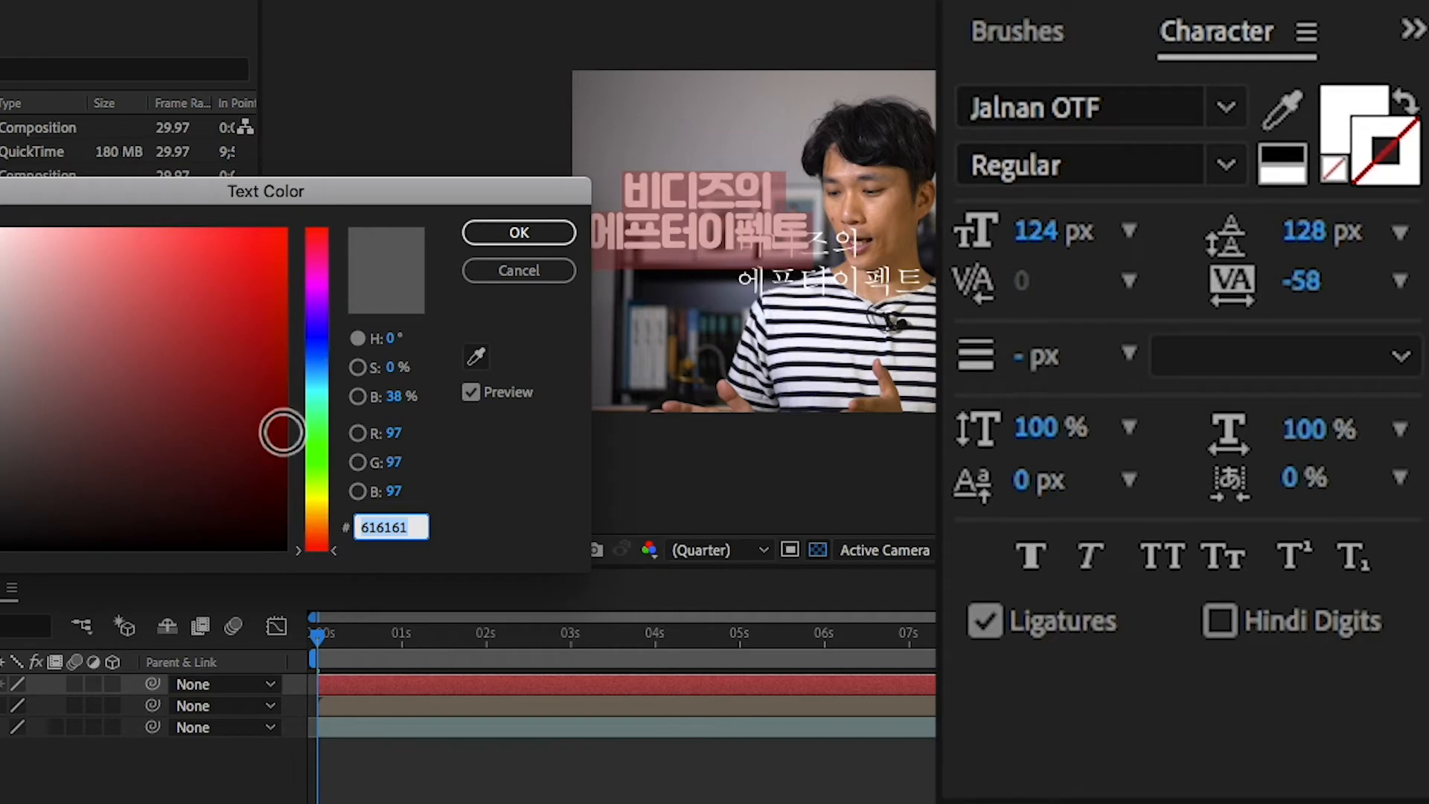
{"action": "left_click", "coordinate": [316, 534]}
{"action": "left_click_drag", "start_coordinate": [245, 478], "coordinate": [362, 225]}
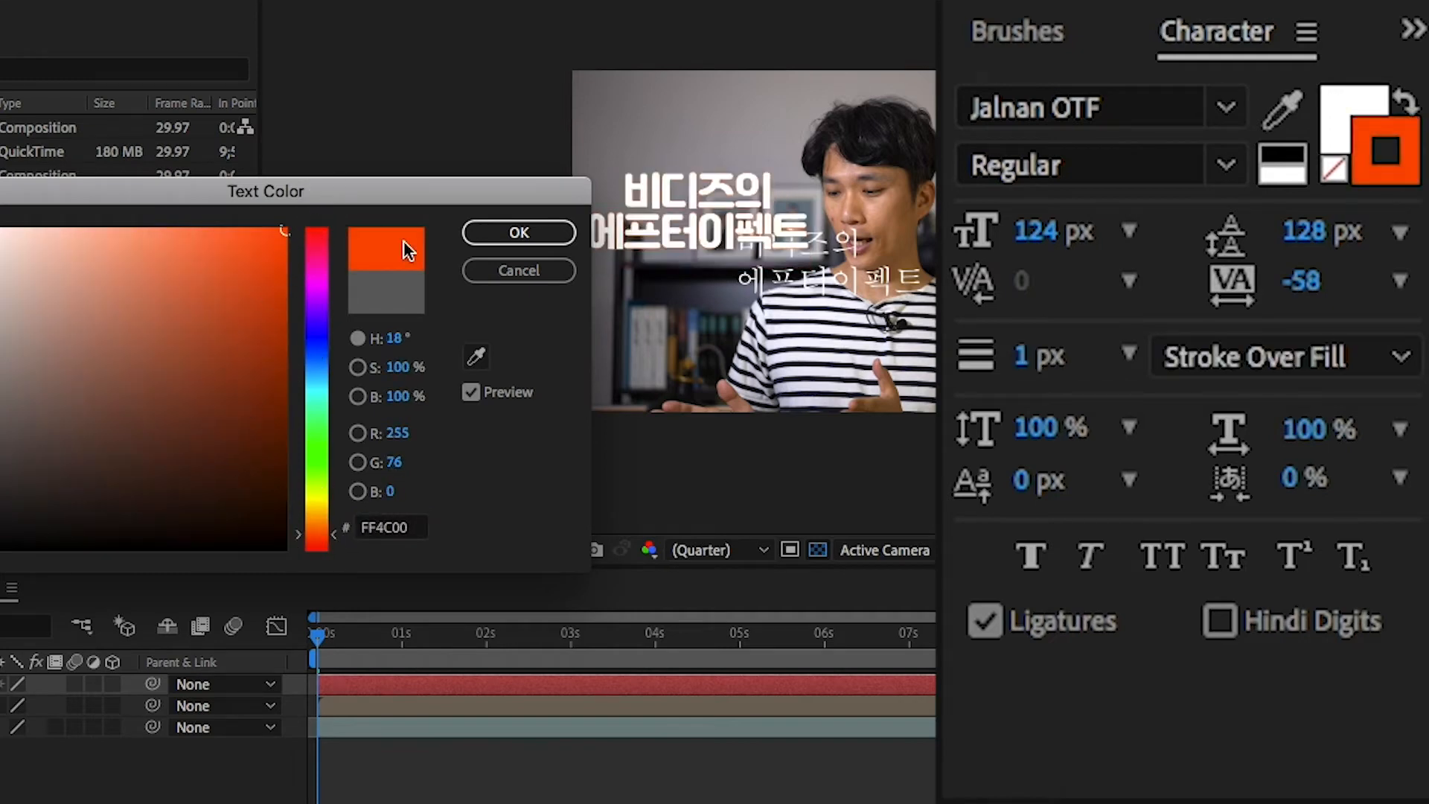
{"action": "left_click_drag", "start_coordinate": [317, 531], "coordinate": [318, 531]}
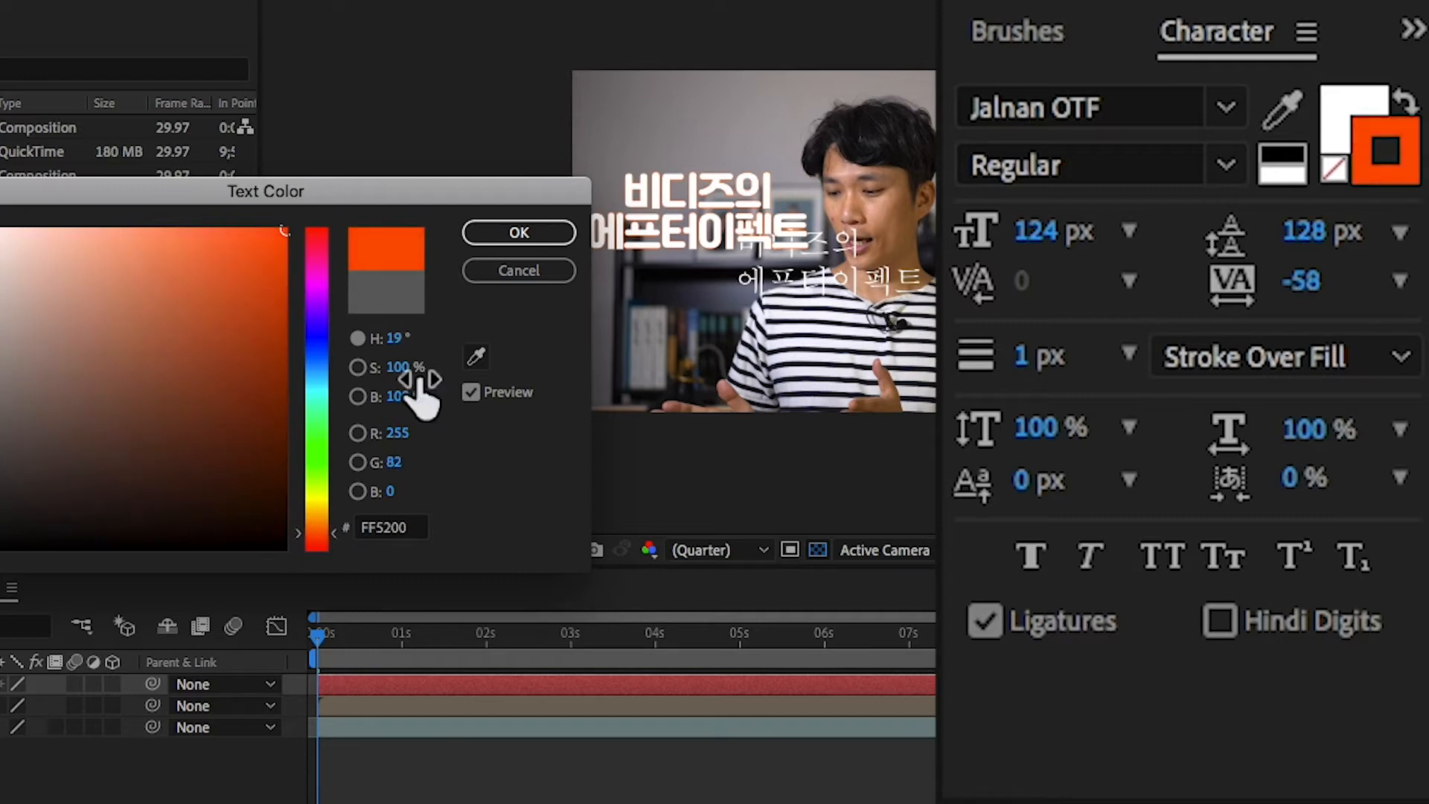
{"action": "left_click", "coordinate": [519, 236]}
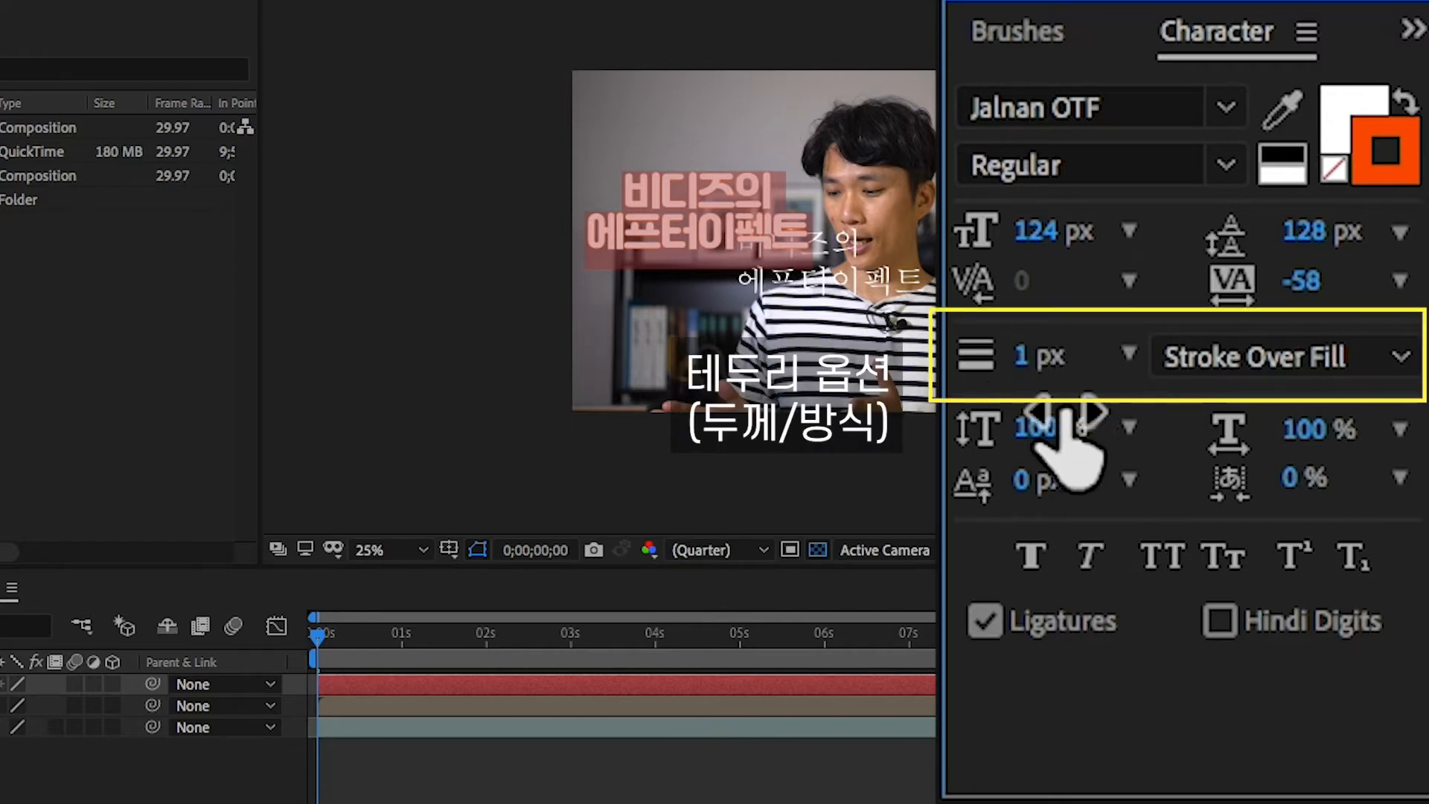
- Set the caption's stroke width to 25 px and its stroke order to All Fills Over All Strokes
{"action": "left_click_drag", "start_coordinate": [1022, 363], "coordinate": [1086, 361]}
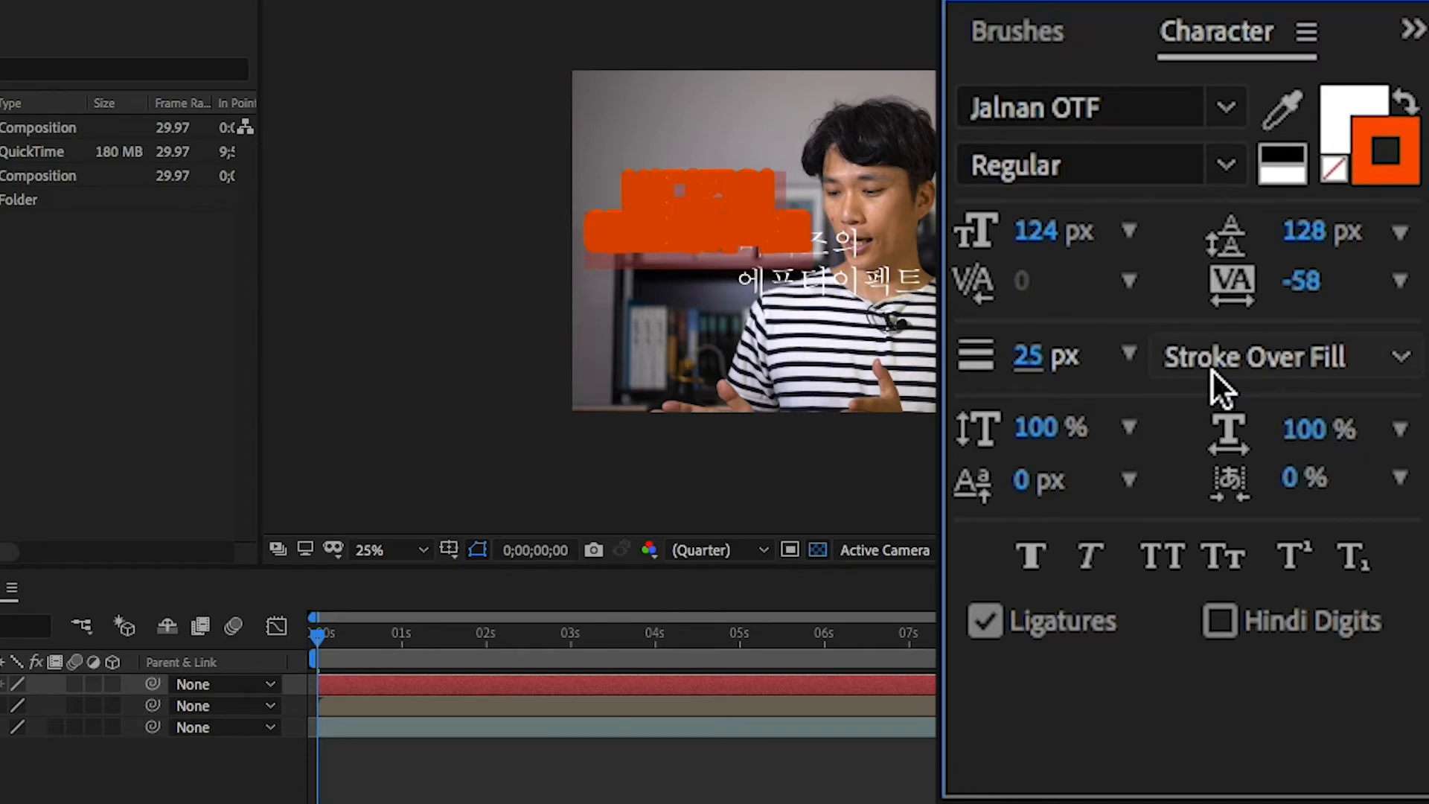
{"action": "left_click", "coordinate": [1232, 358]}
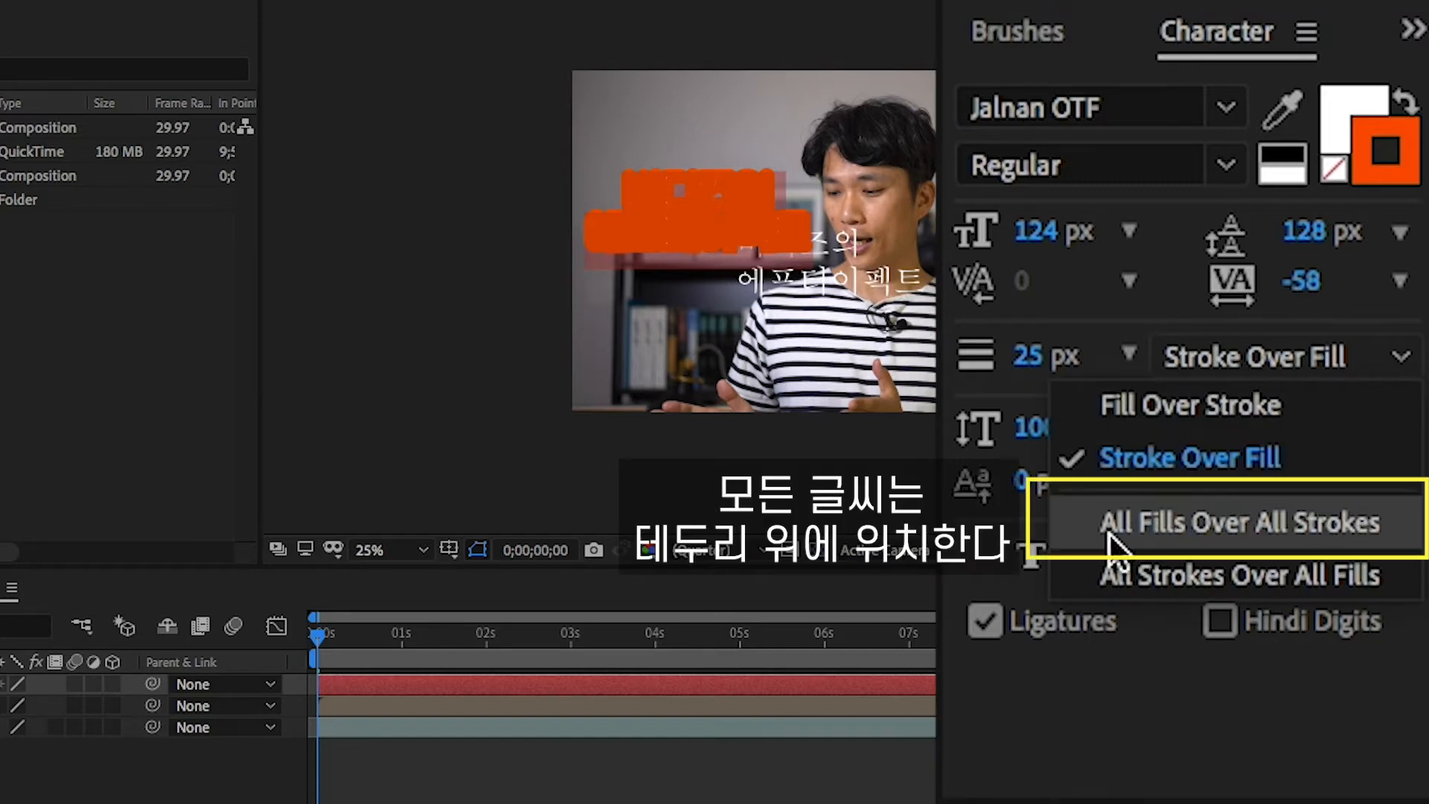
{"action": "left_click", "coordinate": [1189, 525]}
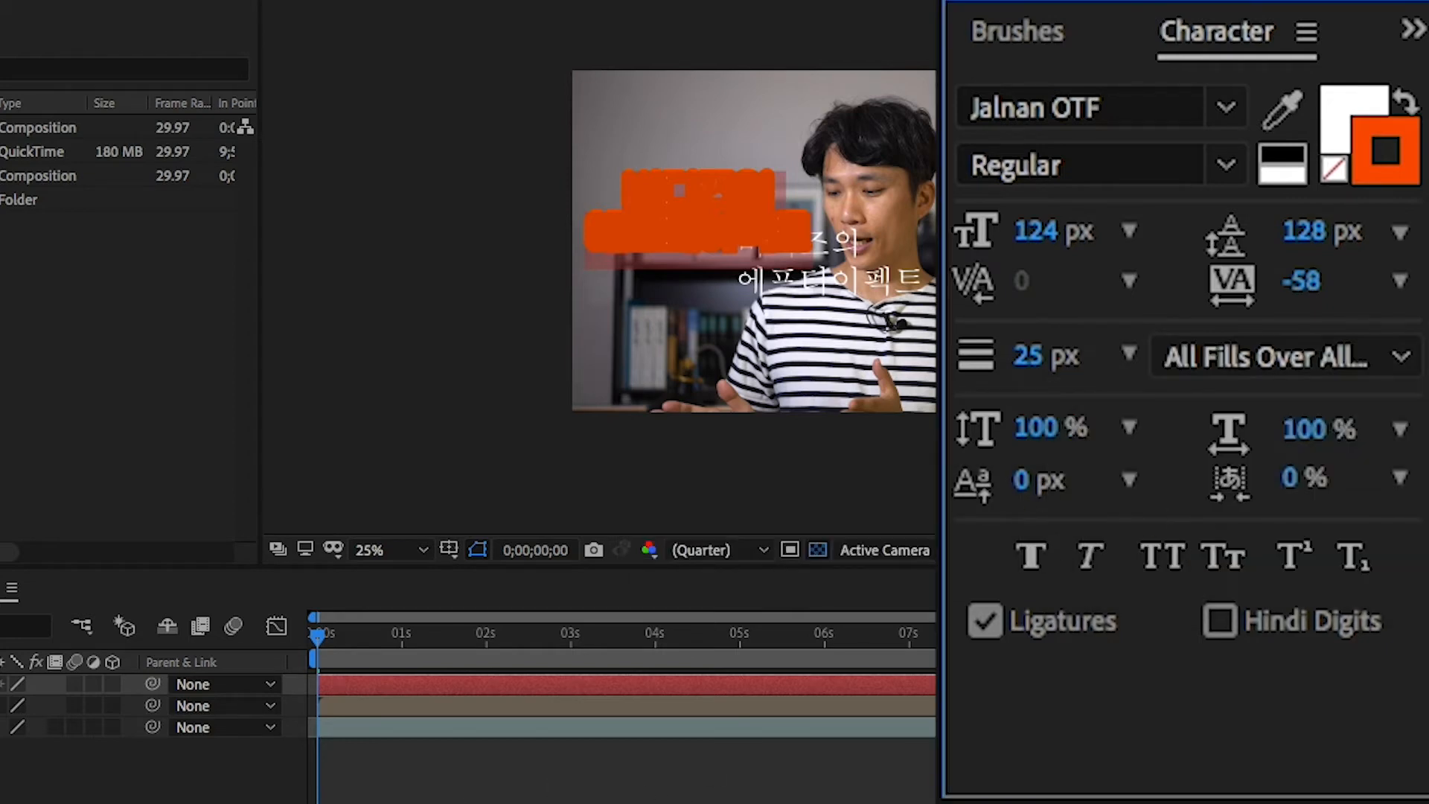
{"action": "left_click", "coordinate": [990, 774]}
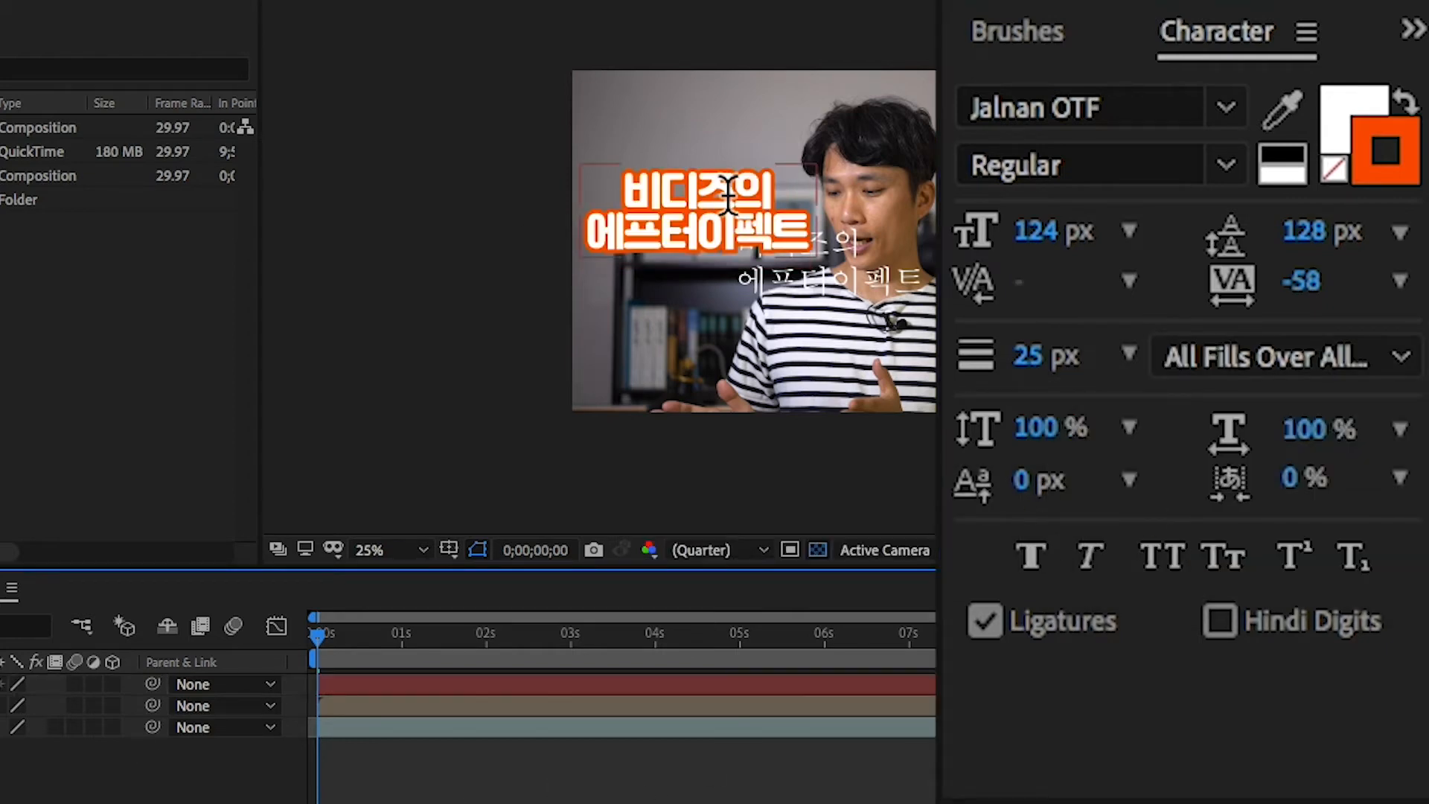
- Thicken the caption's stroke to 54 px so that it fills the gaps between the letters
{"action": "left_click_drag", "start_coordinate": [1042, 355], "coordinate": [1149, 354]}
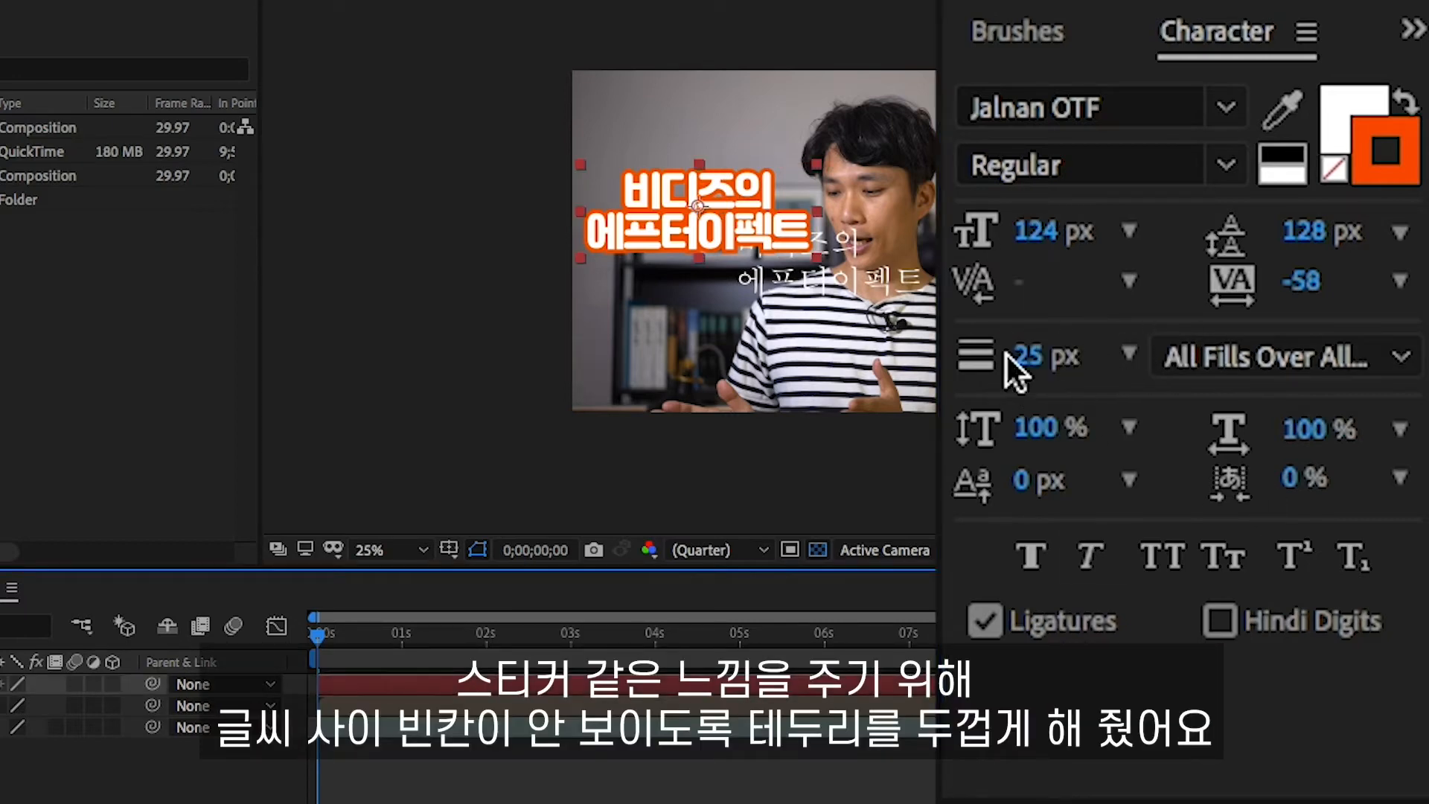
{"action": "left_click", "coordinate": [1010, 356]}
{"action": "mouse_move", "coordinate": [1024, 359]}
{"action": "left_mouse_down"}
{"action": "mouse_move", "coordinate": [1132, 367]}
{"action": "mouse_move", "coordinate": [1113, 368]}
{"action": "left_mouse_up"}
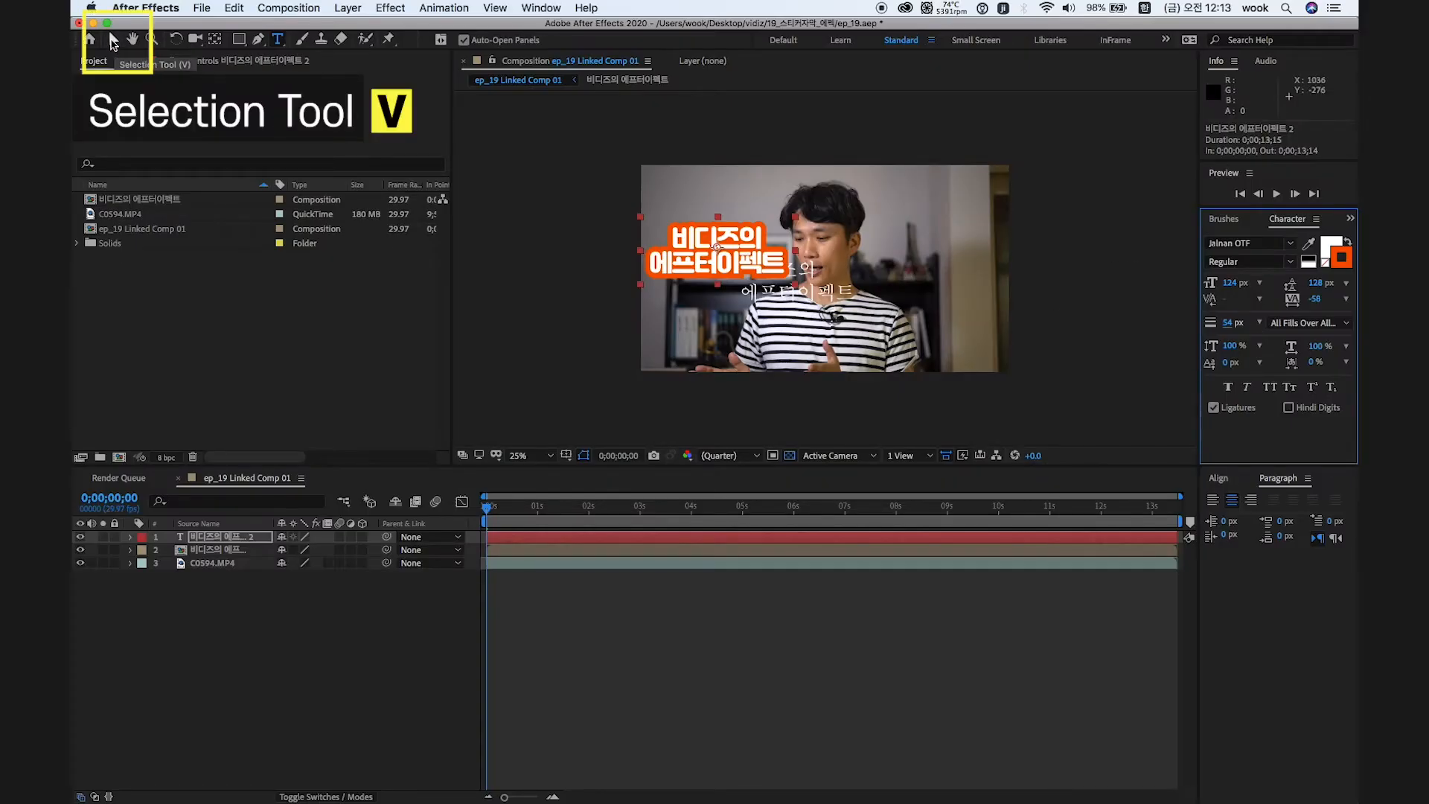
- Move the caption down into the lower-left area of the frame and hide the guide subtitle composition layer
{"action": "left_click", "coordinate": [113, 42]}
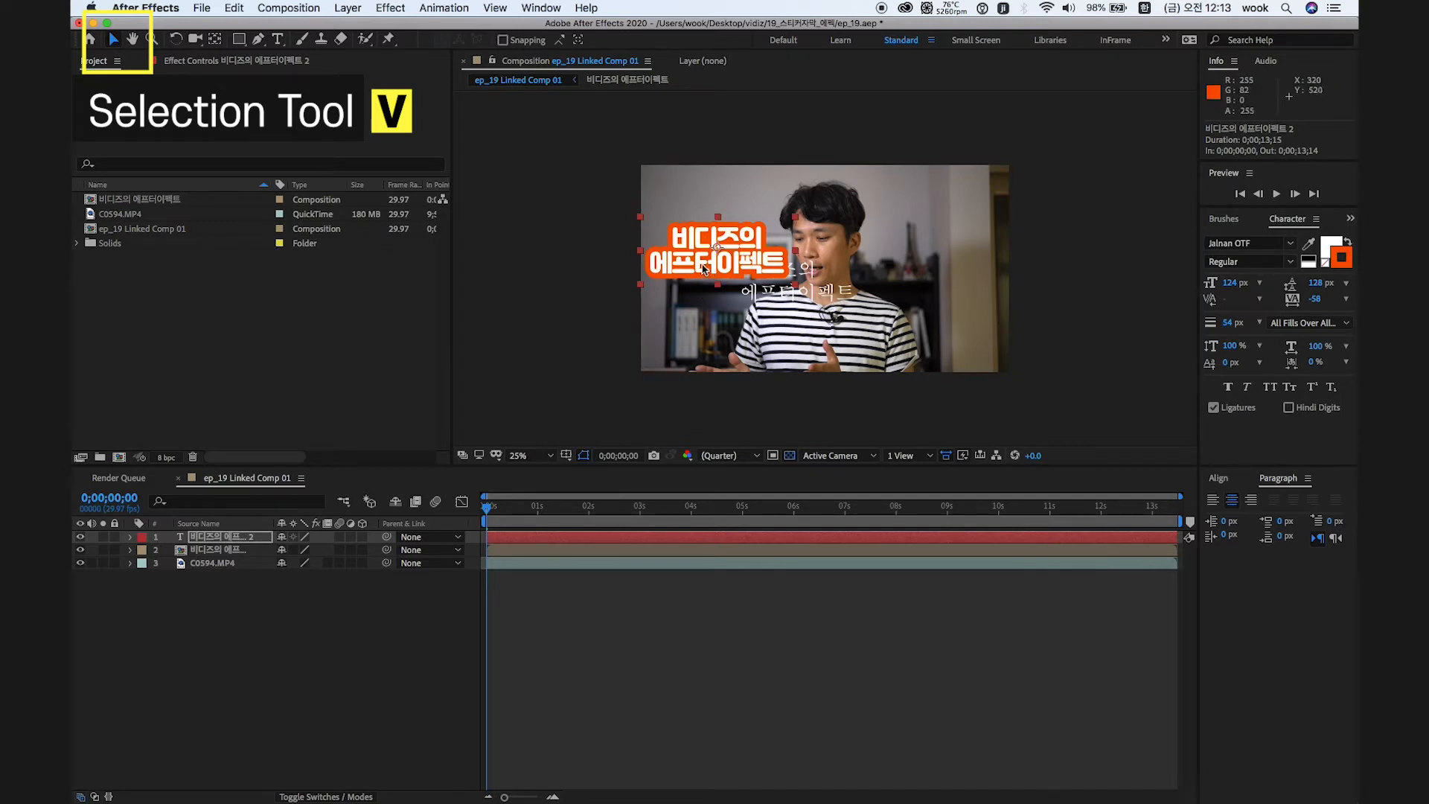
{"action": "left_click_drag", "start_coordinate": [703, 267], "coordinate": [766, 328]}
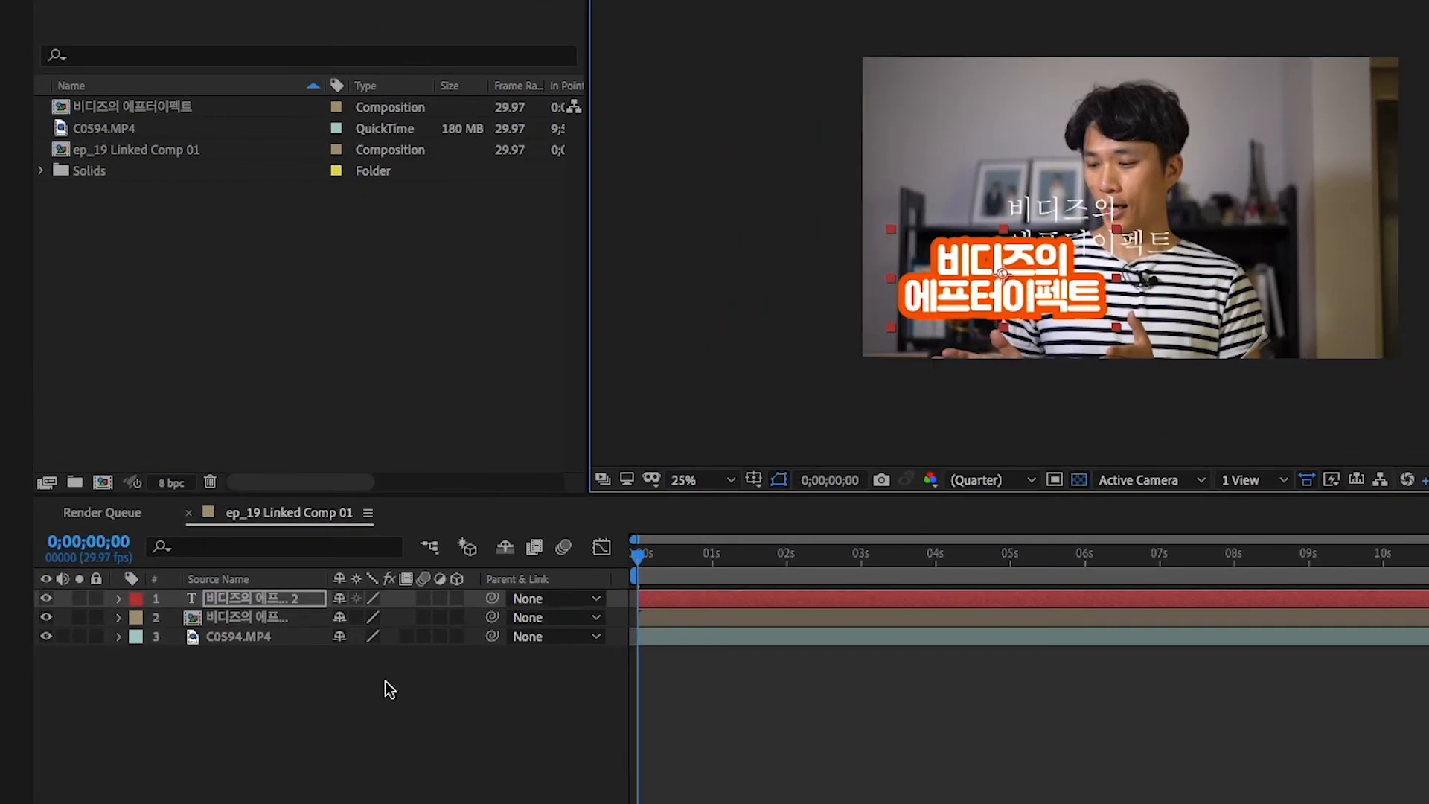
{"action": "left_click", "coordinate": [192, 623]}
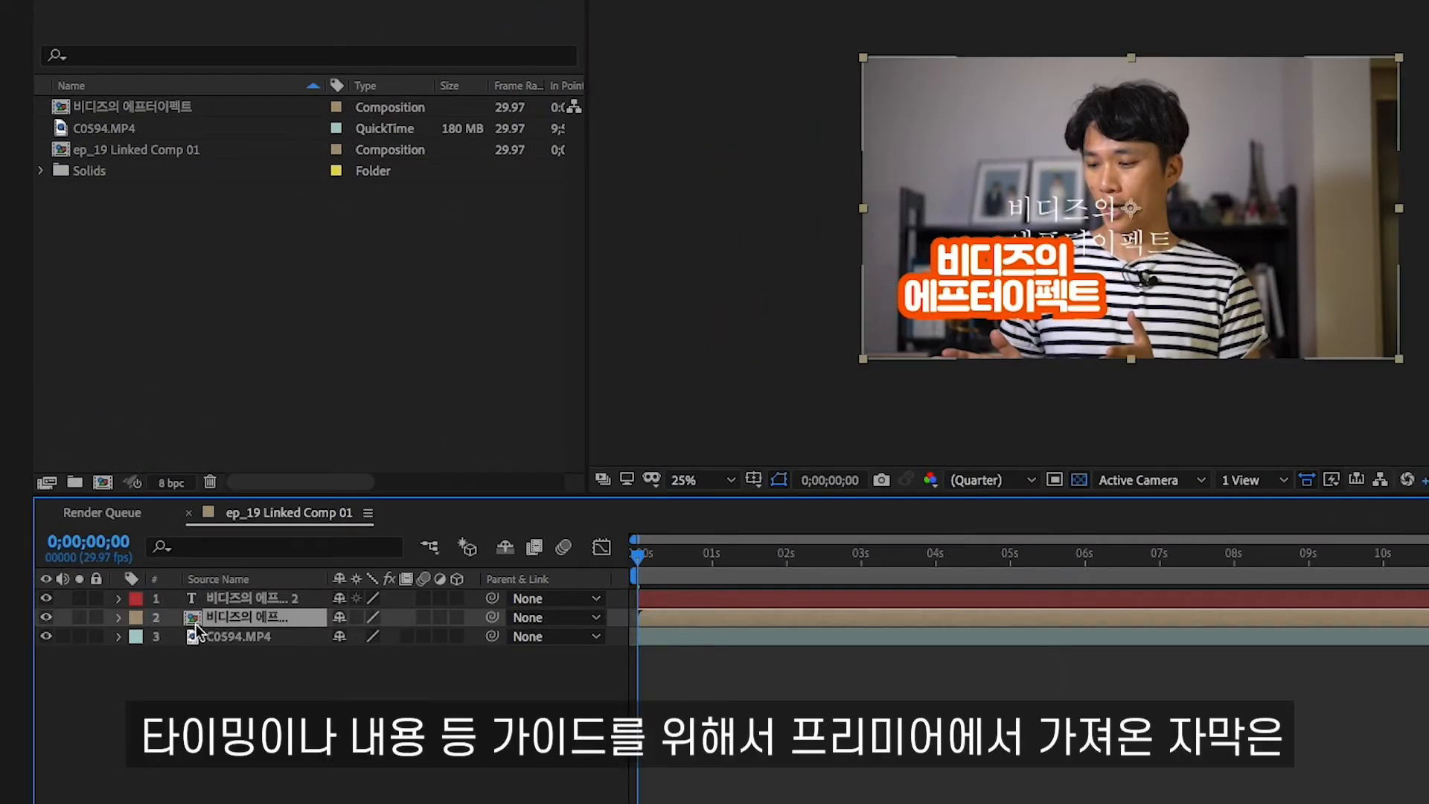
{"action": "left_click", "coordinate": [46, 618]}
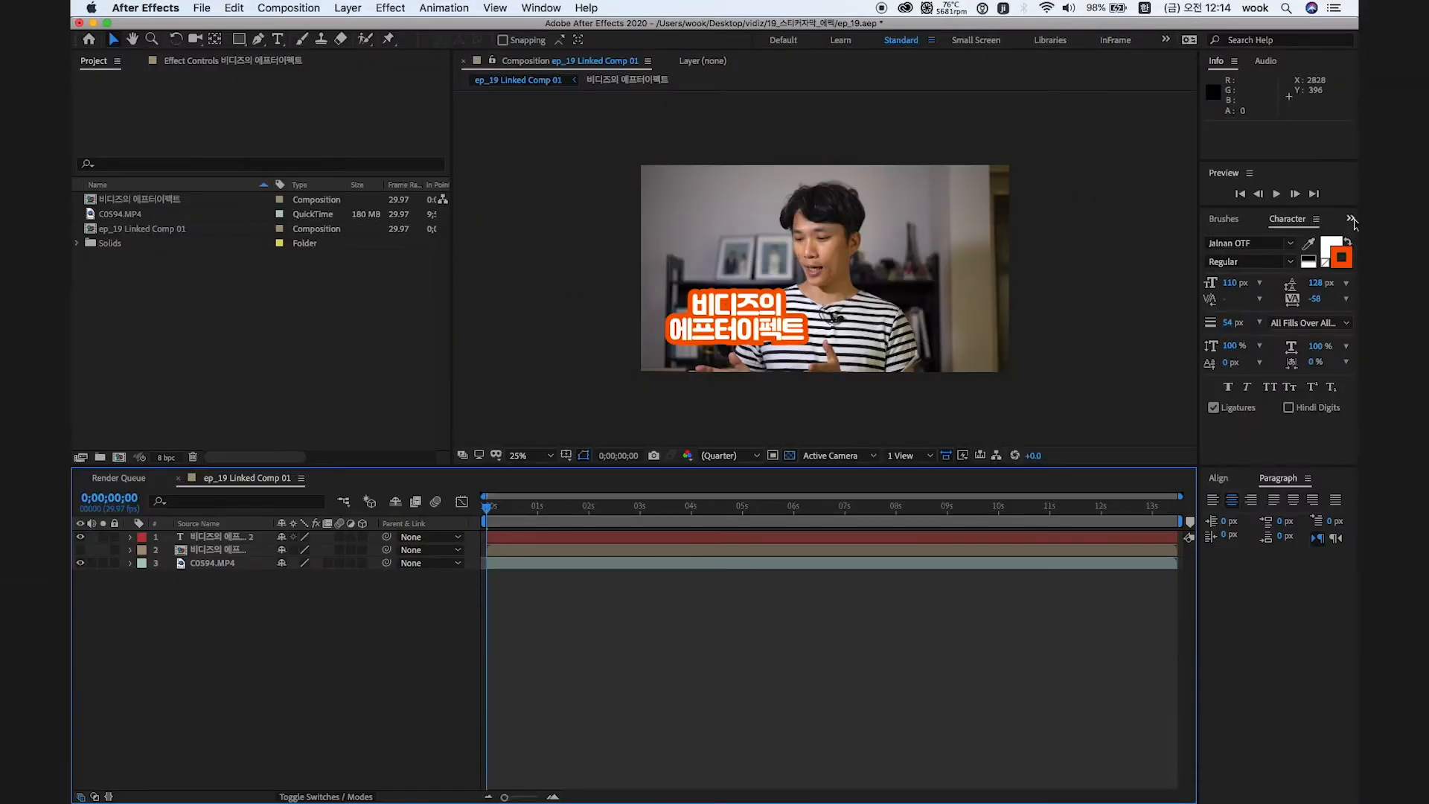
- Show the list of effects and presets and search it for "drop s"
{"action": "left_click", "coordinate": [1351, 219]}
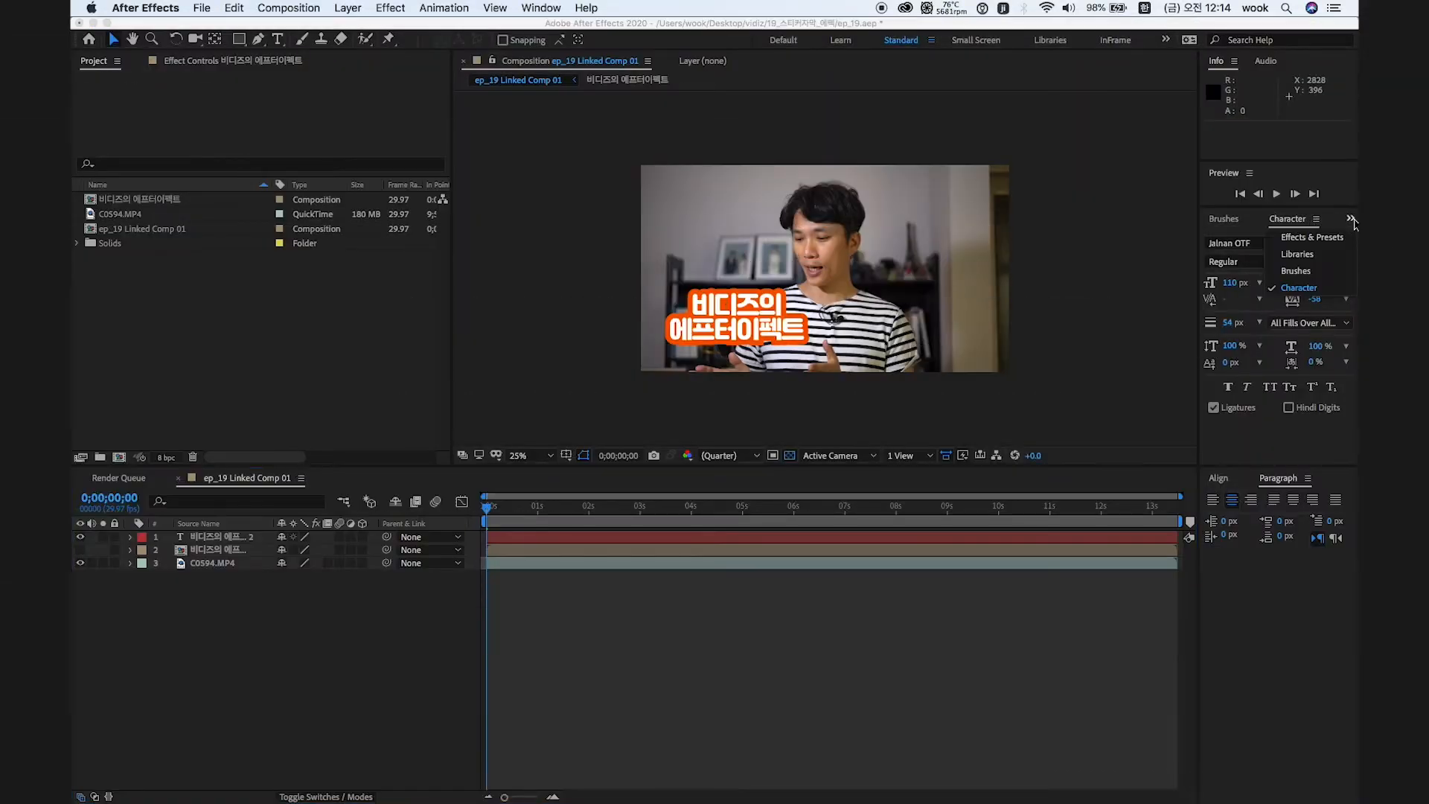
{"action": "left_click", "coordinate": [1305, 238]}
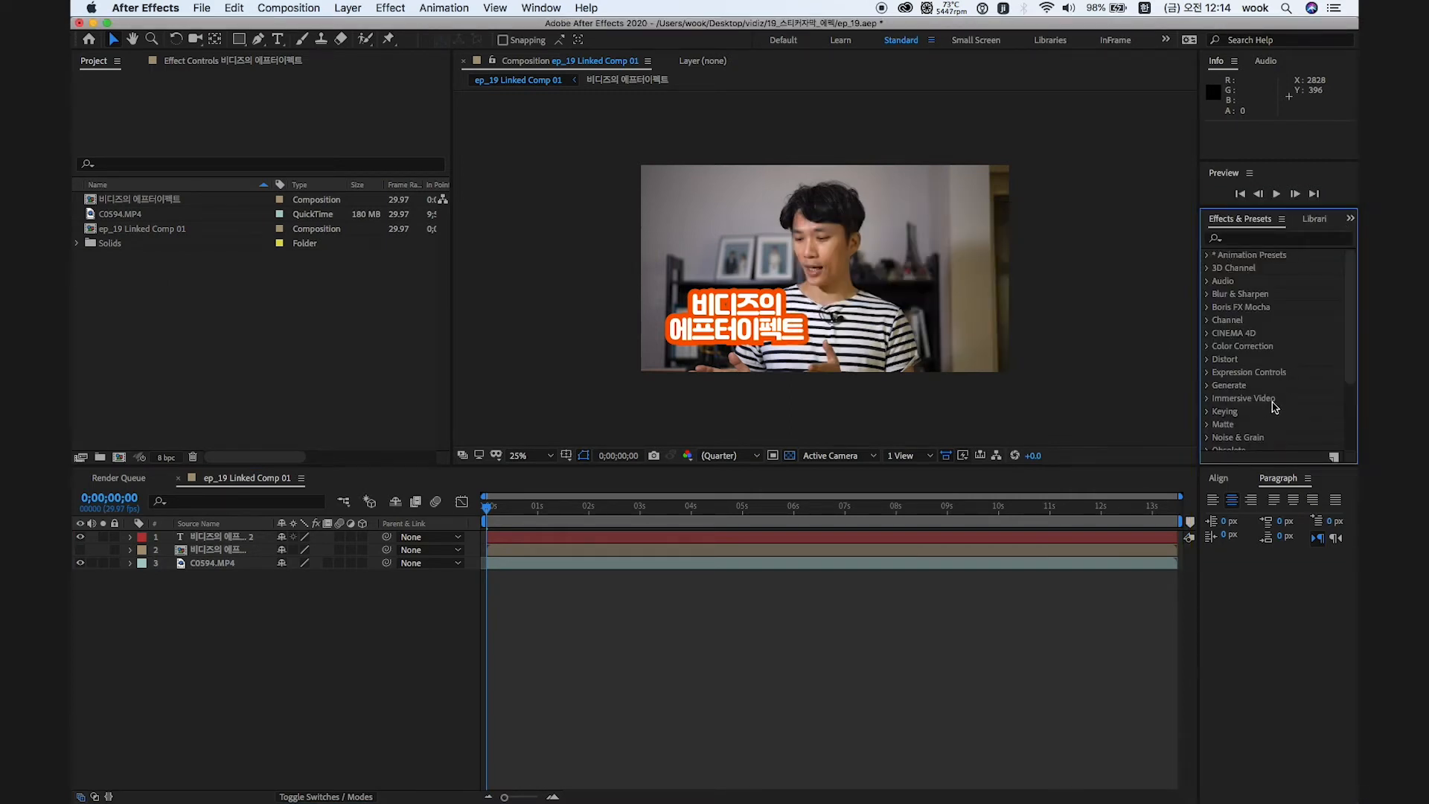
{"action": "scroll", "coordinate": [1276, 406], "scroll_direction": "down", "scroll_amount": 5}
{"action": "scroll", "coordinate": [1286, 408], "scroll_direction": "up", "scroll_amount": 5}
{"action": "left_click", "coordinate": [1244, 239]}
{"action": "type", "text": "drop s"}
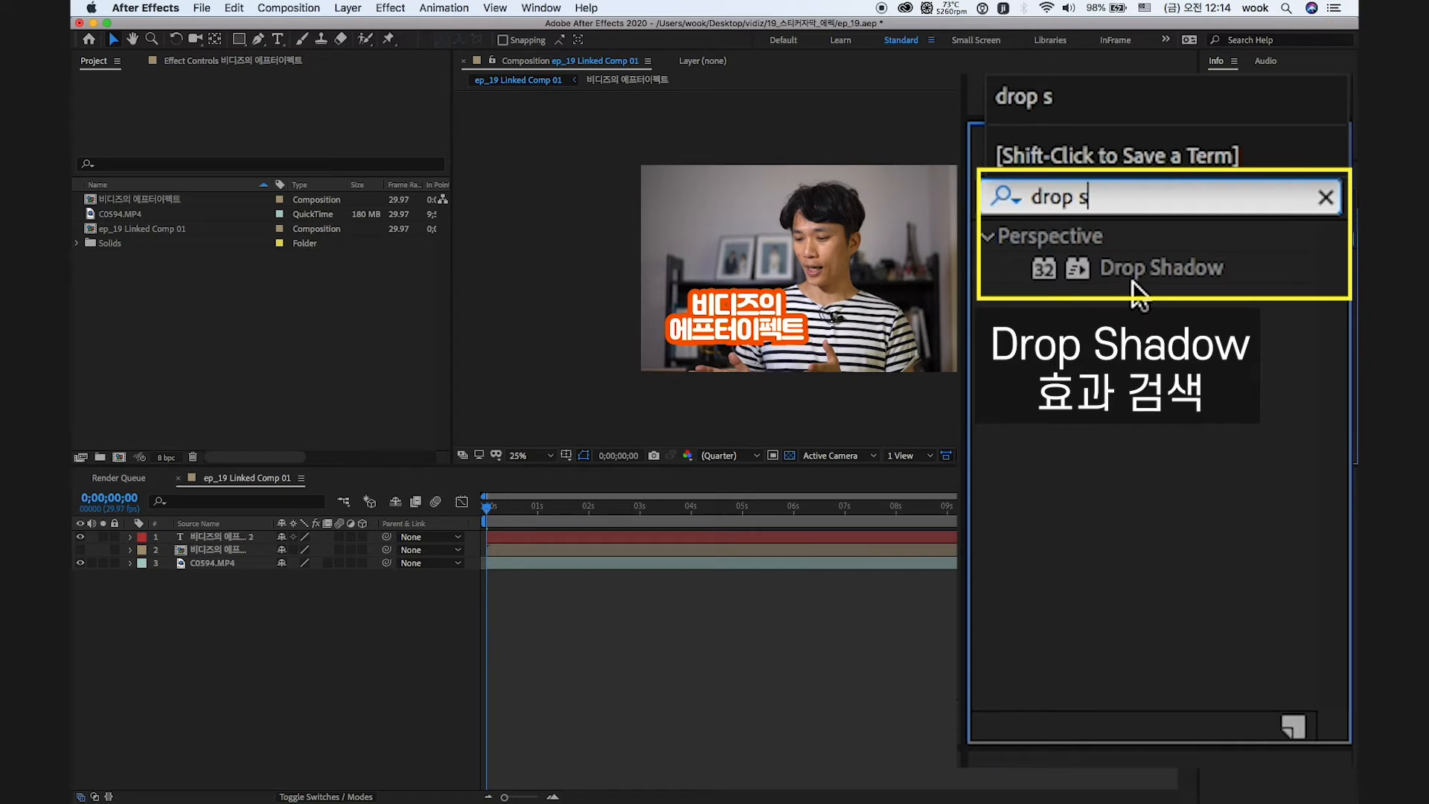
- Apply Drop Shadow to the caption in the preview, undo it, and apply it to the caption's timeline layer instead
{"action": "left_click_drag", "start_coordinate": [1270, 269], "coordinate": [722, 320]}
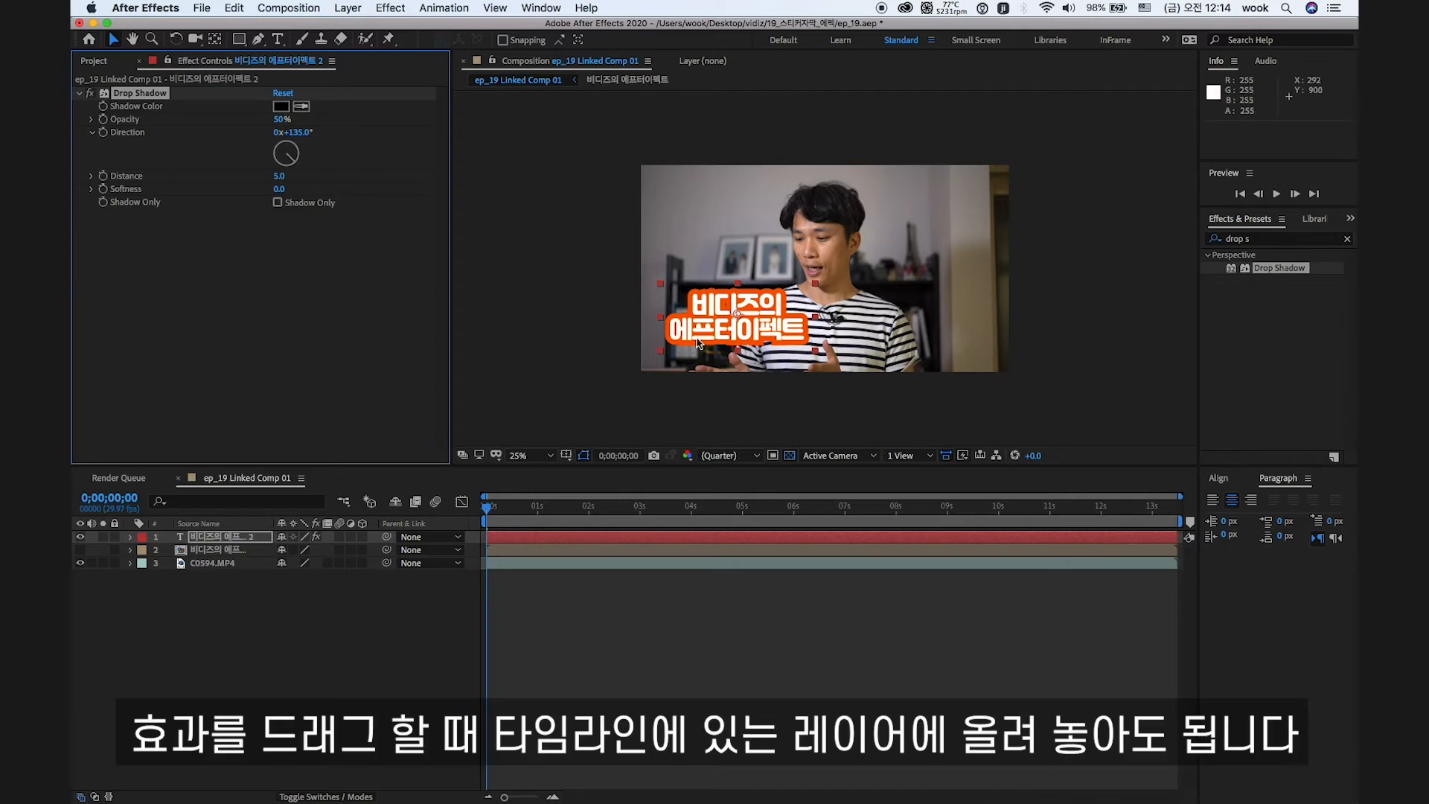
{"action": "key", "text": "super+z"}
{"action": "left_click_drag", "start_coordinate": [1275, 281], "coordinate": [209, 540]}
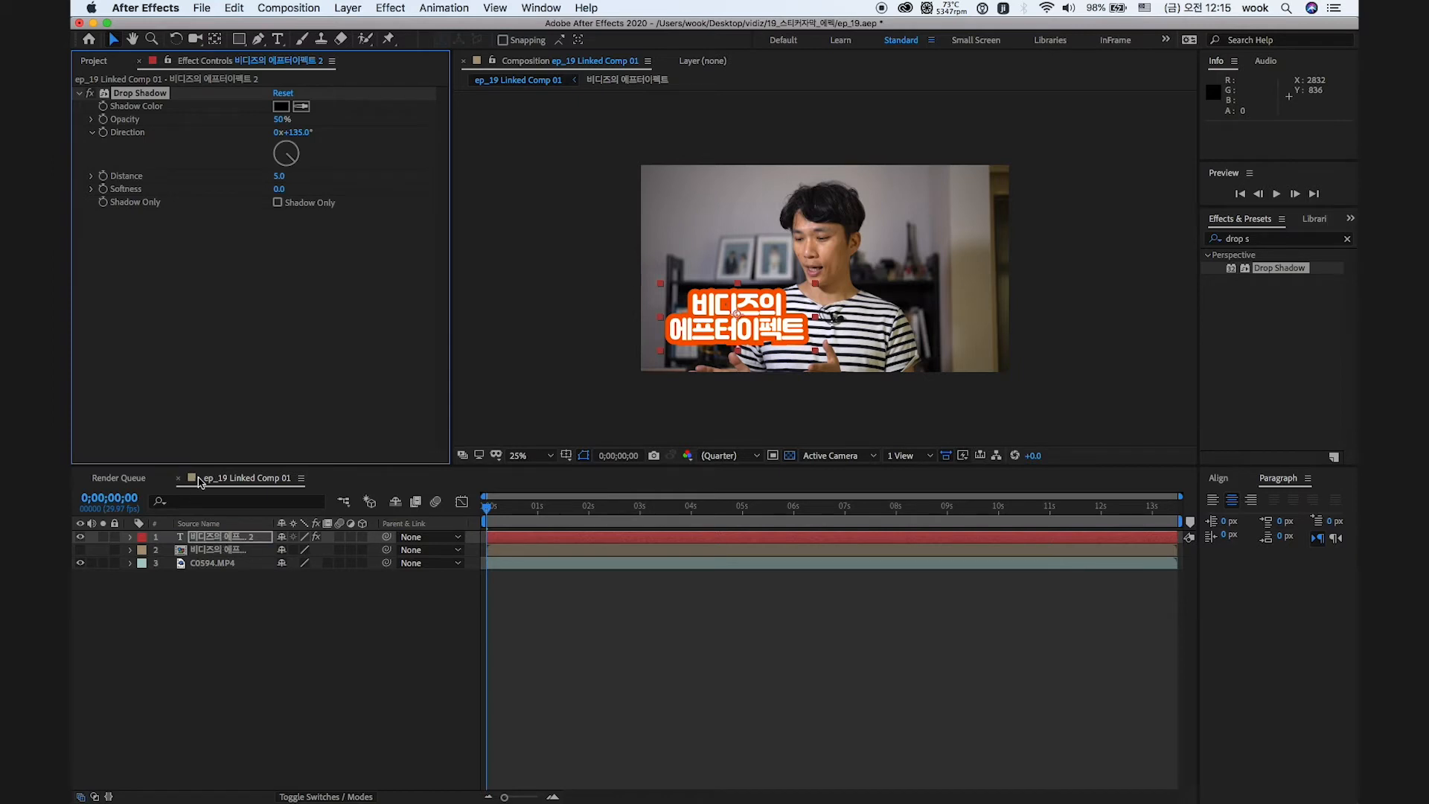
{"action": "left_click", "coordinate": [94, 63]}
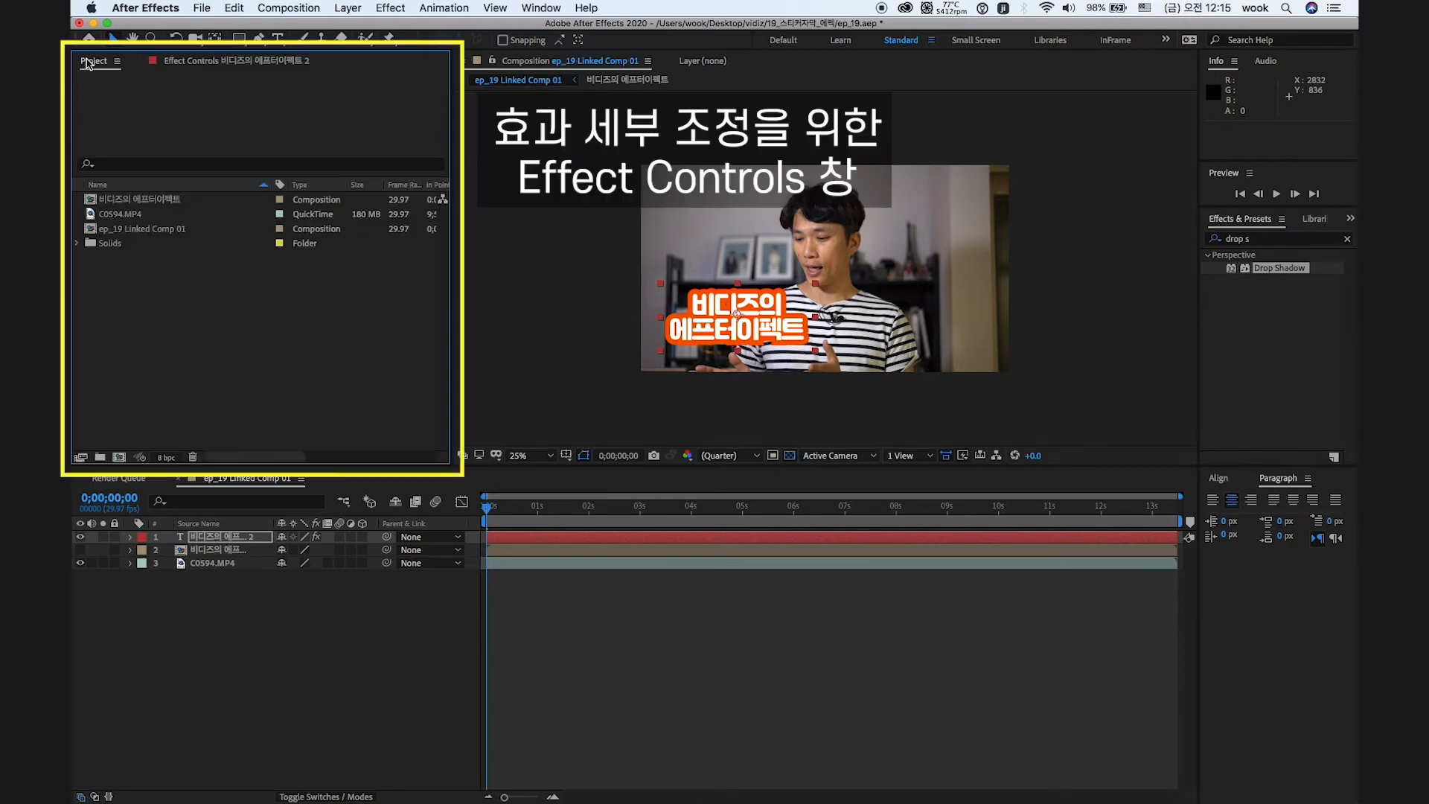
{"action": "left_click", "coordinate": [216, 62]}
{"action": "left_click", "coordinate": [95, 61]}
{"action": "left_click", "coordinate": [180, 65]}
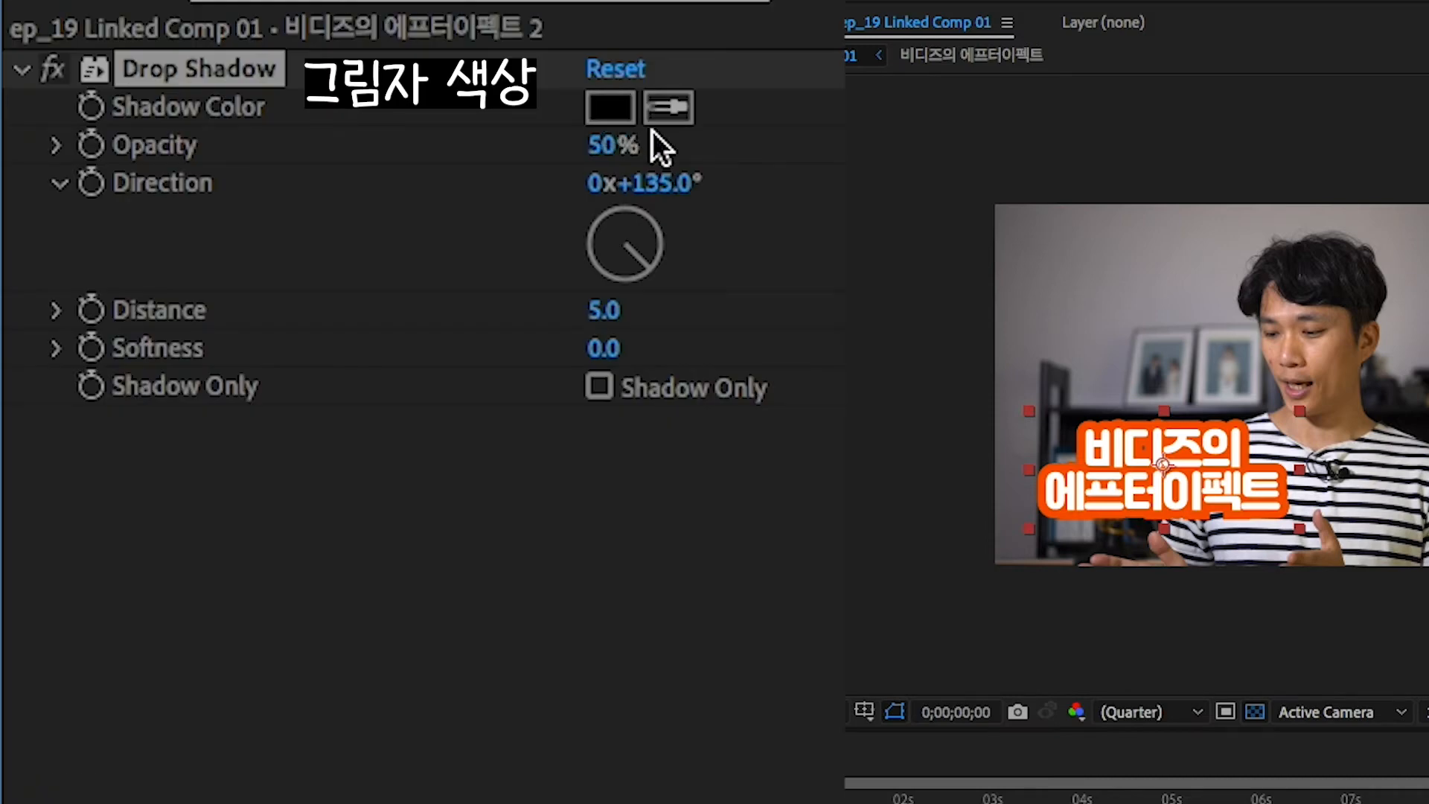
- Set the caption's drop shadow opacity to 100% and its distance to 0
{"action": "left_click_drag", "start_coordinate": [607, 149], "coordinate": [693, 149]}
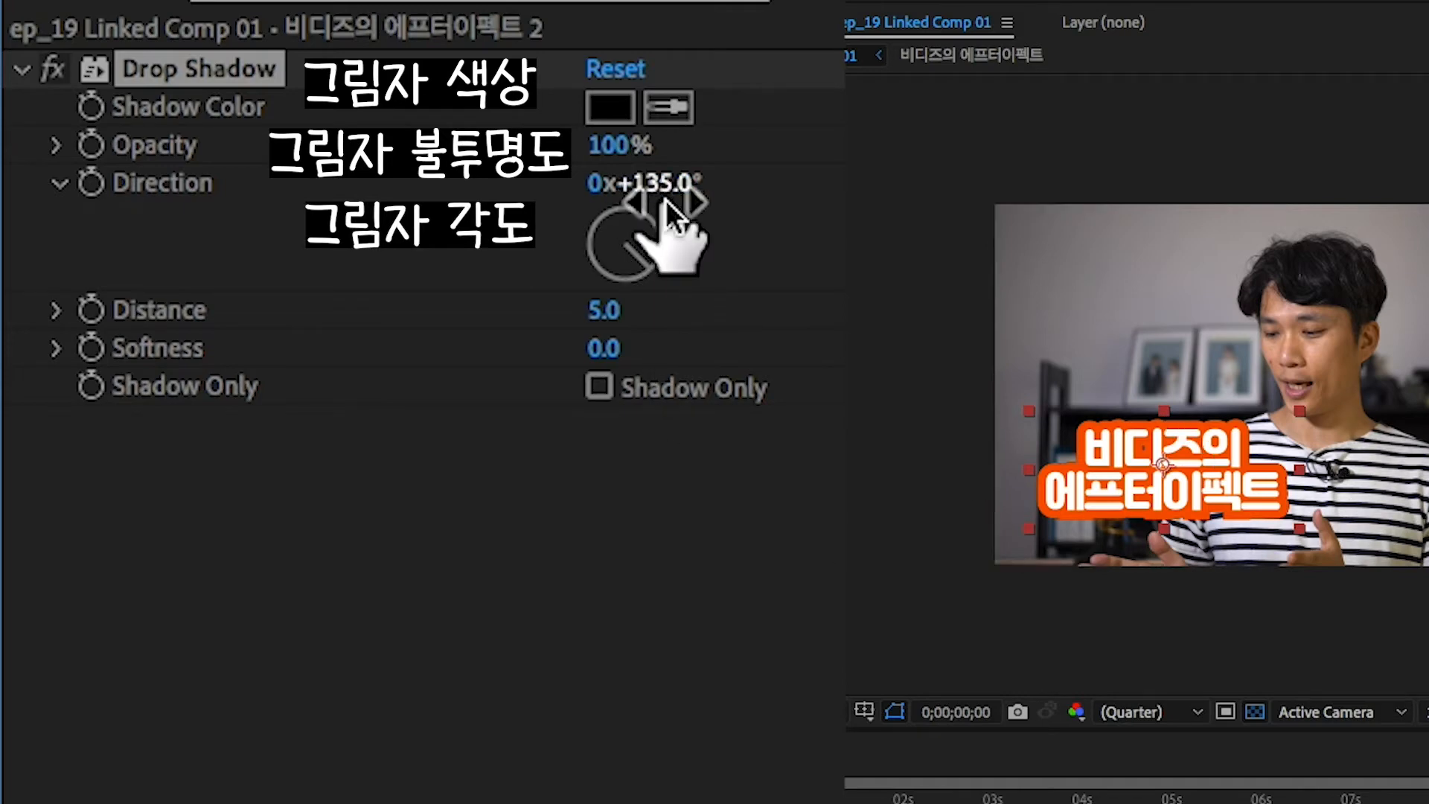
{"action": "left_click_drag", "start_coordinate": [606, 312], "coordinate": [597, 309]}
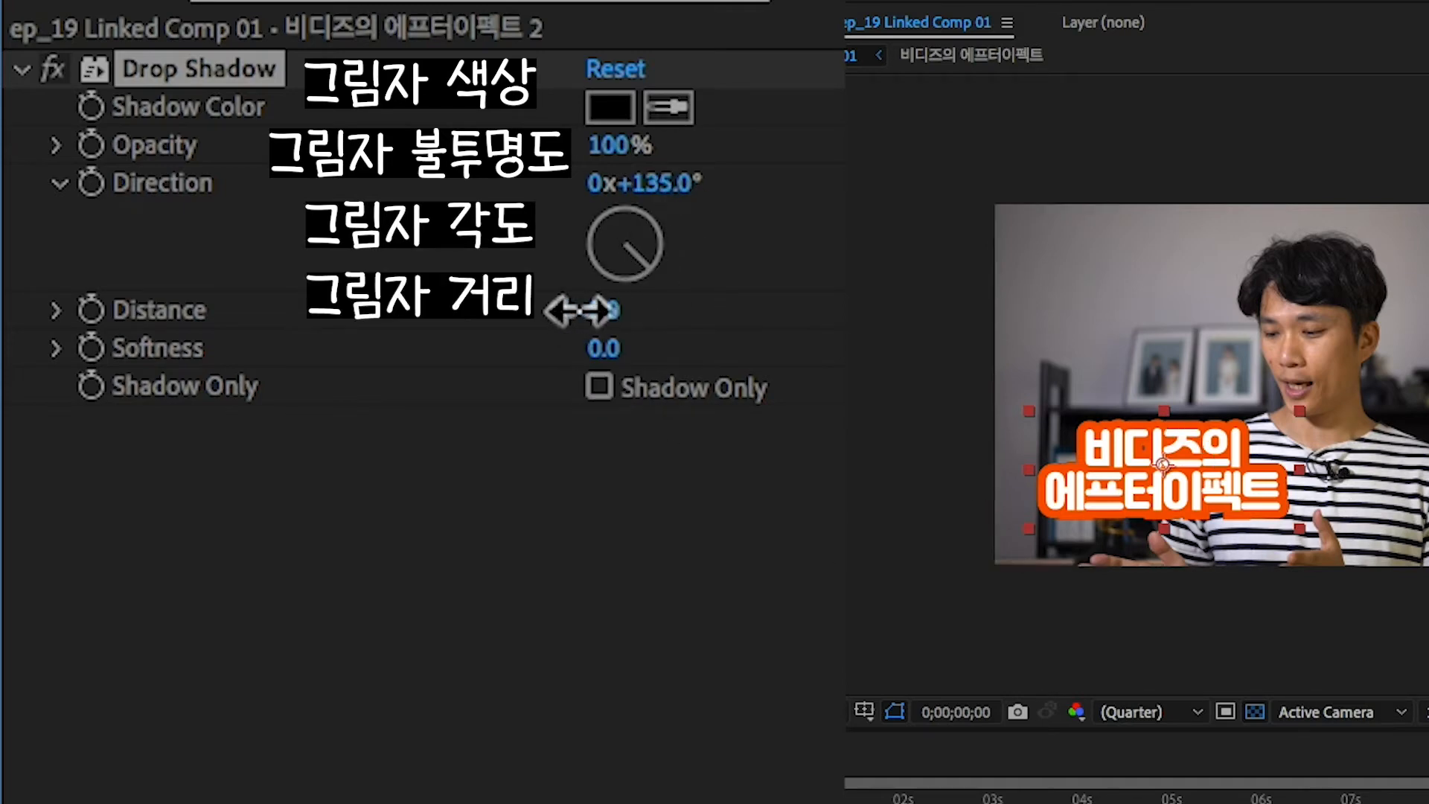
{"action": "left_click", "coordinate": [642, 493]}
- Set the drop shadow's softness to 50 and raise it further to 86
{"action": "left_click", "coordinate": [603, 348]}
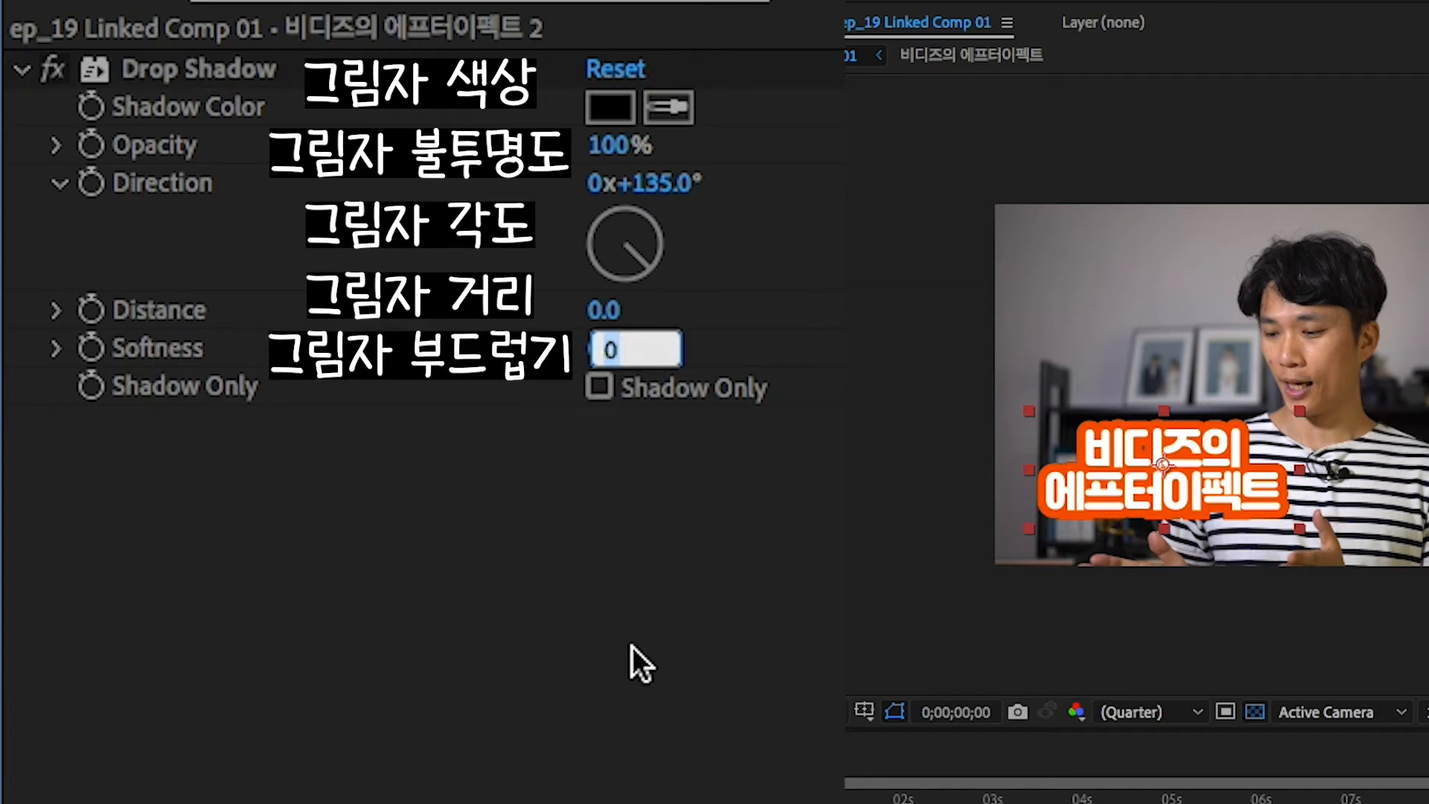
{"action": "type", "text": "50"}
{"action": "key", "text": "Return"}
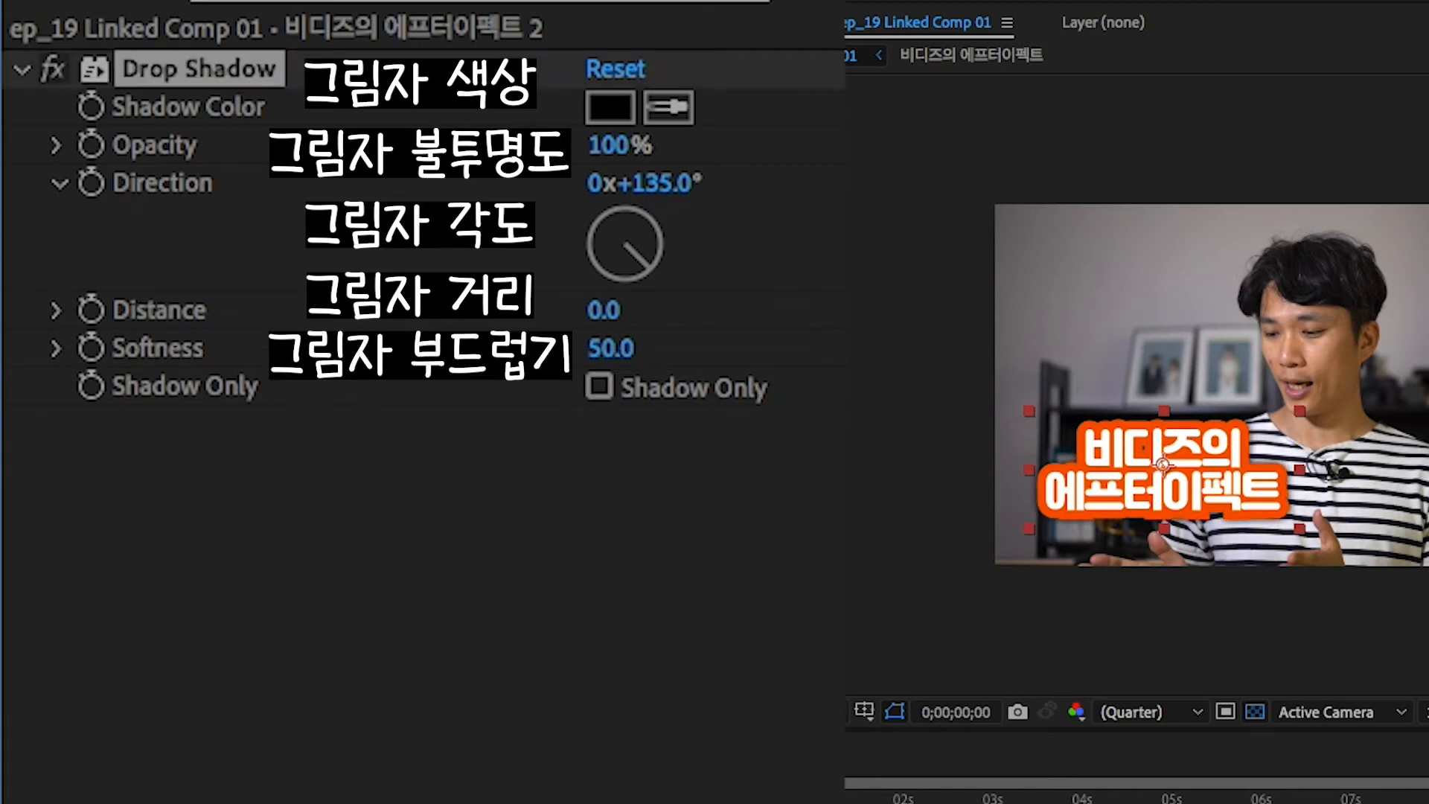
{"action": "left_click_drag", "start_coordinate": [622, 346], "coordinate": [726, 381]}
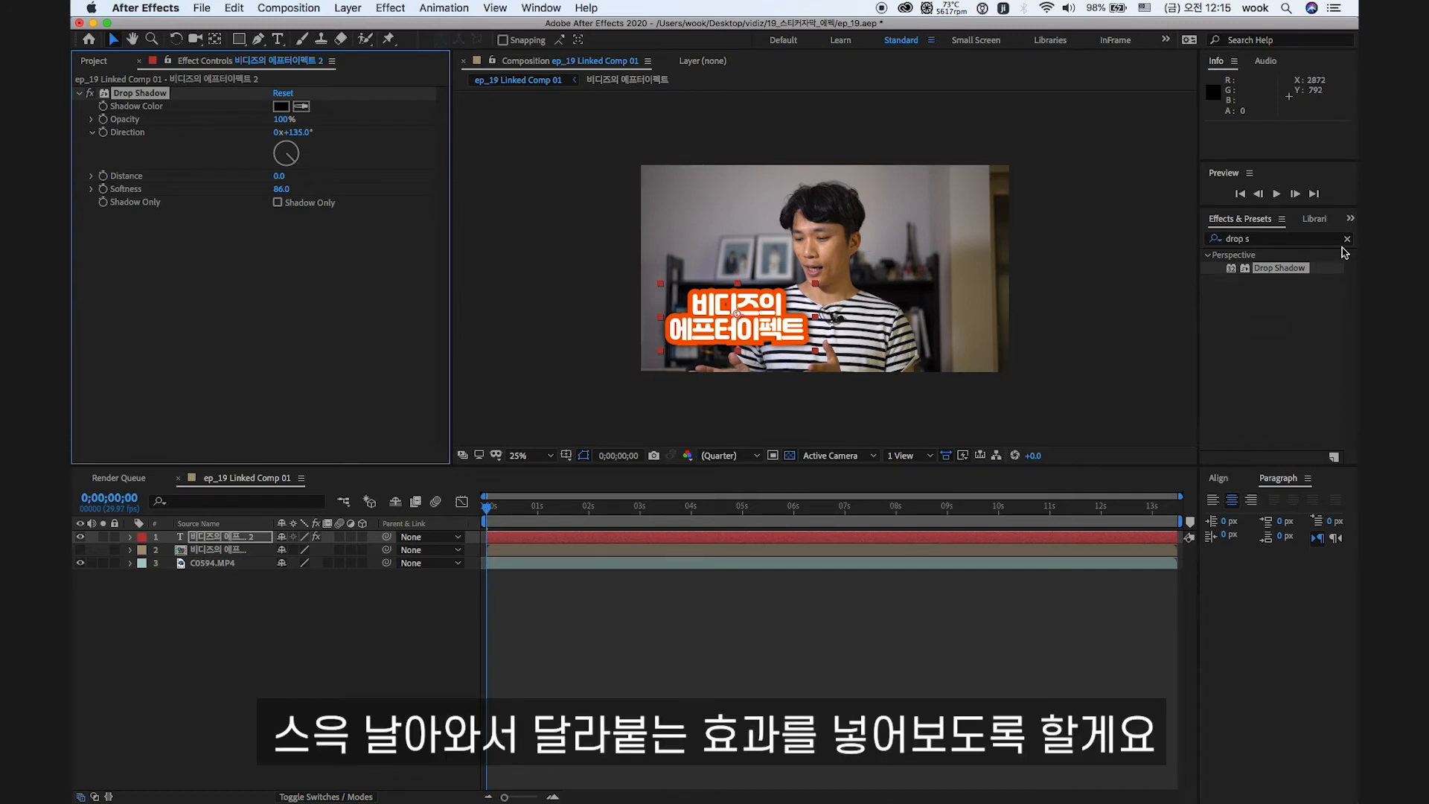
- Search the effects for "cc page" and apply CC Page Turn to the caption's timeline layer
{"action": "left_click", "coordinate": [1347, 239]}
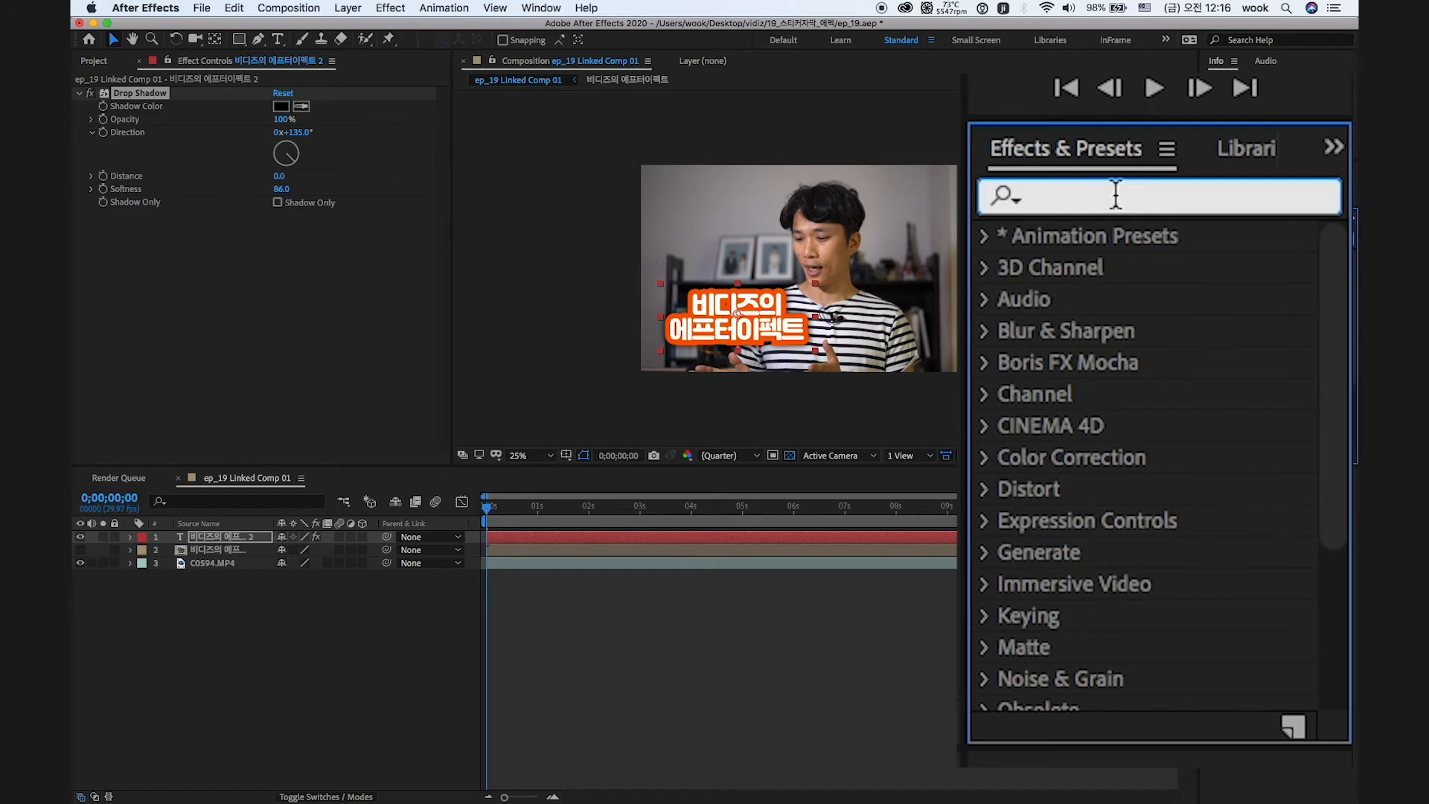
{"action": "type", "text": "cc pag"}
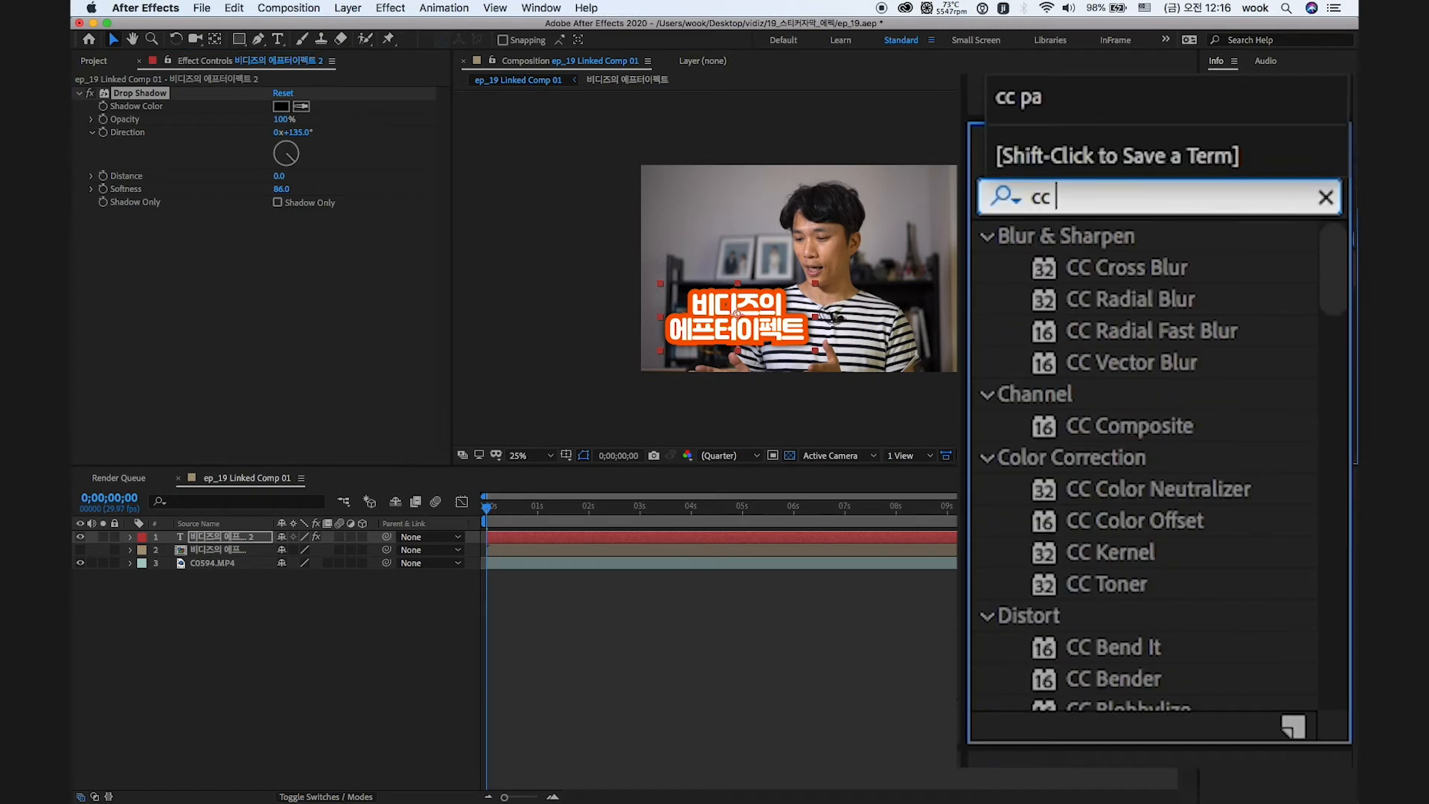
{"action": "type", "text": "e"}
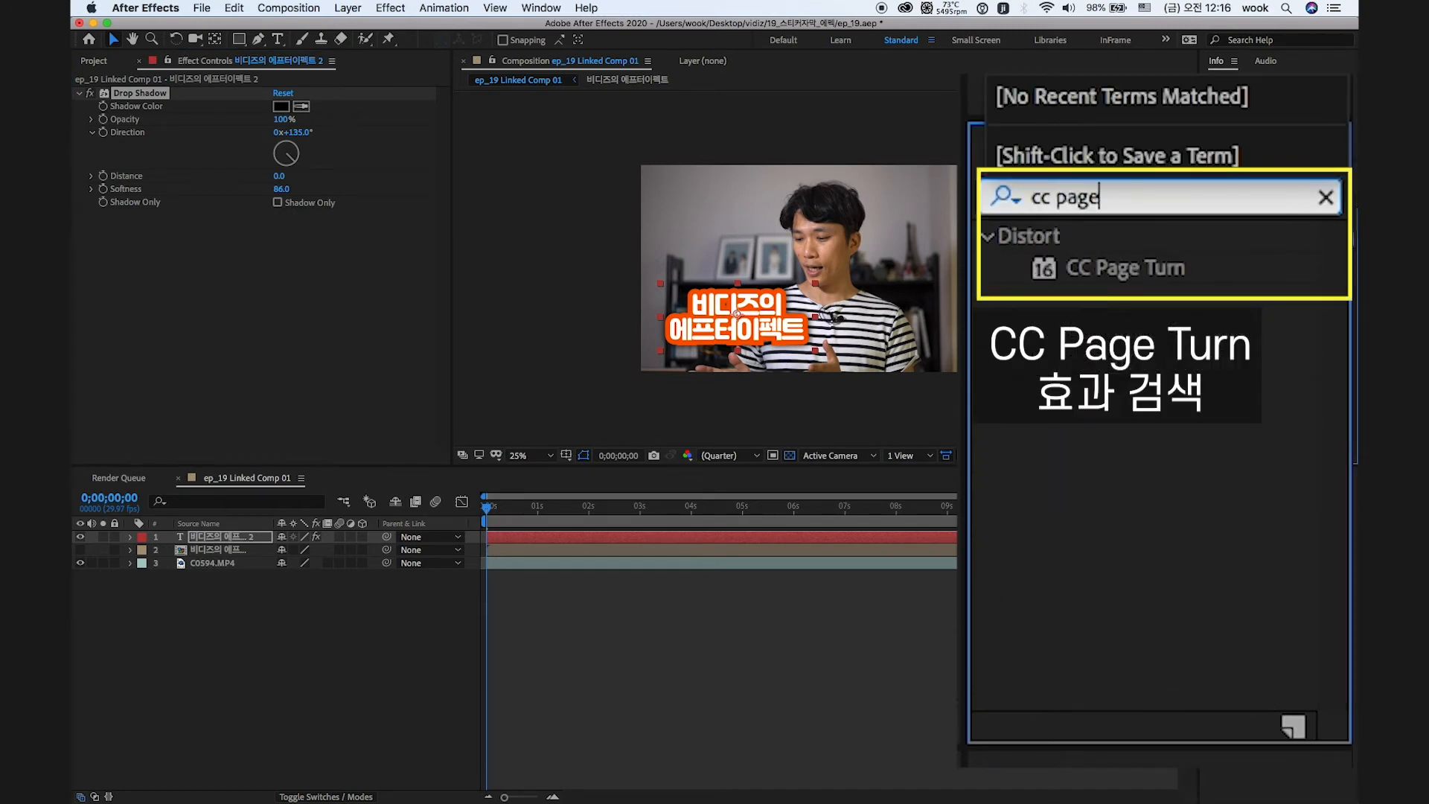
{"action": "left_click", "coordinate": [1122, 282]}
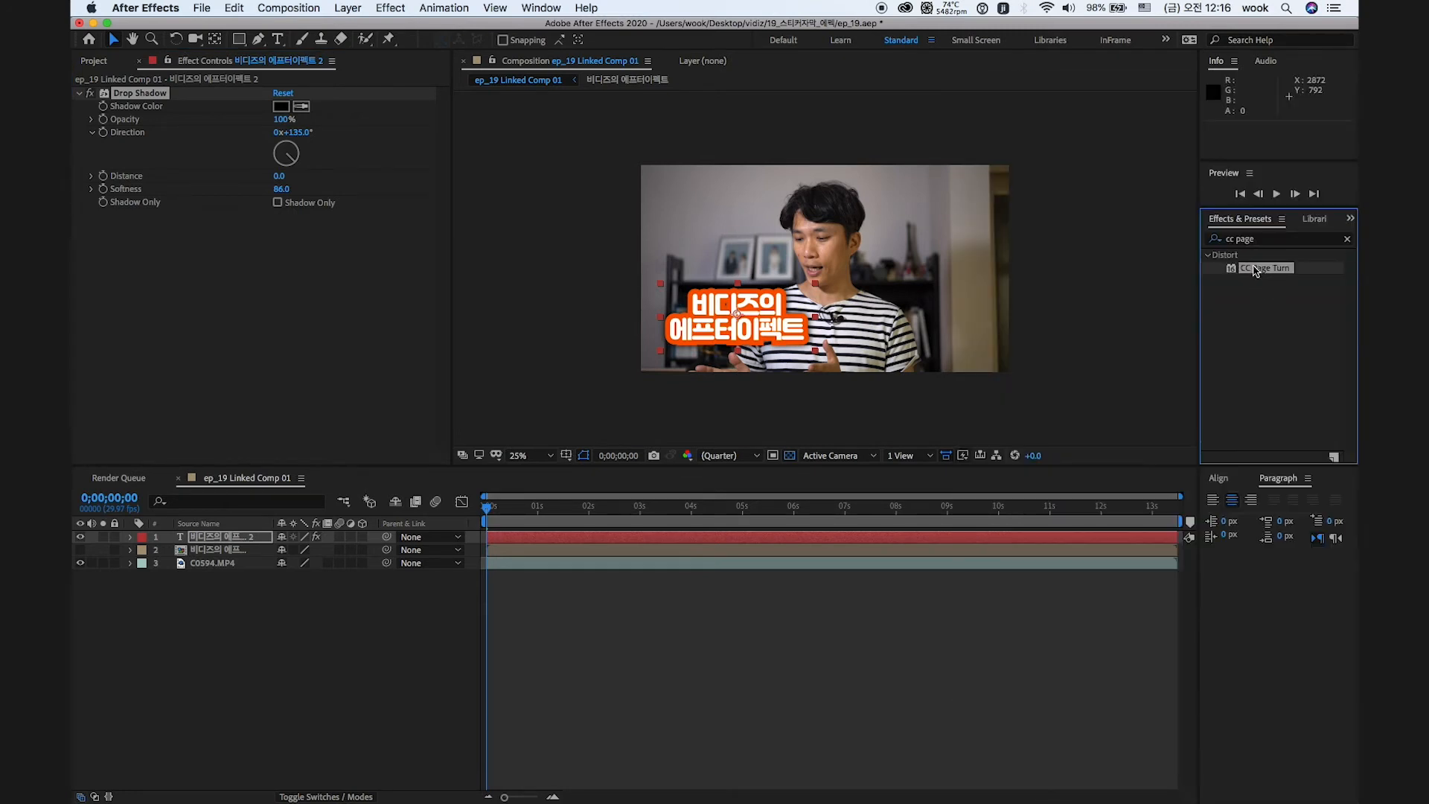
{"action": "left_click_drag", "start_coordinate": [1257, 271], "coordinate": [211, 536]}
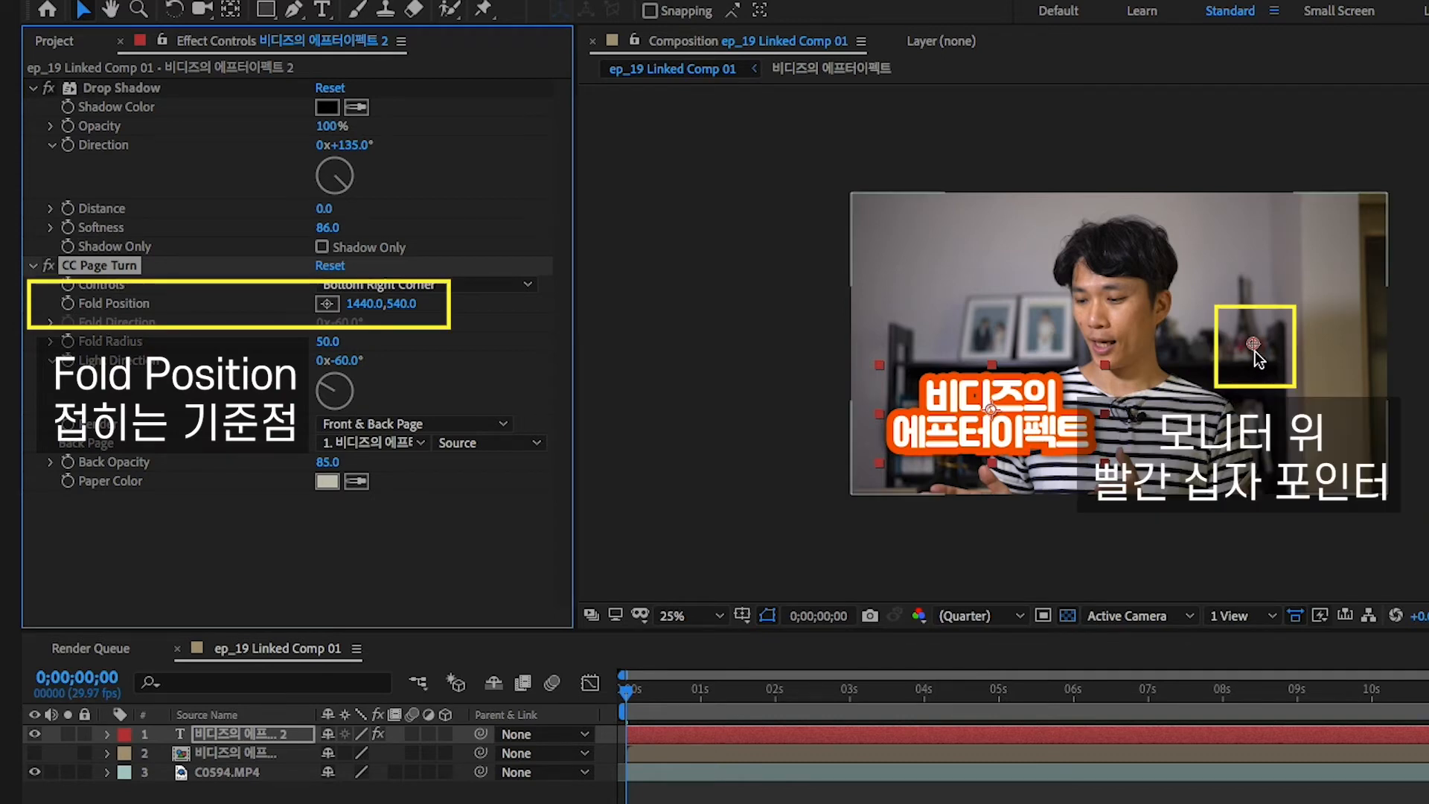
- Set CC Page Turn to fold from the Bottom Left Corner and place its fold point just left of the caption, at about 36, 748
{"action": "left_click_drag", "start_coordinate": [1254, 346], "coordinate": [948, 338]}
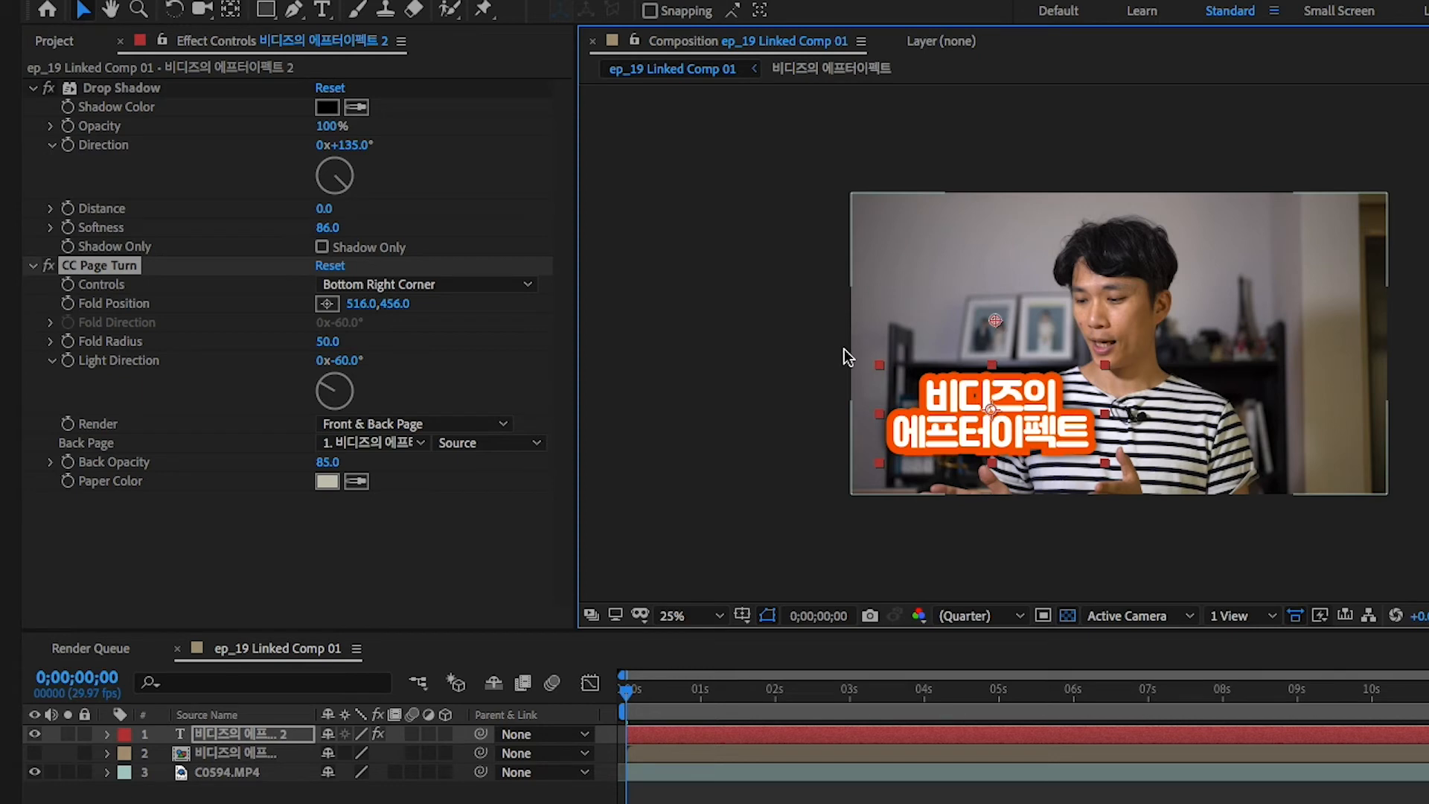
{"action": "left_click", "coordinate": [475, 284]}
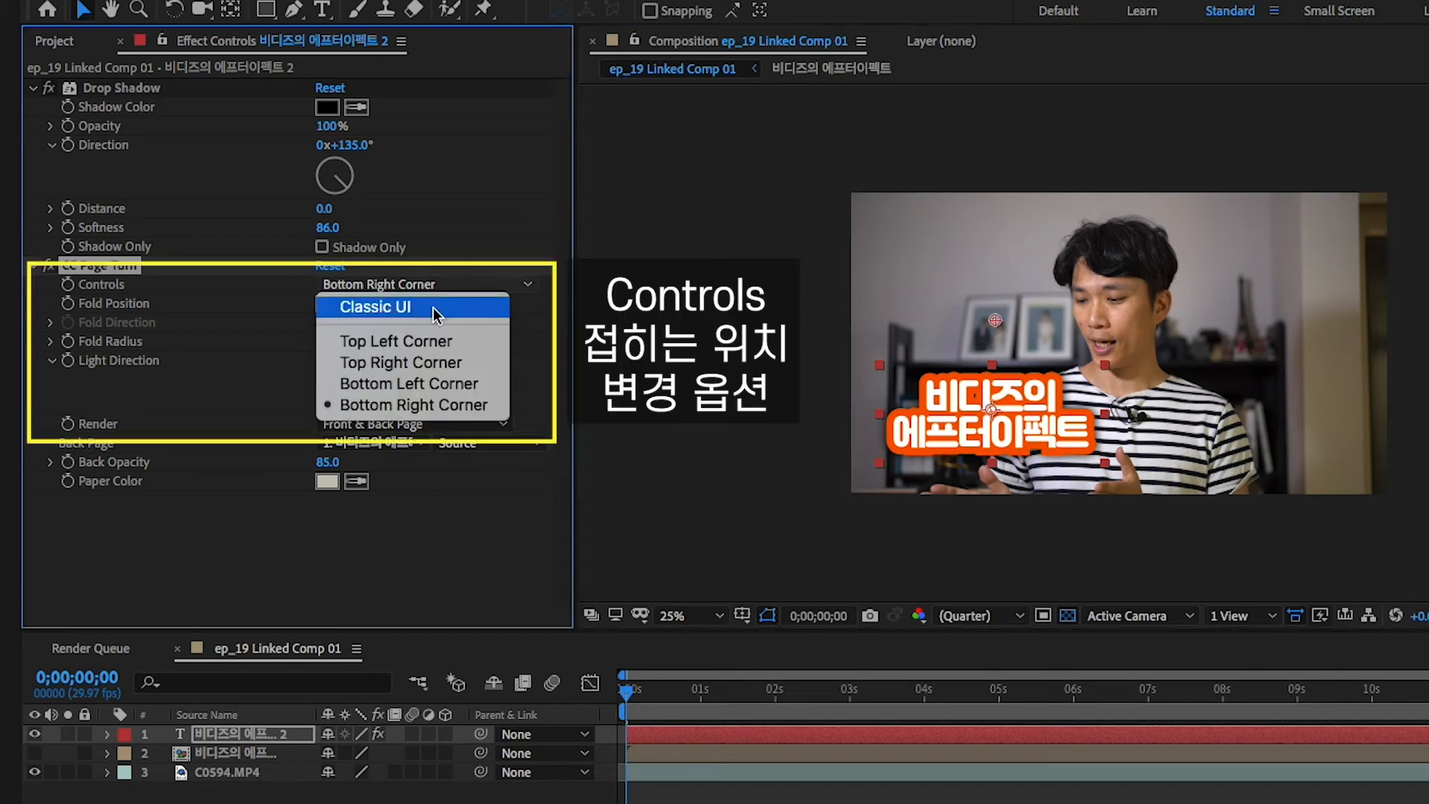
{"action": "left_click", "coordinate": [447, 385]}
{"action": "left_click_drag", "start_coordinate": [997, 321], "coordinate": [842, 395]}
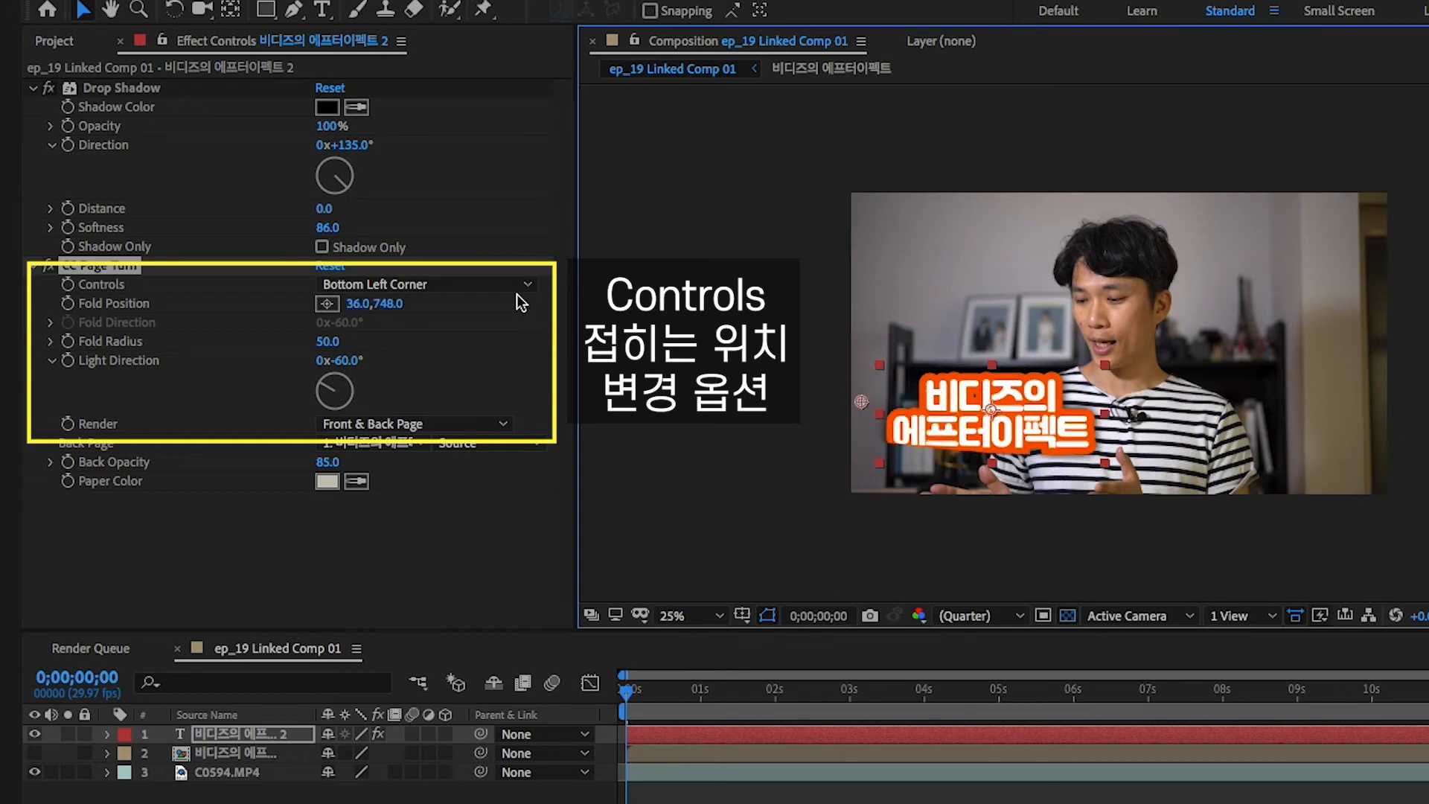
- Set CC Page Turn to fold from the Bottom Right Corner and move its fold point beyond the frame's upper-left corner, to about -352, -80
{"action": "left_click", "coordinate": [500, 284]}
{"action": "left_click", "coordinate": [414, 405]}
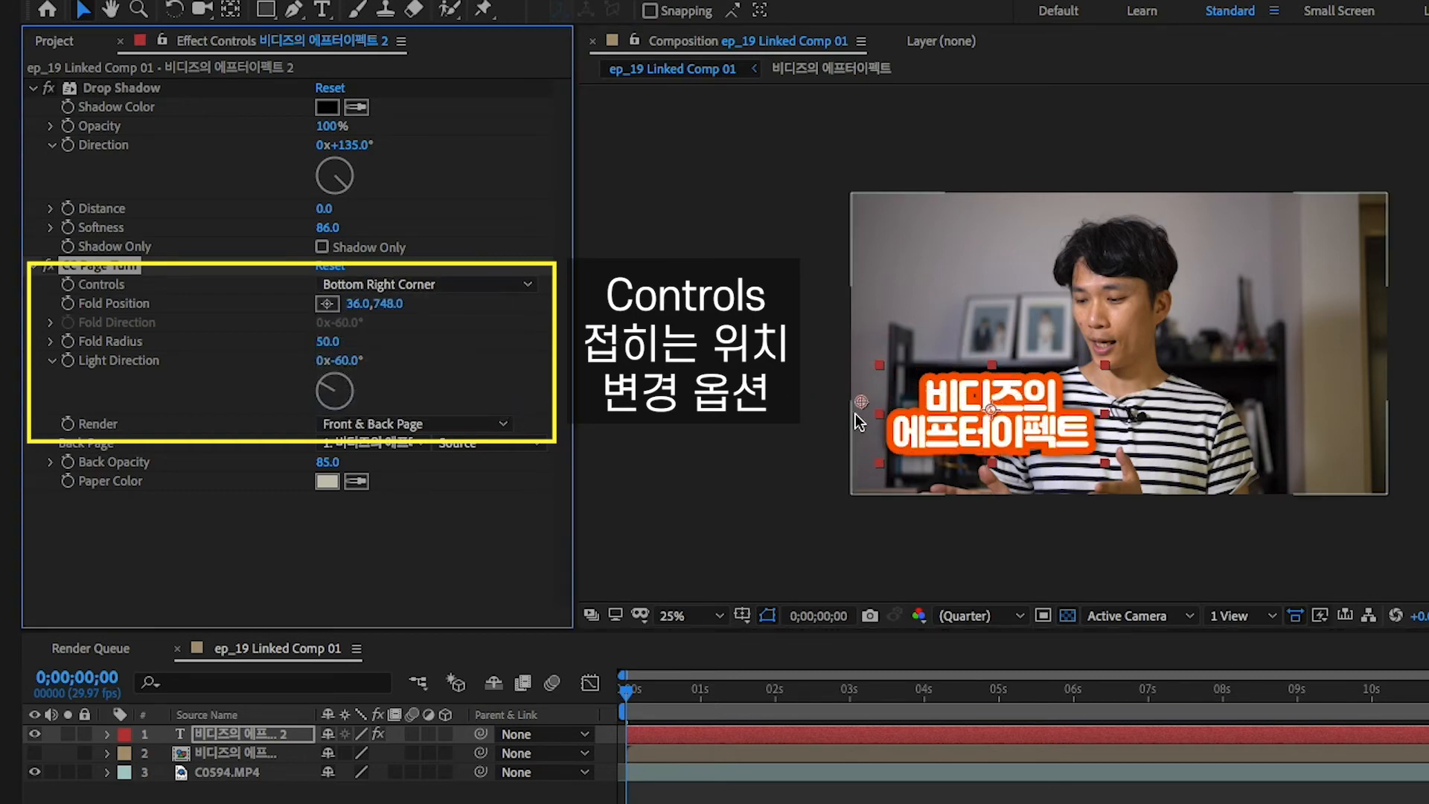
{"action": "left_click_drag", "start_coordinate": [978, 378], "coordinate": [983, 343]}
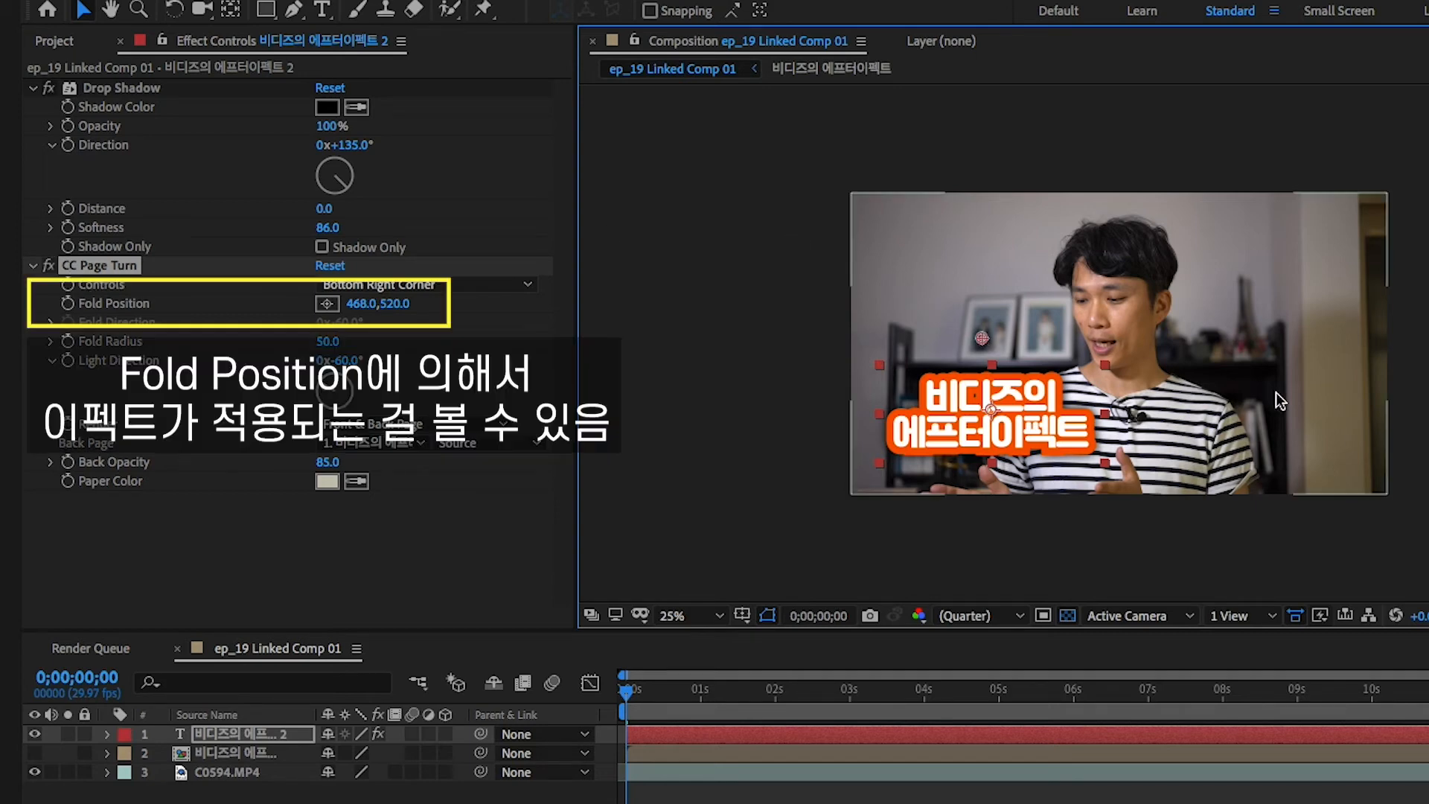
{"action": "left_click_drag", "start_coordinate": [983, 341], "coordinate": [1061, 390]}
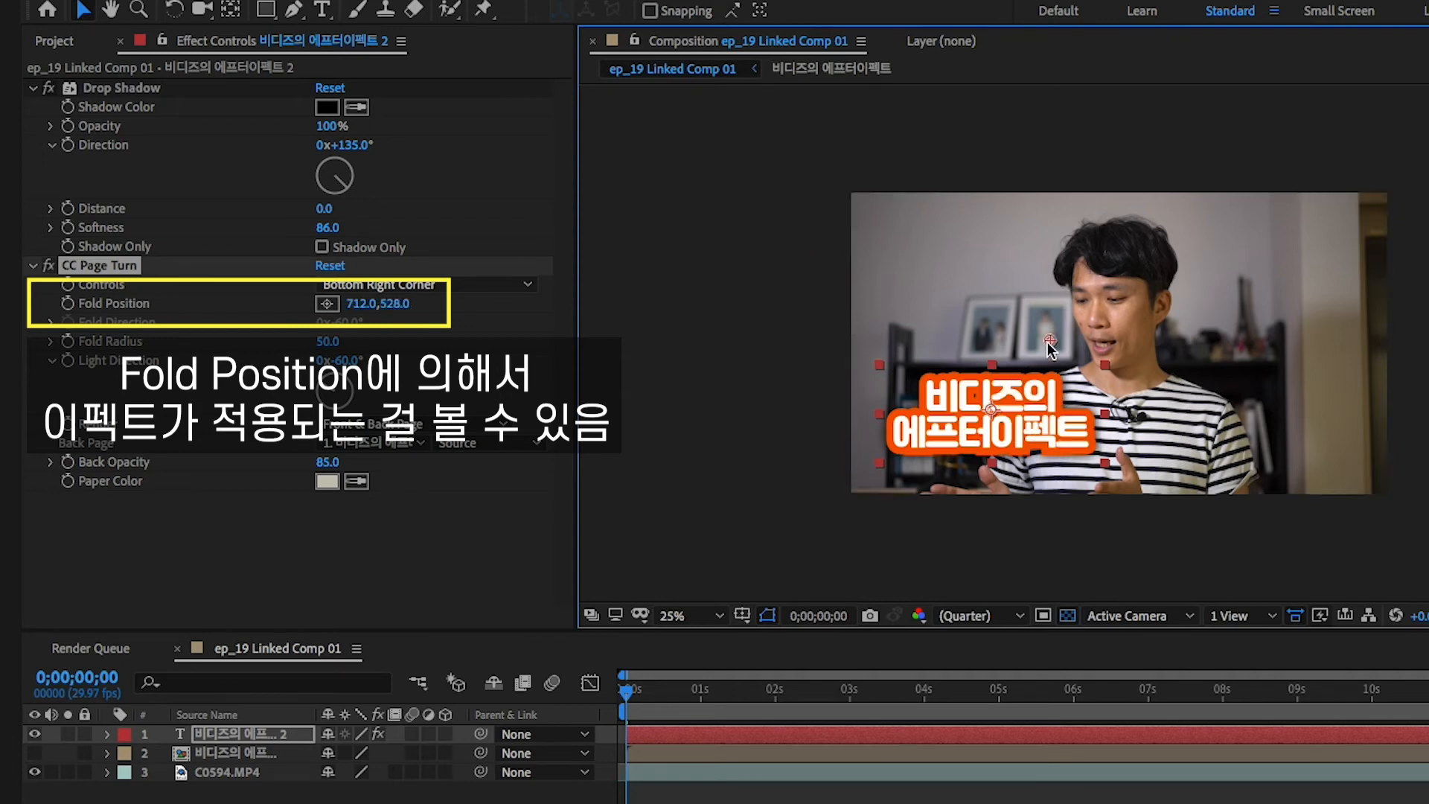
{"action": "left_click_drag", "start_coordinate": [1049, 343], "coordinate": [754, 170]}
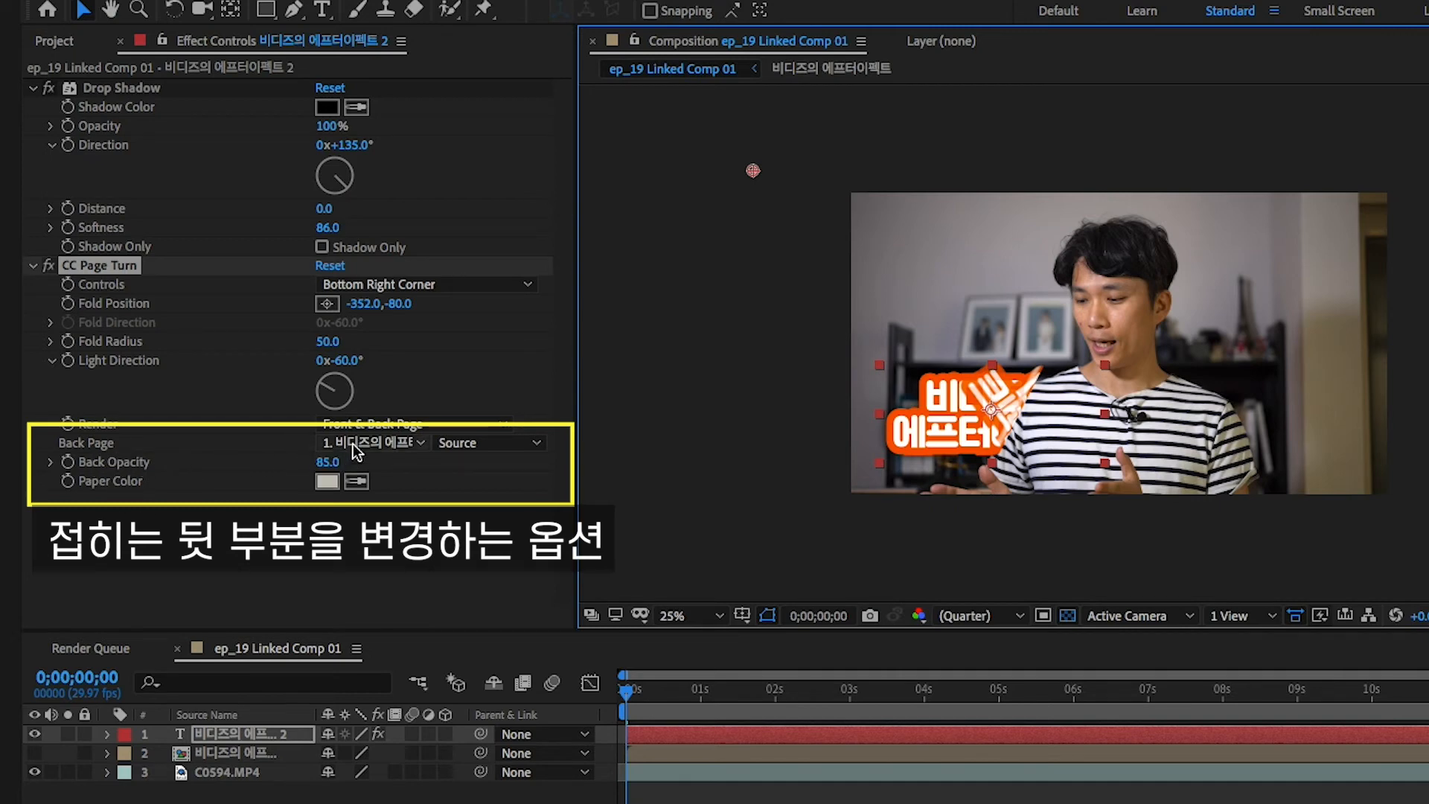
- Set the page turn's back page to None and raise its back opacity to 99
{"action": "left_click", "coordinate": [380, 445]}
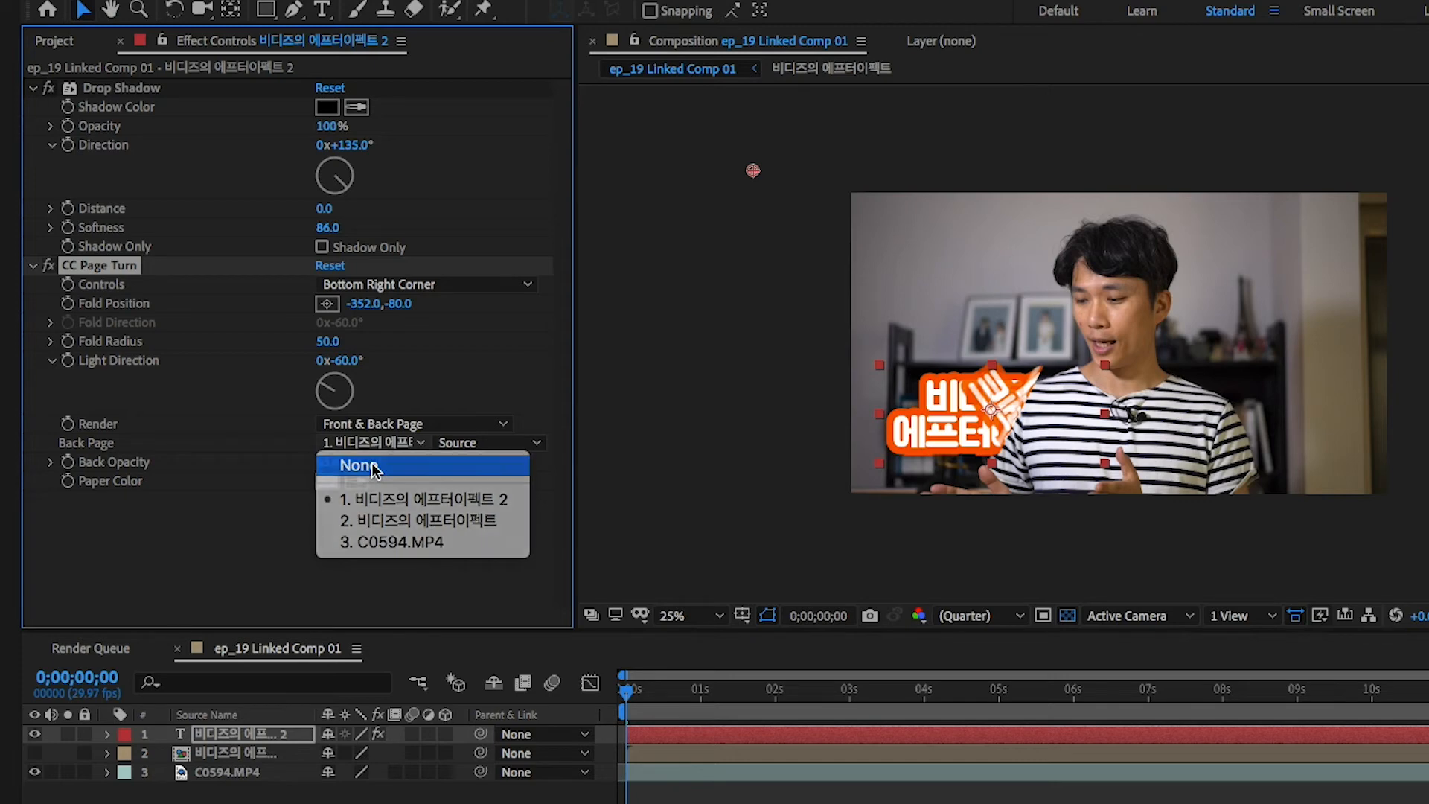
{"action": "left_click", "coordinate": [372, 465]}
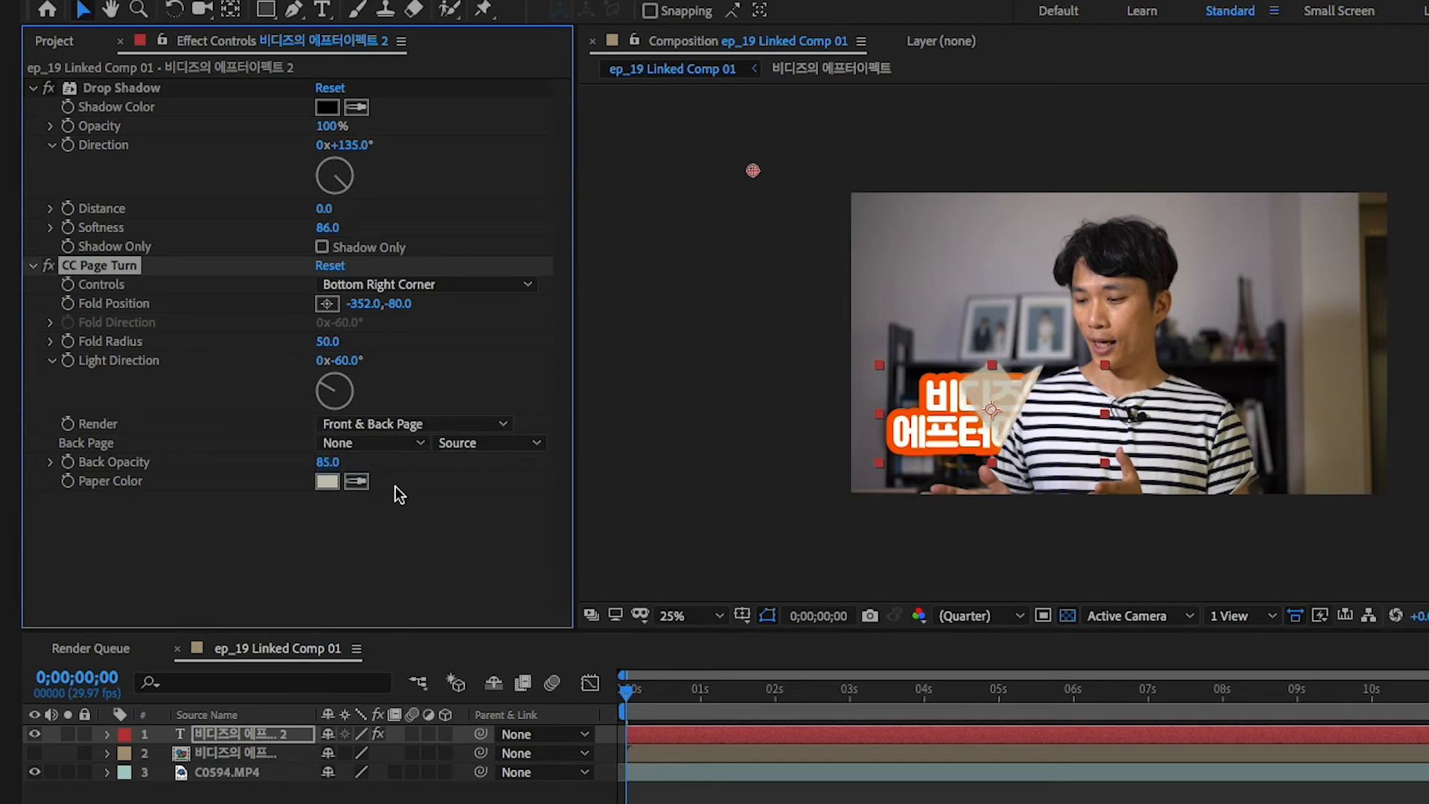
{"action": "left_click_drag", "start_coordinate": [328, 462], "coordinate": [521, 479]}
- Set the paper color to a dark shade of the caption's orange stroke, 742500, and raise the back opacity to 100
{"action": "left_click", "coordinate": [327, 481]}
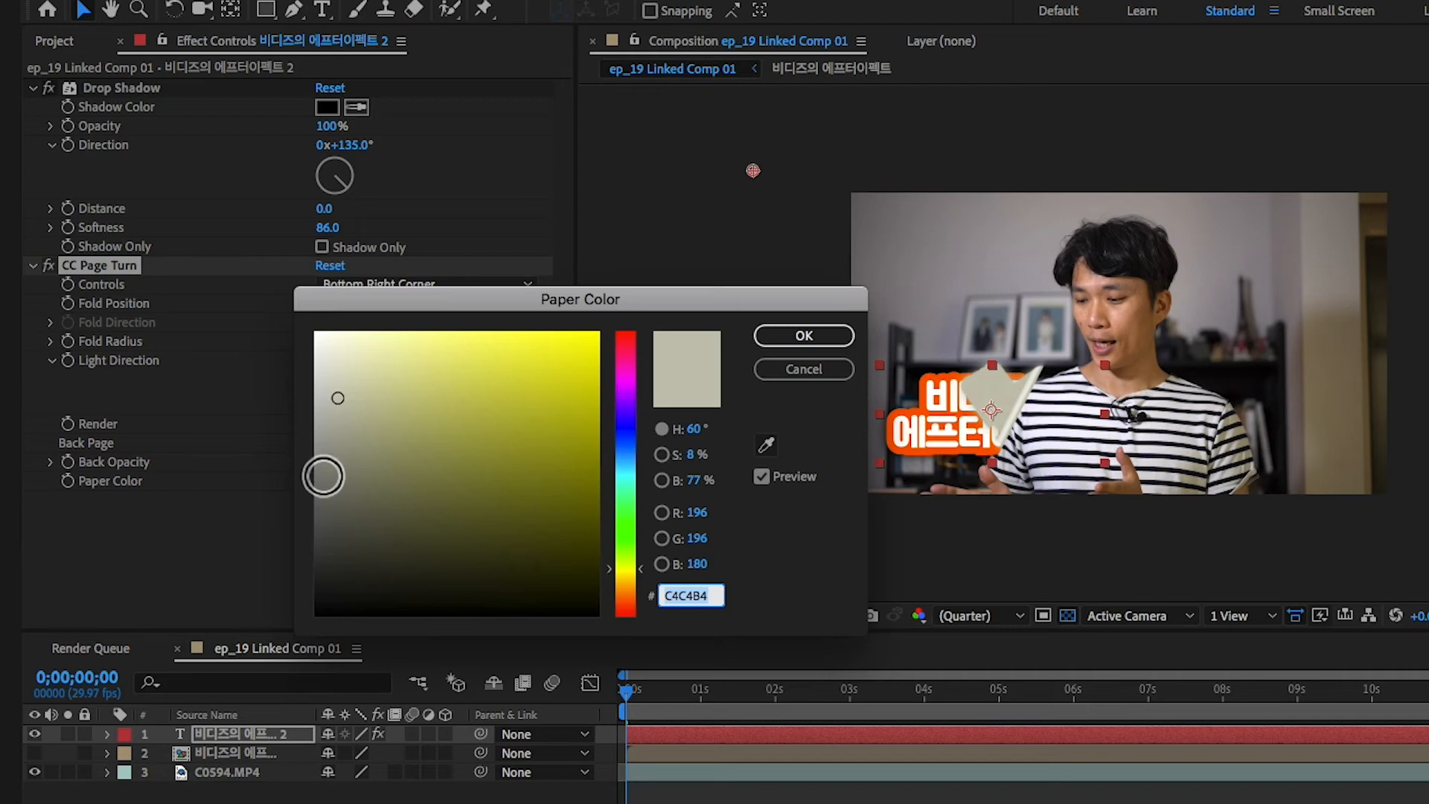
{"action": "left_click", "coordinate": [766, 444]}
{"action": "left_click", "coordinate": [927, 381]}
{"action": "left_click_drag", "start_coordinate": [587, 376], "coordinate": [676, 485]}
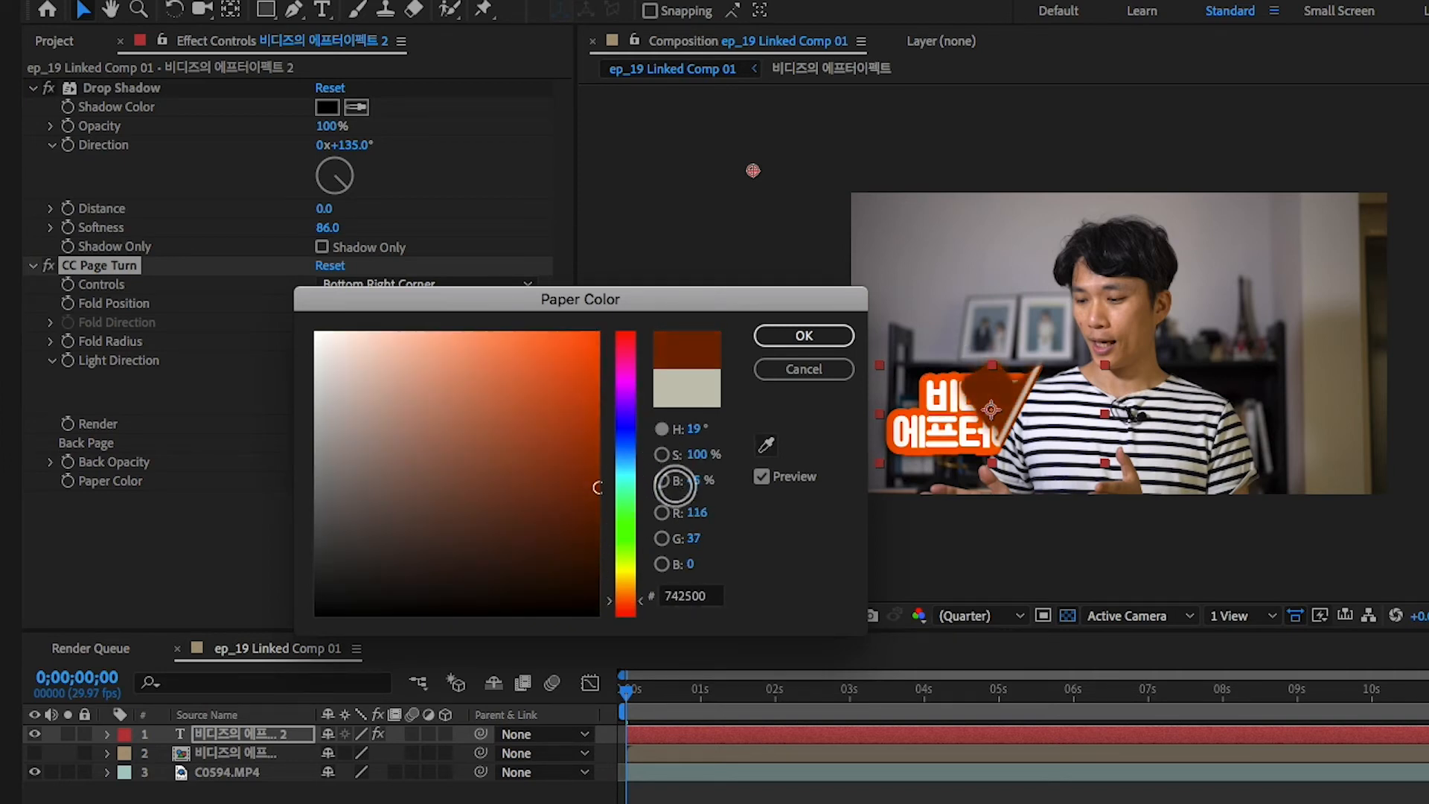
{"action": "left_click", "coordinate": [810, 339]}
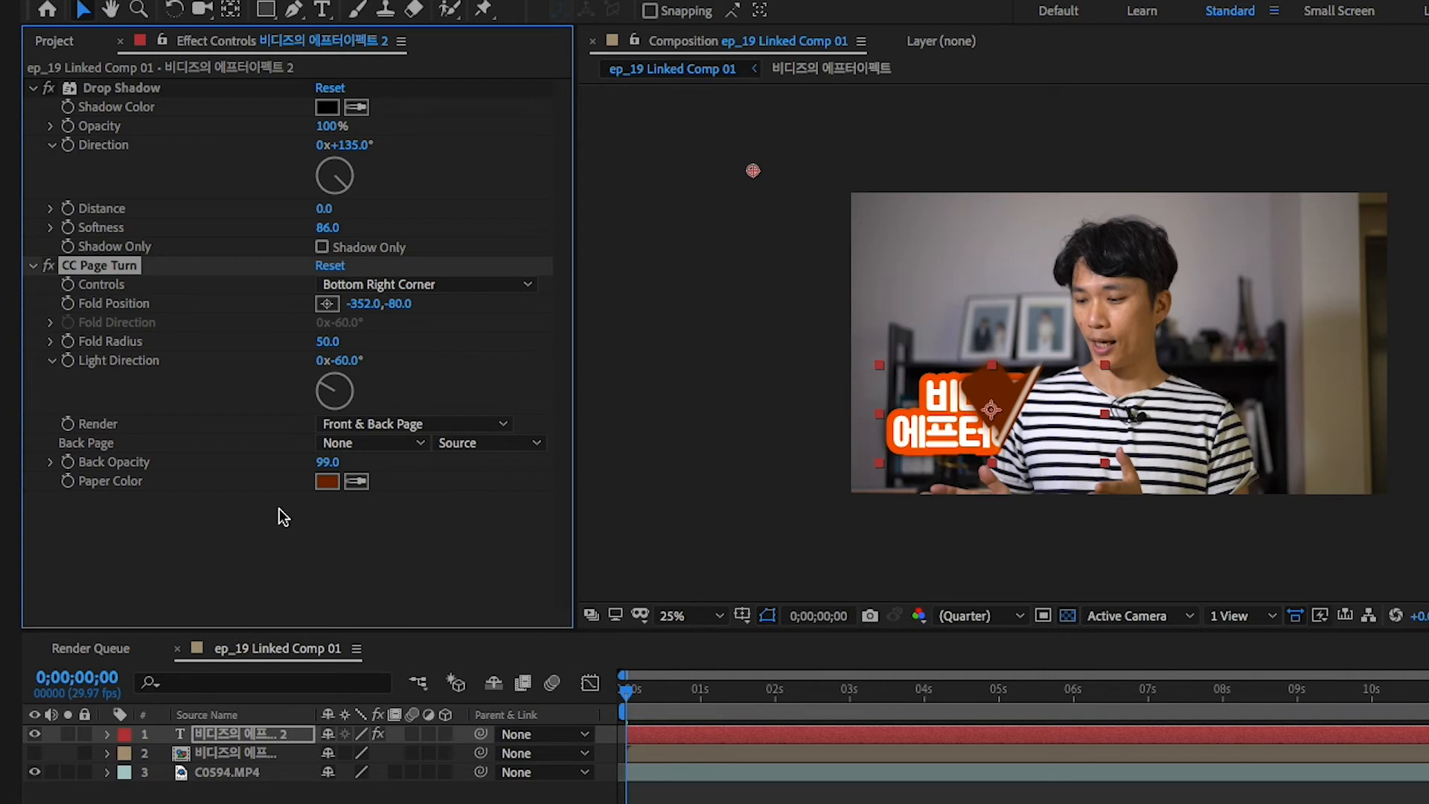
{"action": "left_click", "coordinate": [341, 552]}
{"action": "left_click_drag", "start_coordinate": [346, 459], "coordinate": [476, 492]}
{"action": "left_click", "coordinate": [448, 552]}
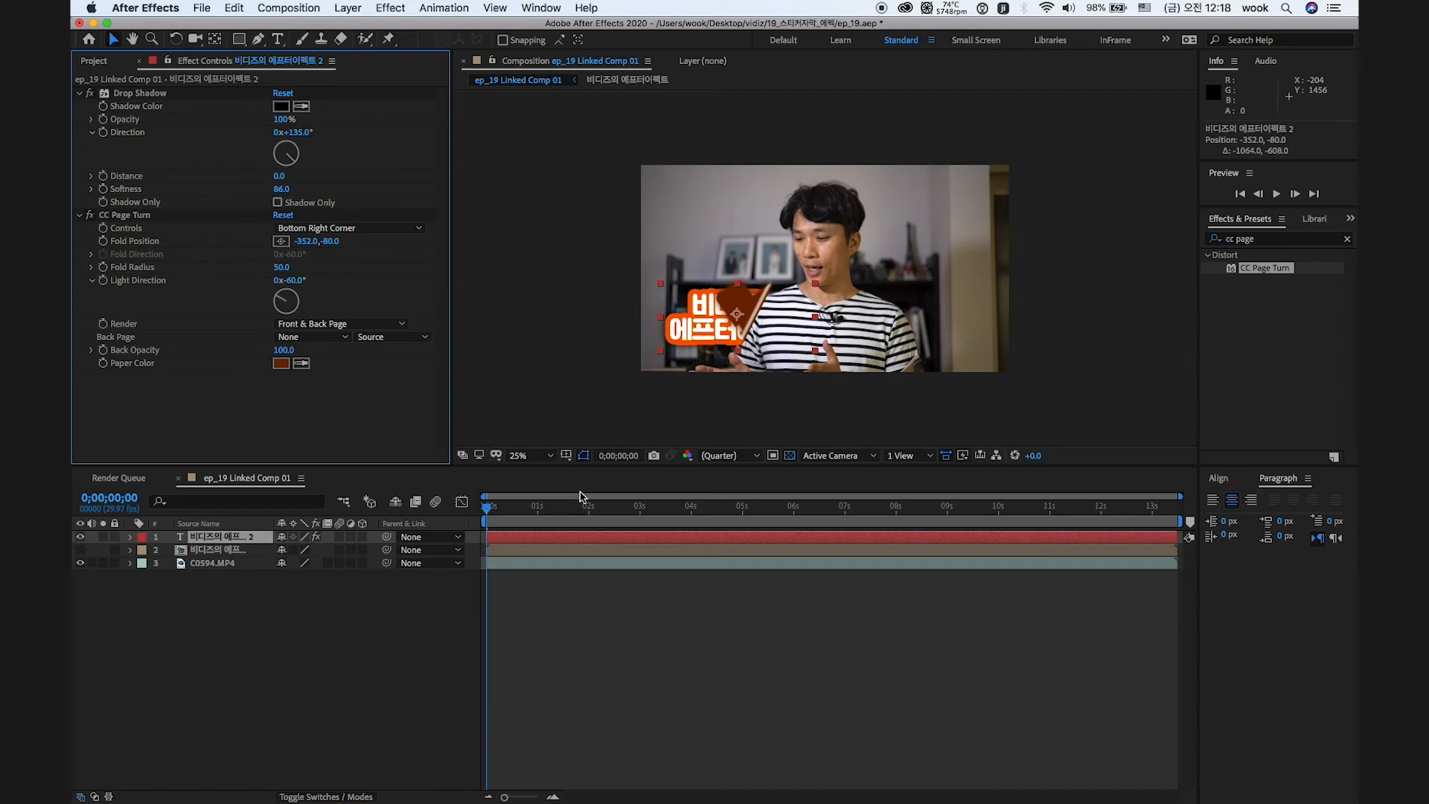
- Start keyframing Fold Position at 0;00;00;00 and expand the caption layer's CC Page Turn properties in the timeline
{"action": "left_click_drag", "start_coordinate": [494, 507], "coordinate": [463, 519]}
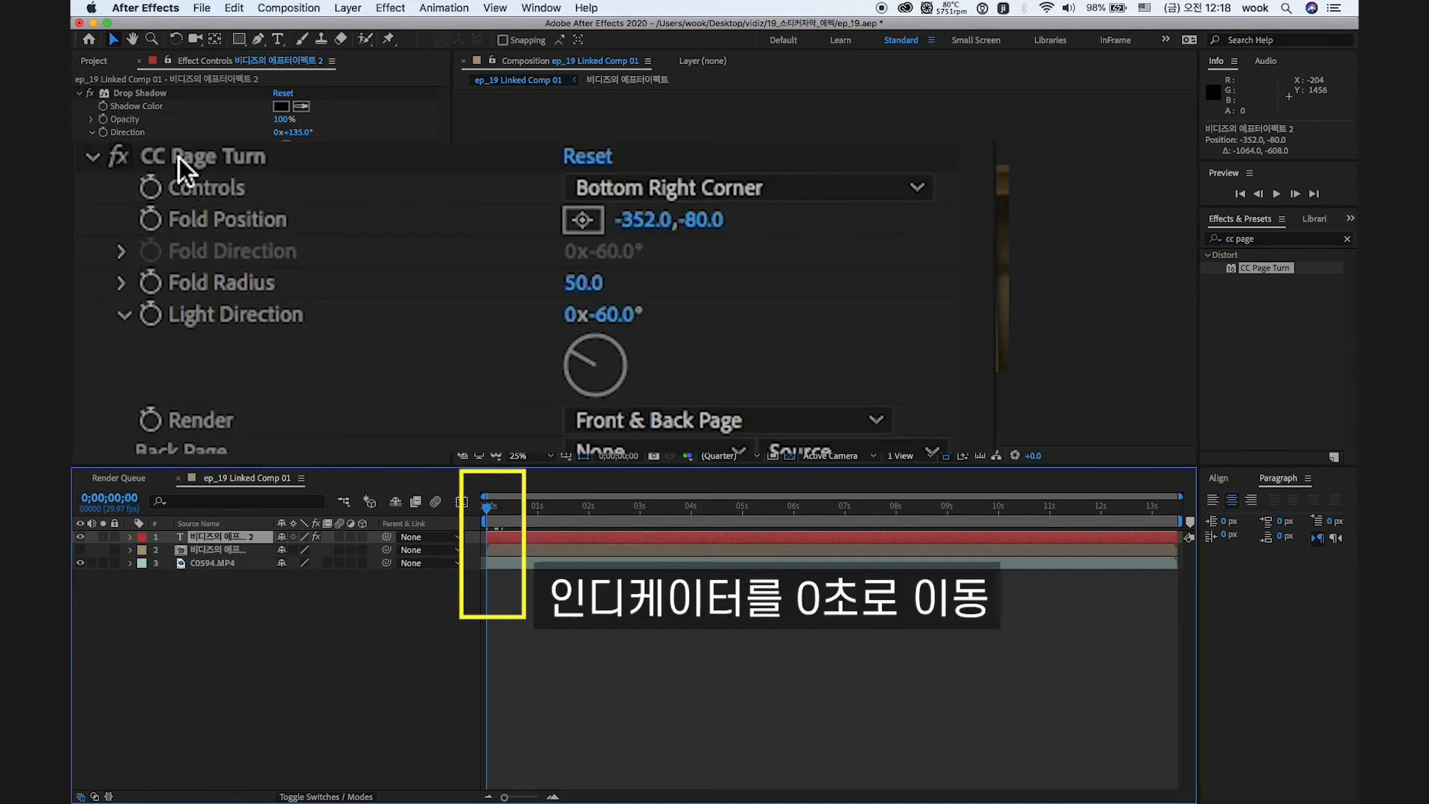
{"action": "left_click", "coordinate": [149, 222]}
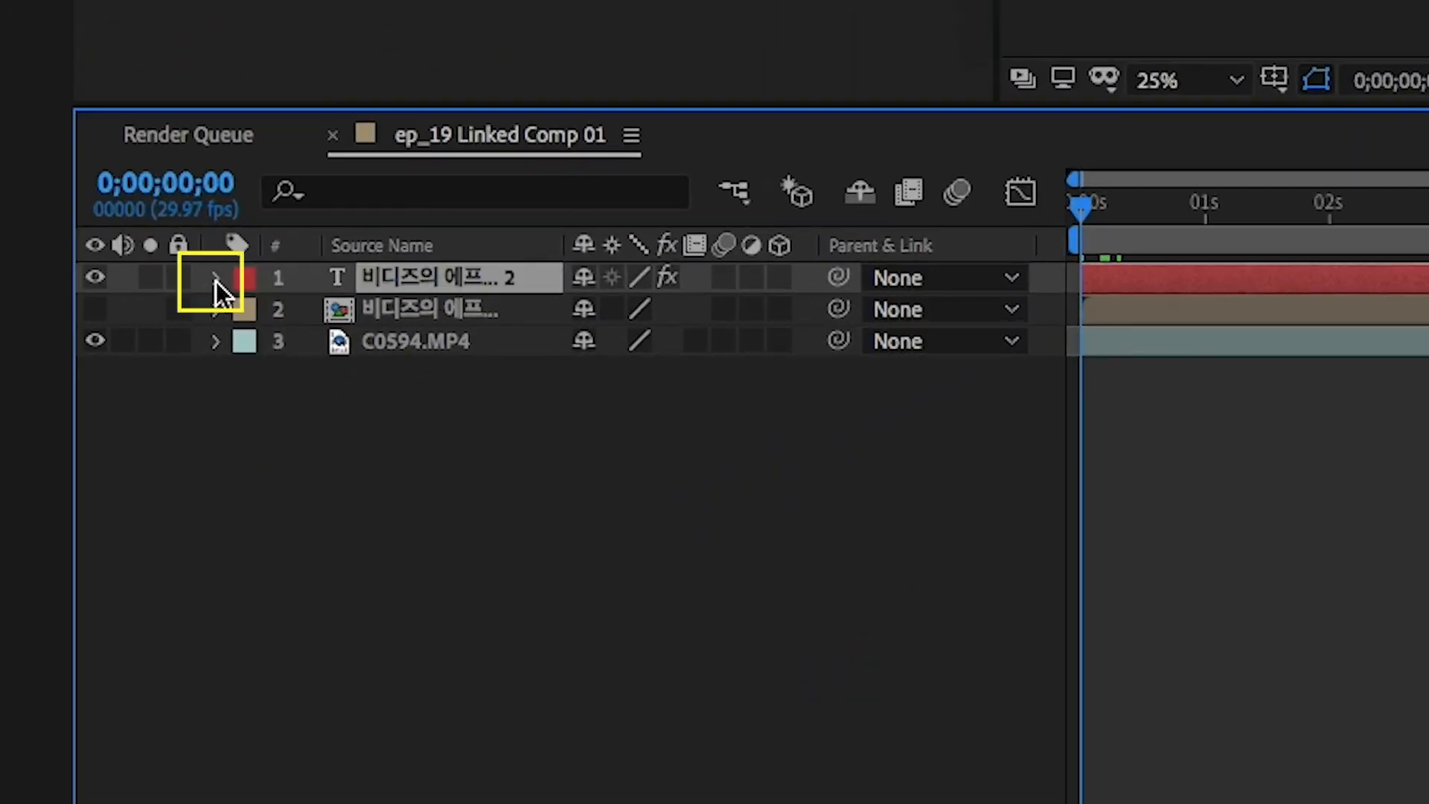
{"action": "left_click", "coordinate": [216, 280]}
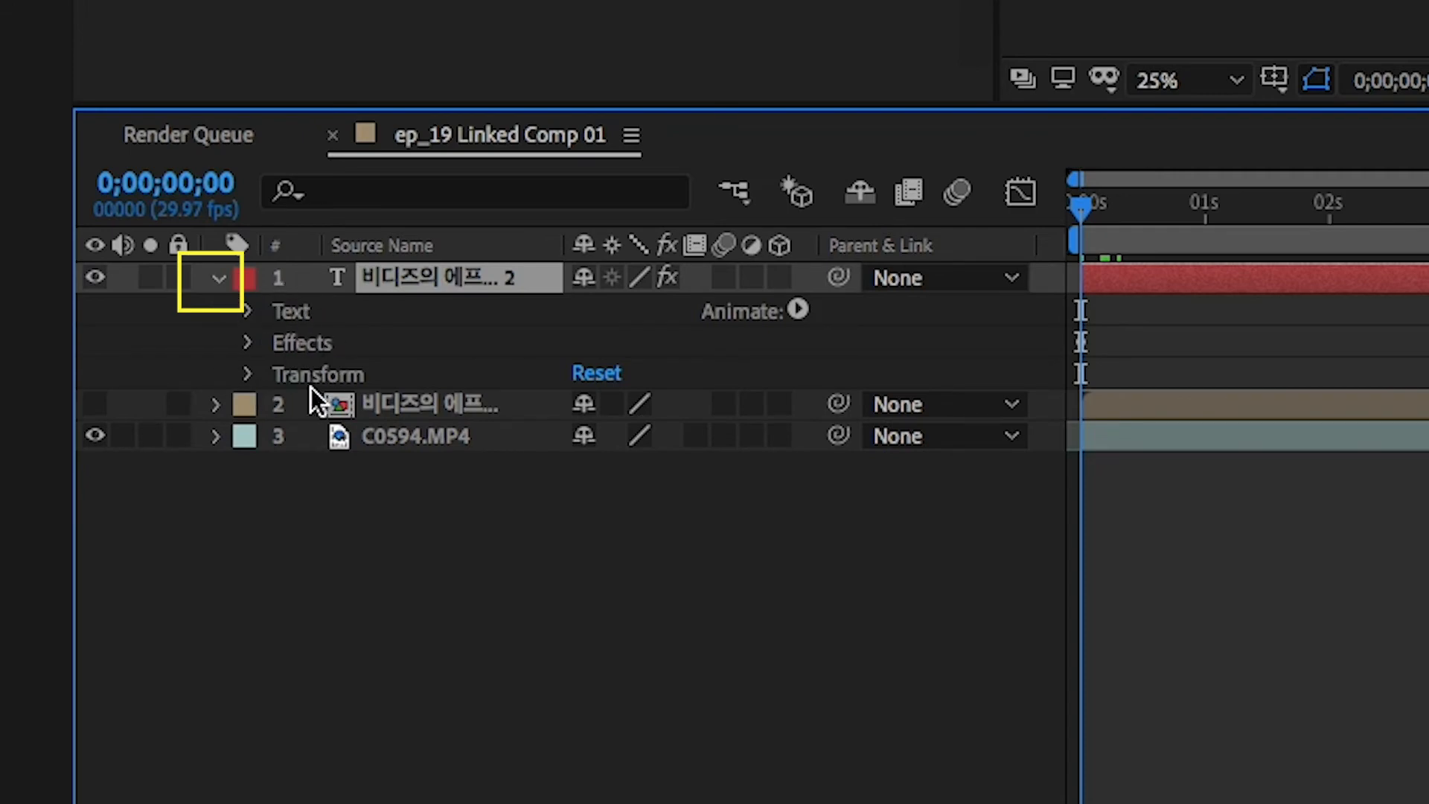
{"action": "left_click", "coordinate": [247, 344]}
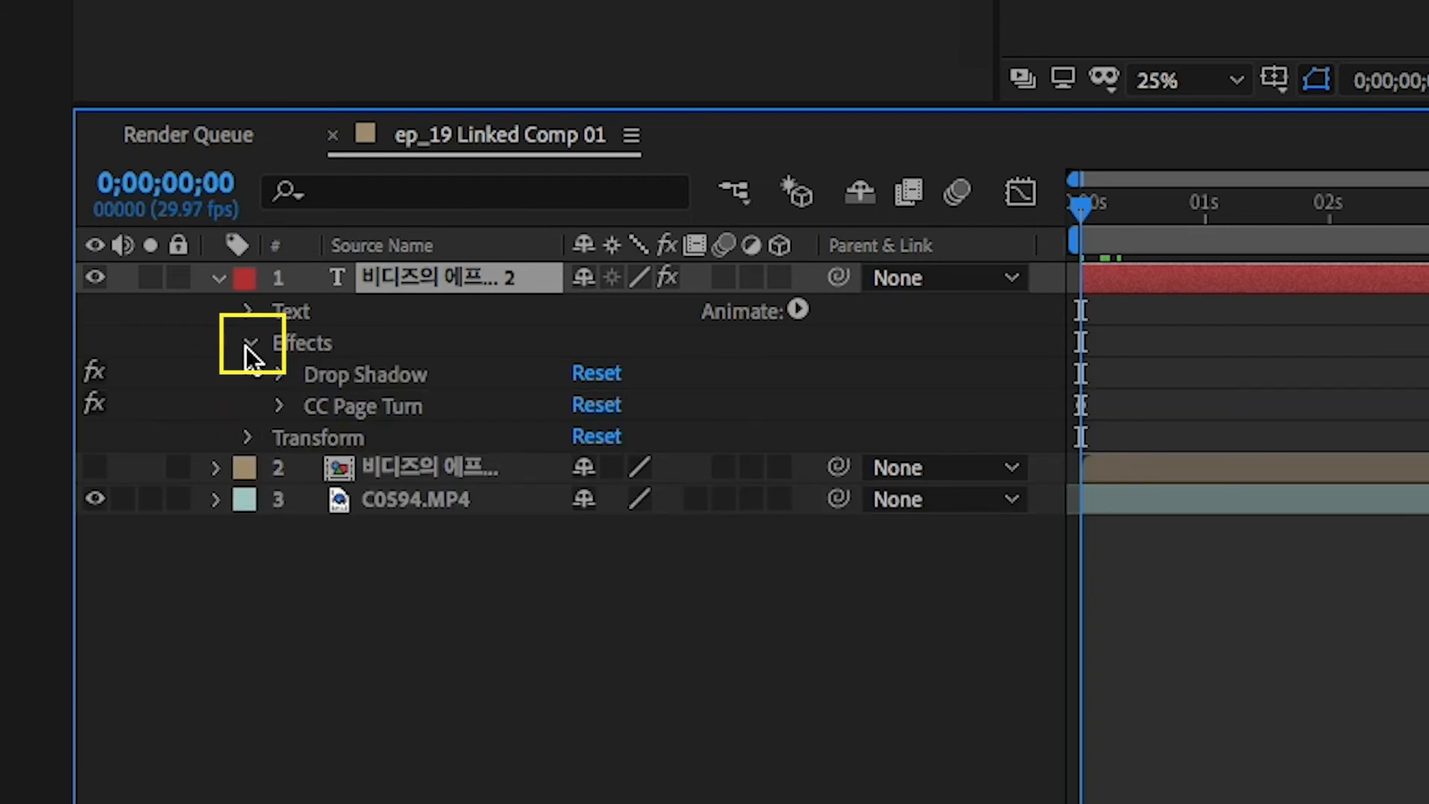
{"action": "left_click", "coordinate": [278, 407]}
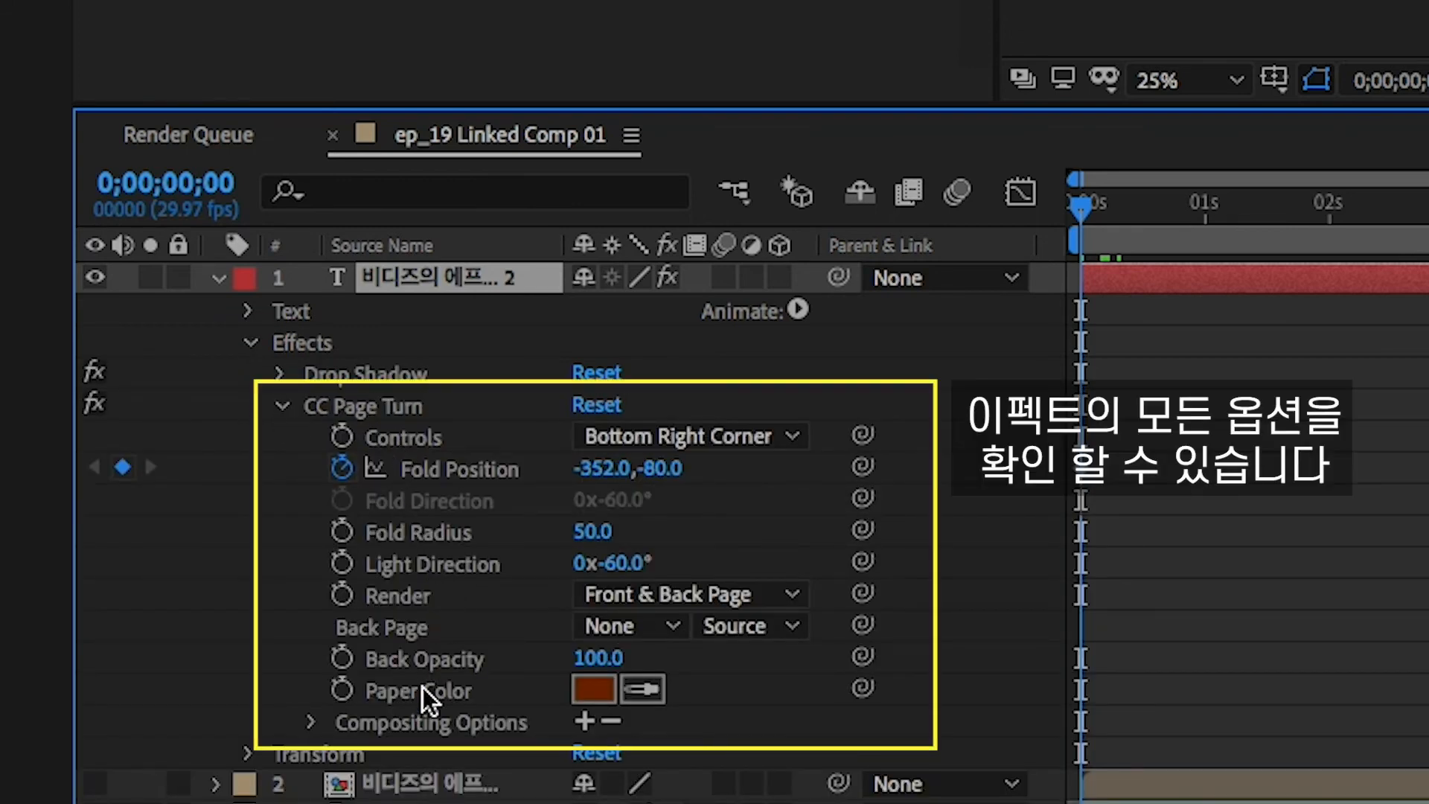
- Show only the caption's keyframed property and, at 0;00;01;00, move the fold point to about 1380, 976 so the caption lies fully unfolded
{"action": "left_click_drag", "start_coordinate": [1081, 210], "coordinate": [1266, 262]}
{"action": "left_click", "coordinate": [1127, 491]}
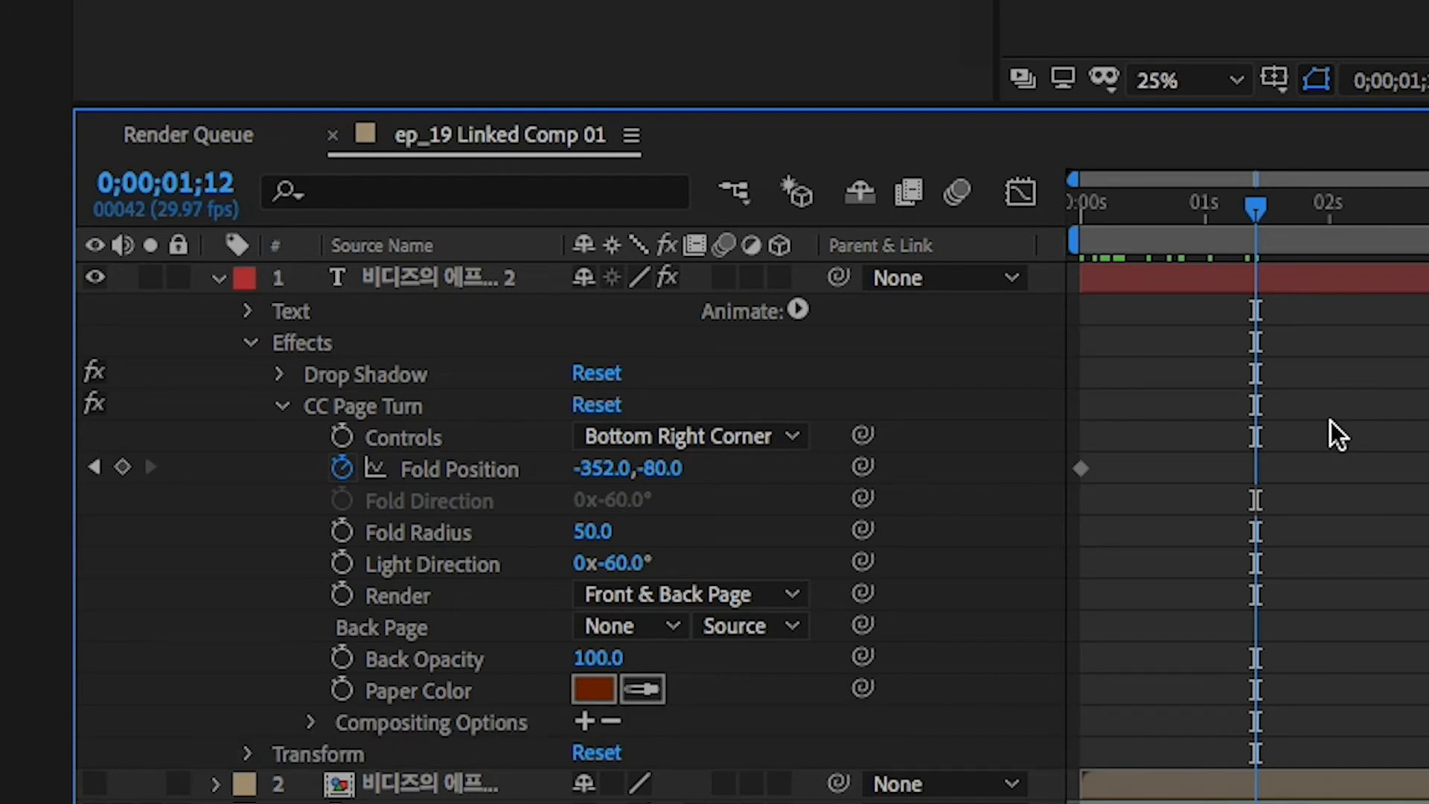
{"action": "key", "text": "u"}
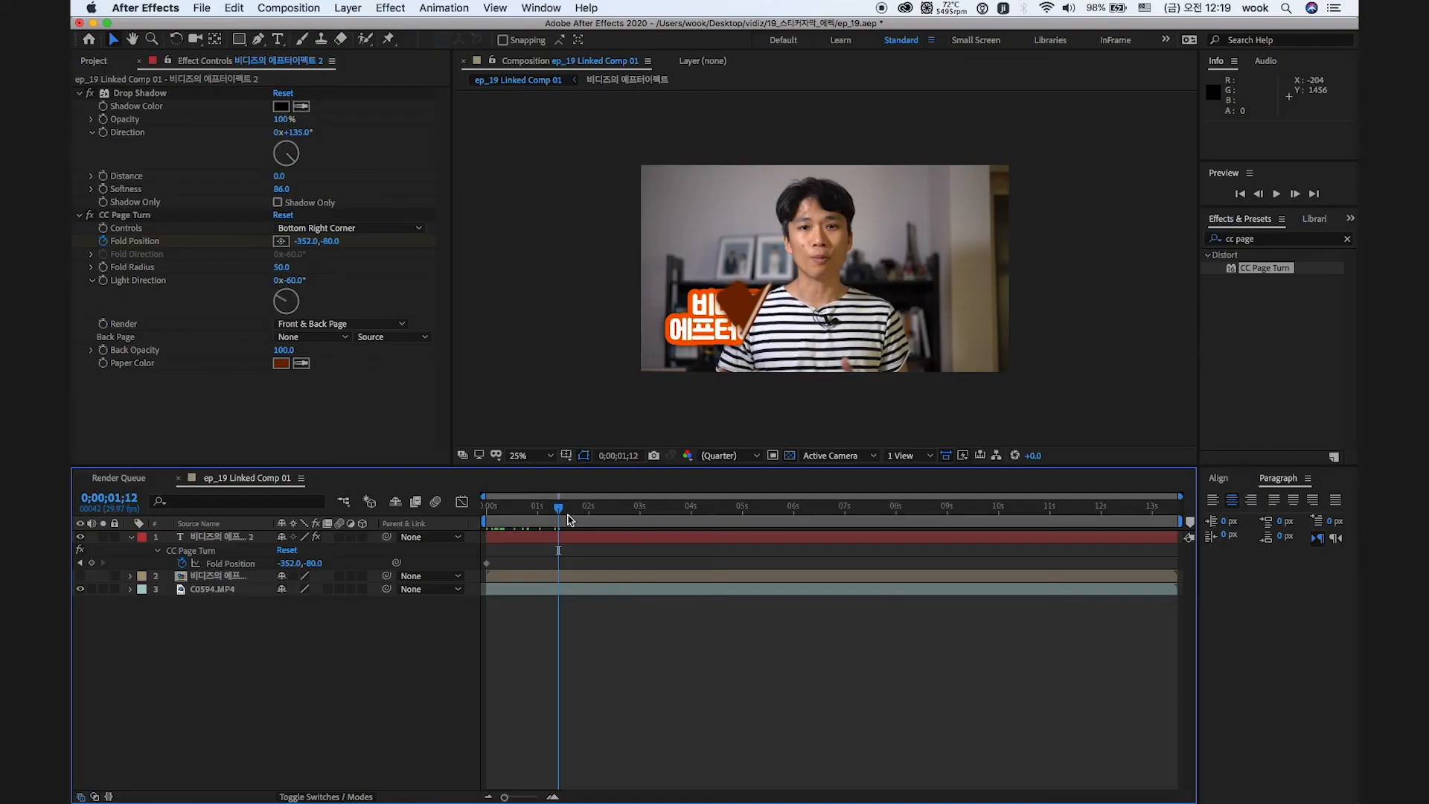
{"action": "left_click_drag", "start_coordinate": [1253, 207], "coordinate": [1156, 226]}
{"action": "left_click_drag", "start_coordinate": [520, 519], "coordinate": [537, 537]}
{"action": "left_click", "coordinate": [216, 537]}
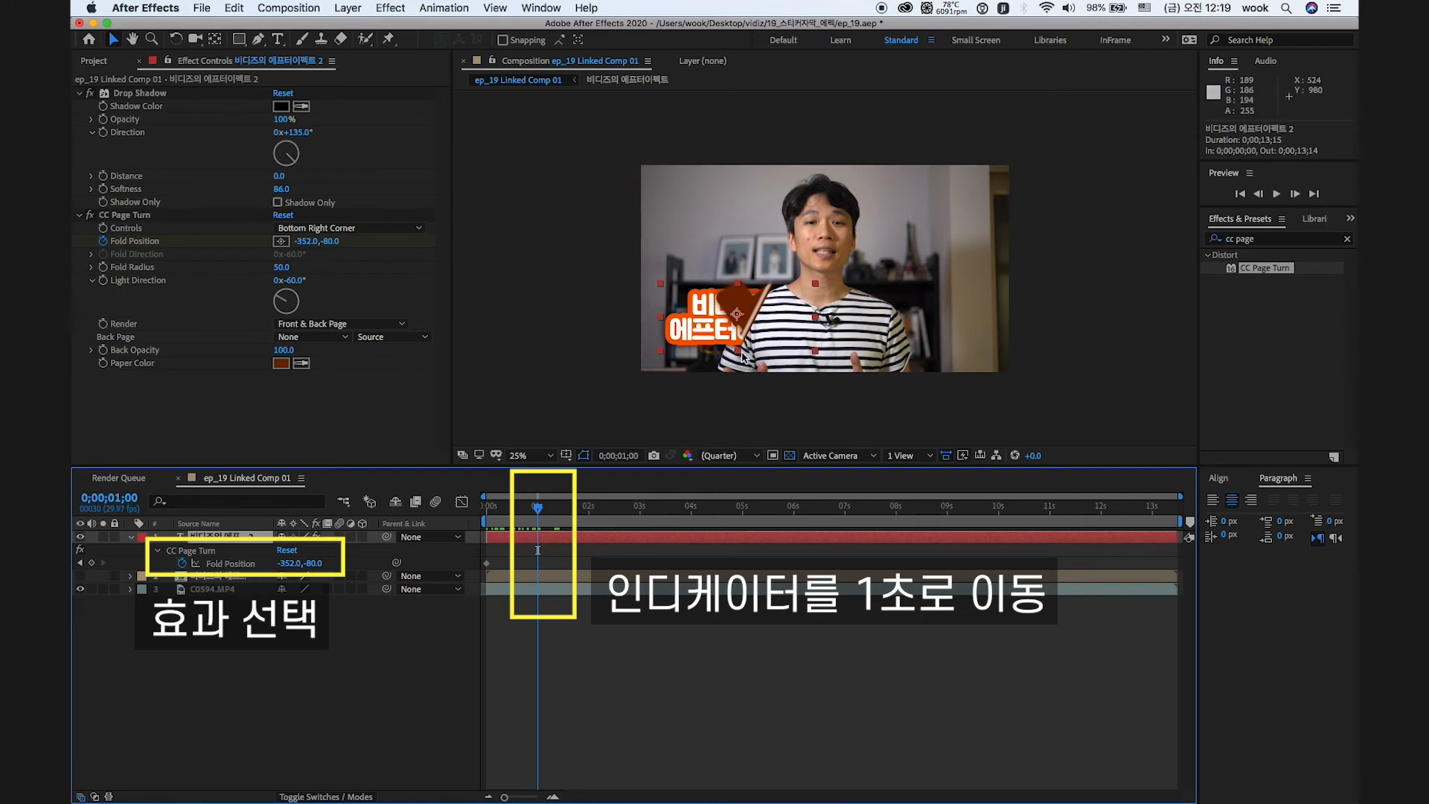
{"action": "left_click", "coordinate": [191, 552]}
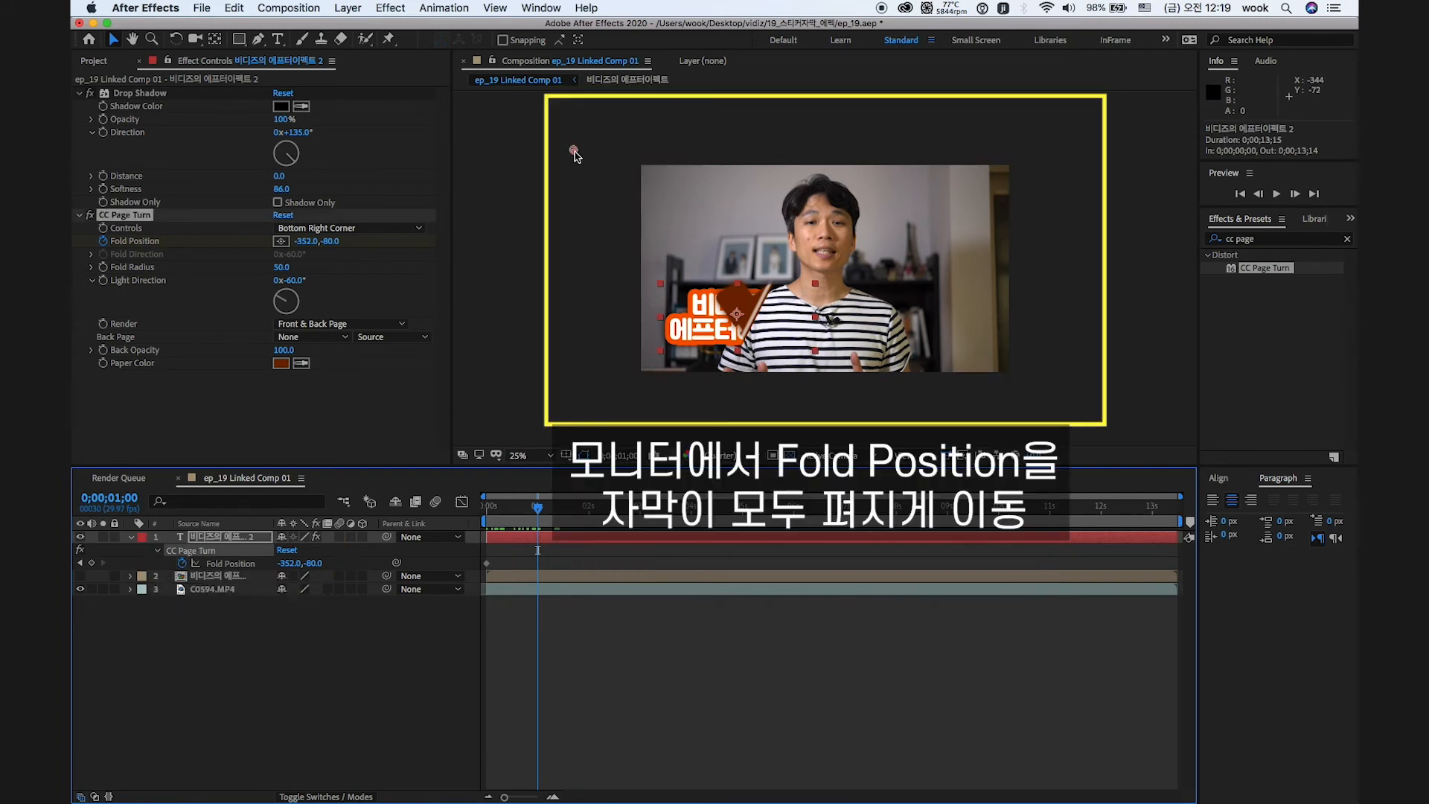
{"action": "left_click_drag", "start_coordinate": [574, 150], "coordinate": [905, 359]}
- At 0;00;00;00, move the fold point to about -1600, -700 so the caption is completely hidden, and scrub through the animation
{"action": "left_click_drag", "start_coordinate": [533, 515], "coordinate": [486, 515]}
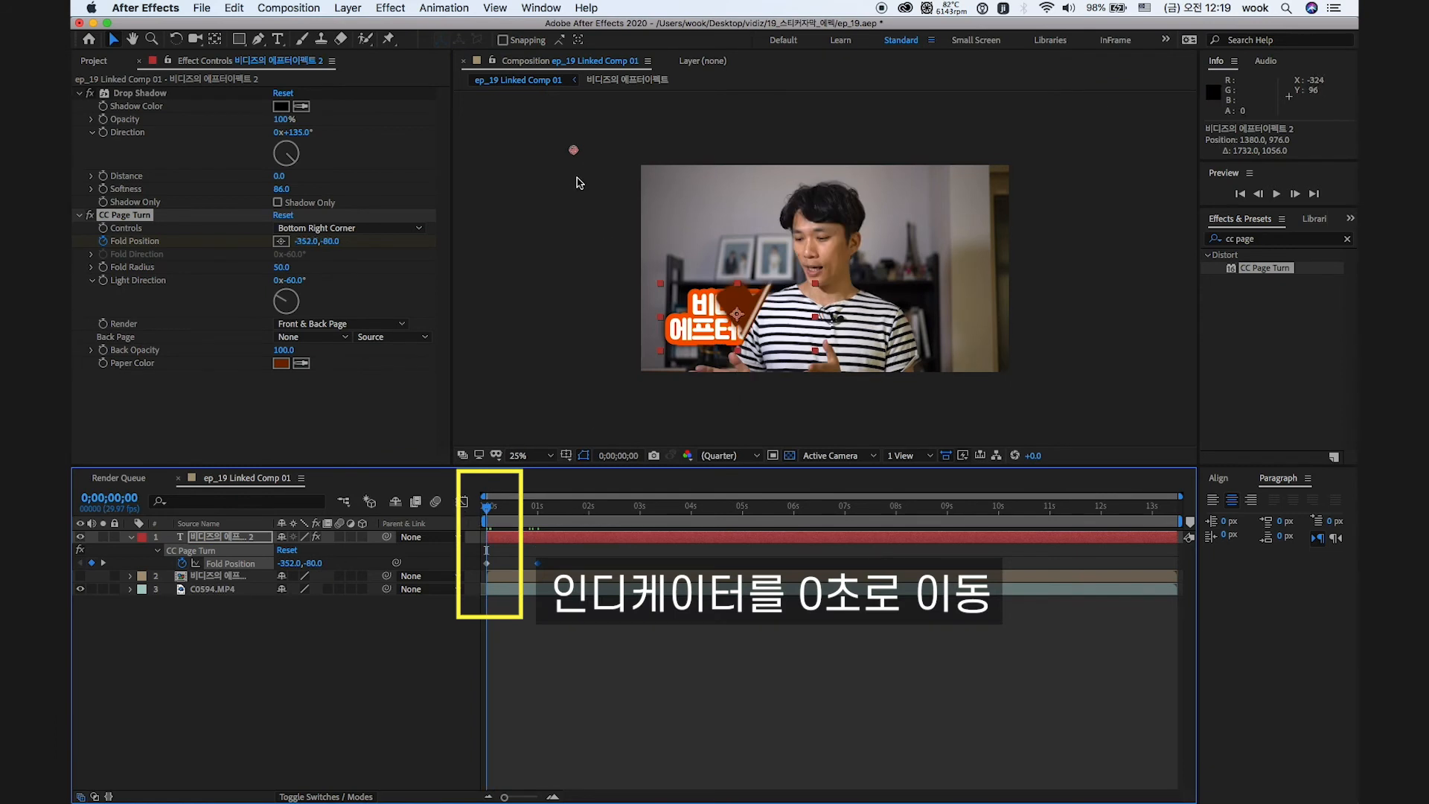
{"action": "left_click_drag", "start_coordinate": [575, 154], "coordinate": [352, 36]}
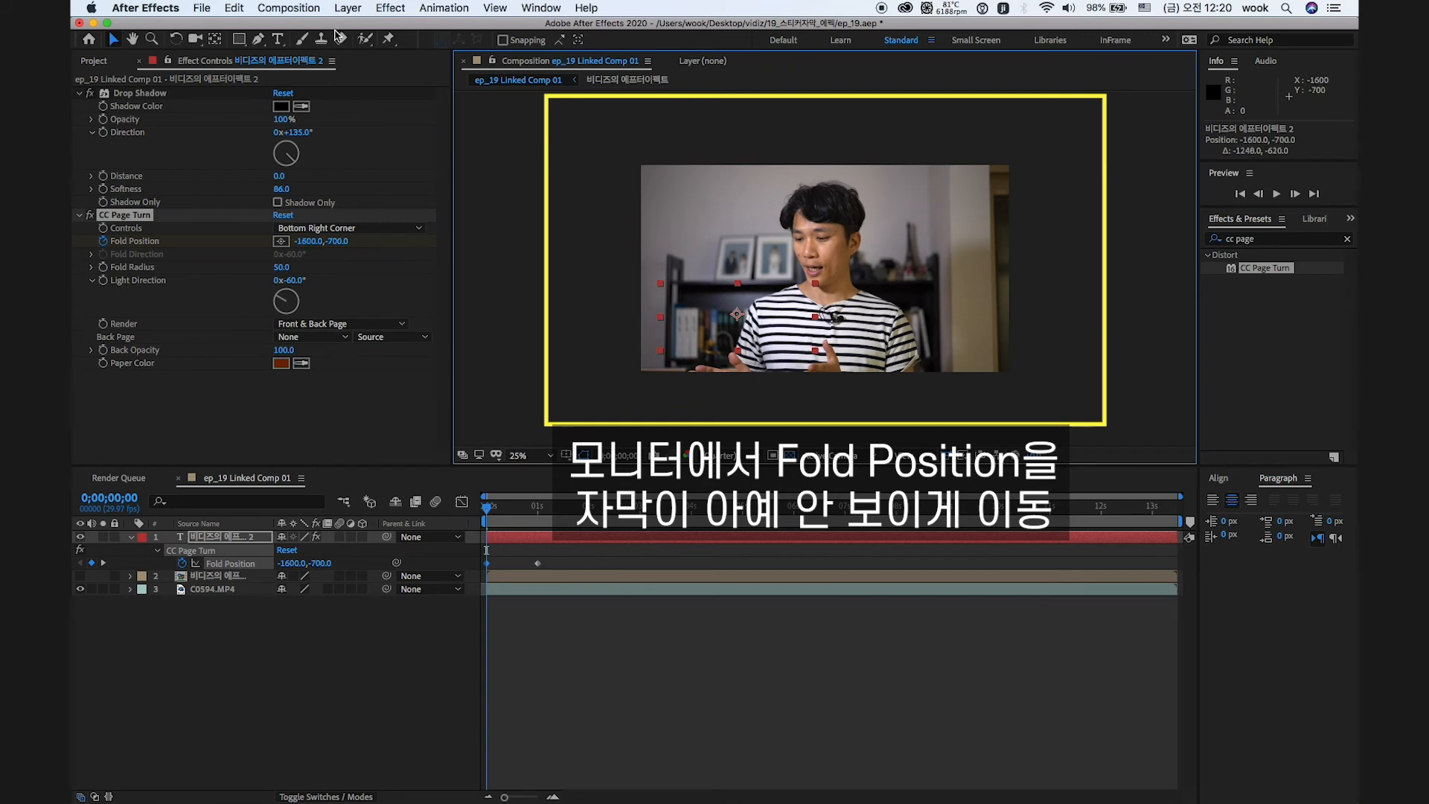
{"action": "left_click", "coordinate": [512, 511]}
{"action": "left_click_drag", "start_coordinate": [512, 513], "coordinate": [485, 537]}
- Shorten the work area to end at about 0;00;03;08 and play a RAM preview of the caption animation
{"action": "key", "text": "space"}
{"action": "left_click", "coordinate": [547, 530]}
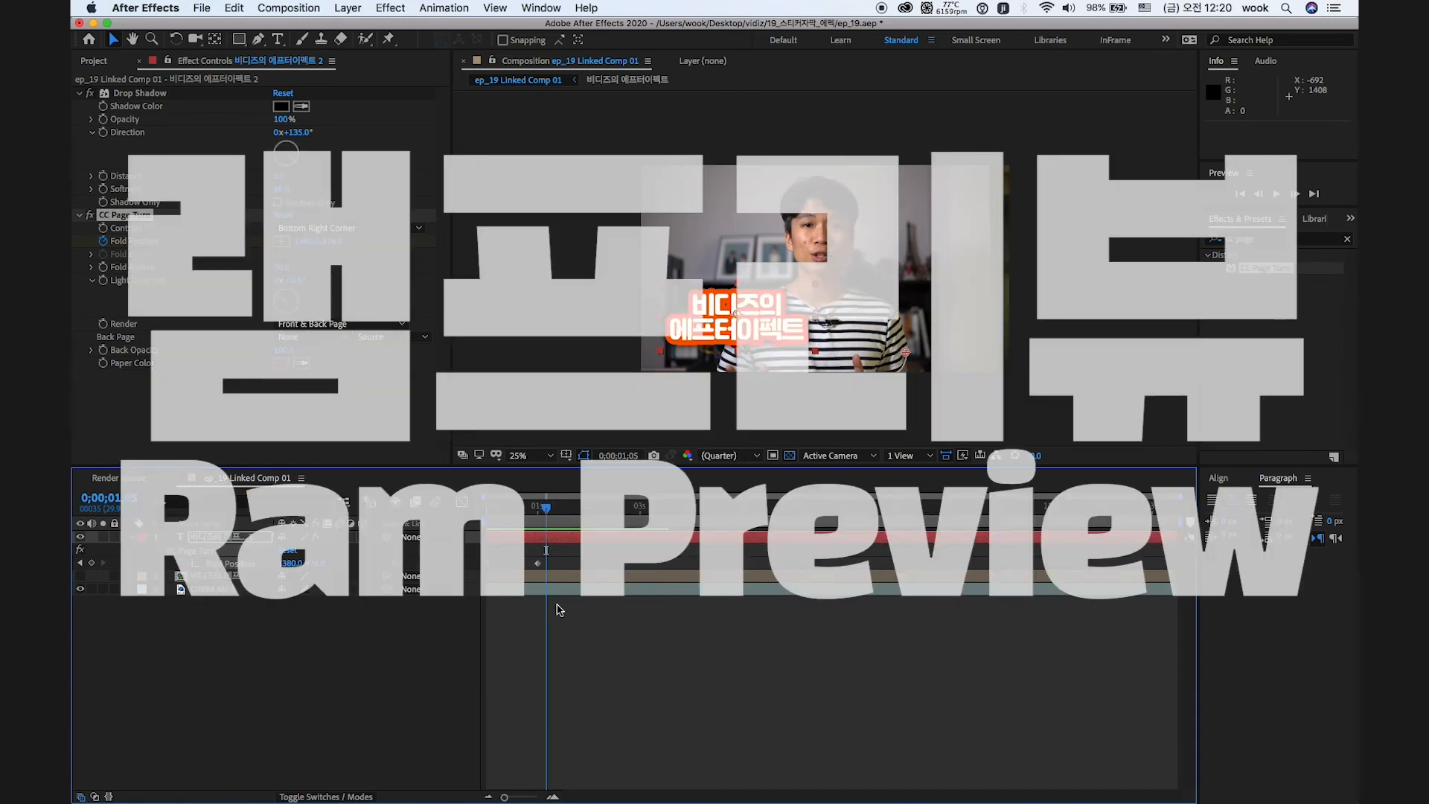
{"action": "left_click_drag", "start_coordinate": [1180, 521], "coordinate": [769, 574]}
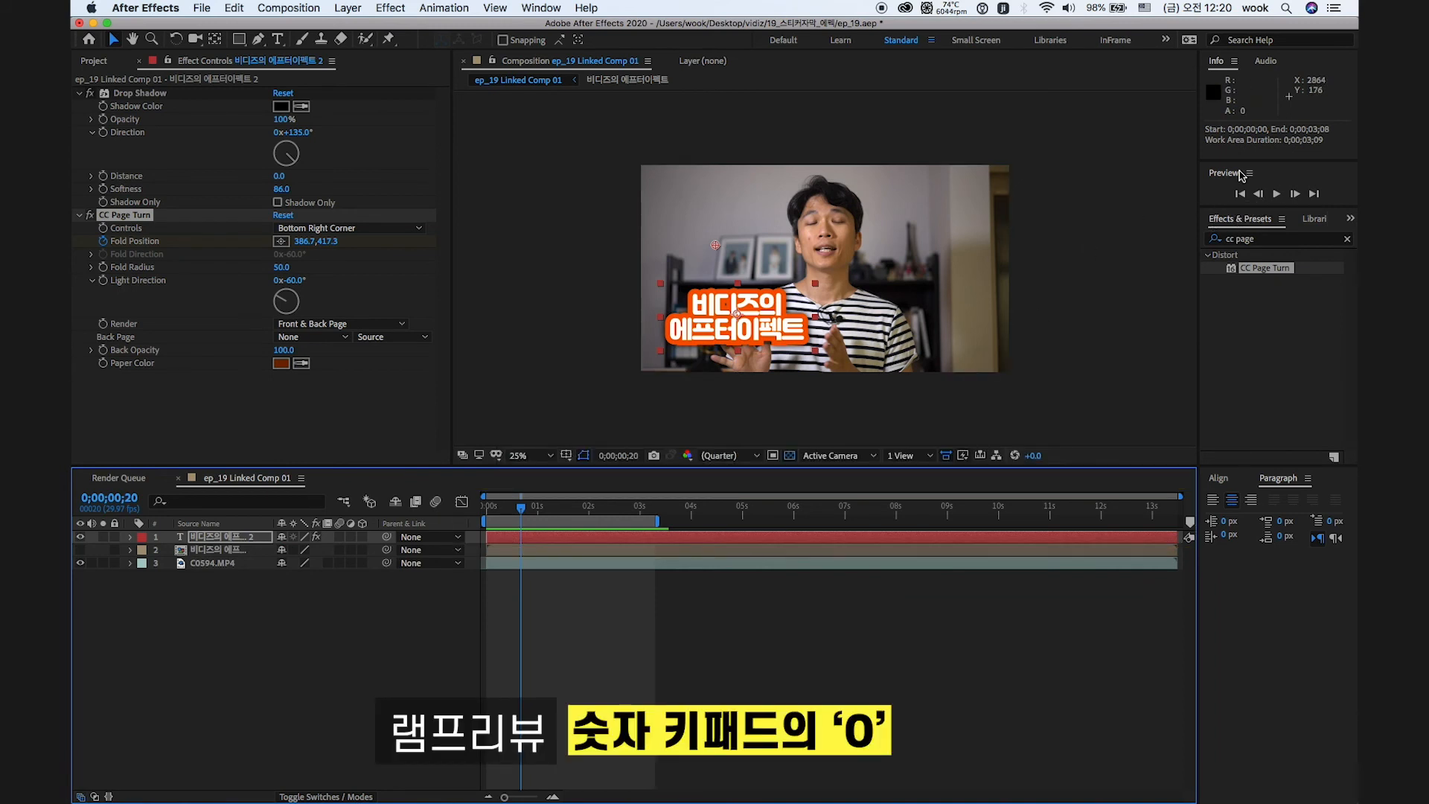
{"action": "left_click", "coordinate": [1270, 195]}
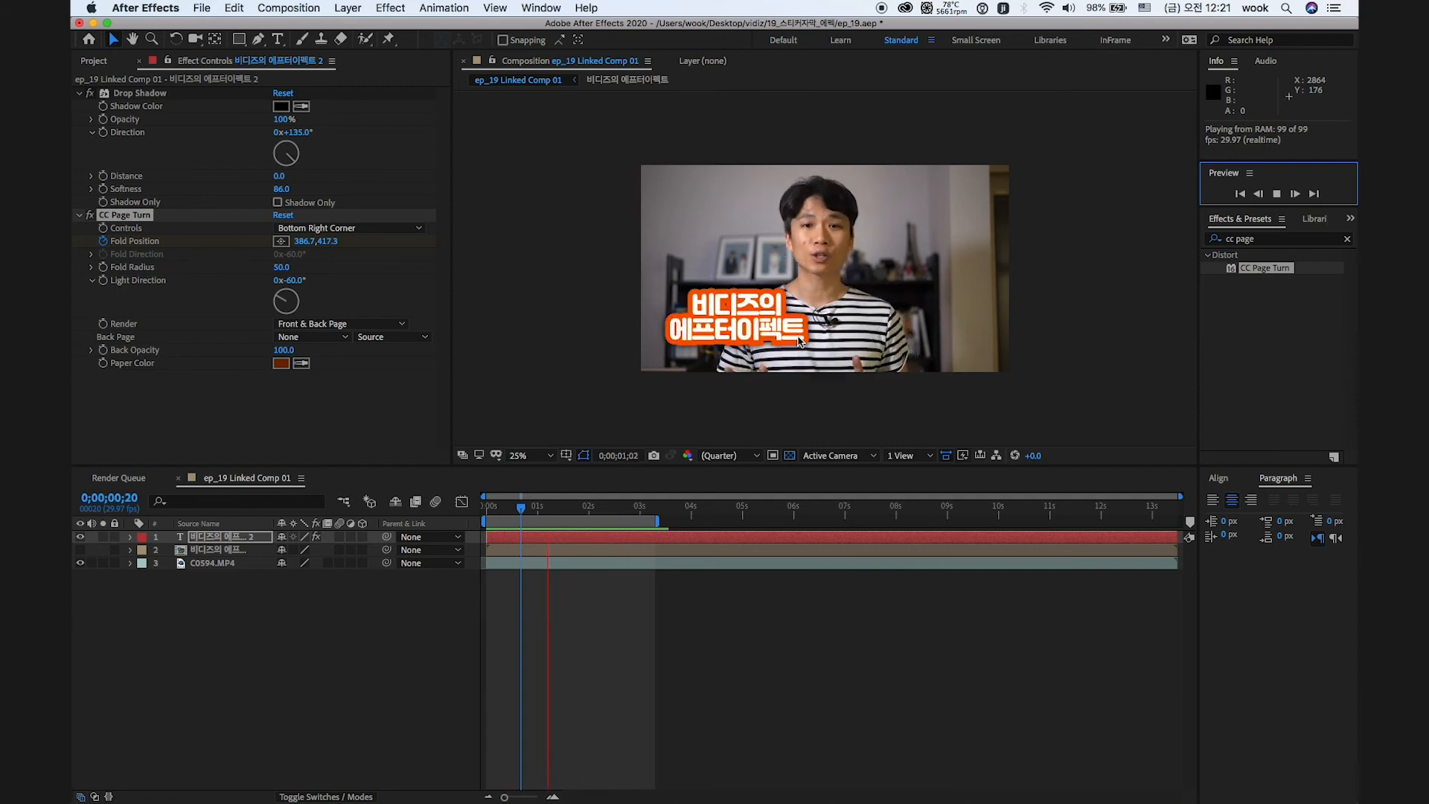
{"action": "left_click", "coordinate": [743, 662]}
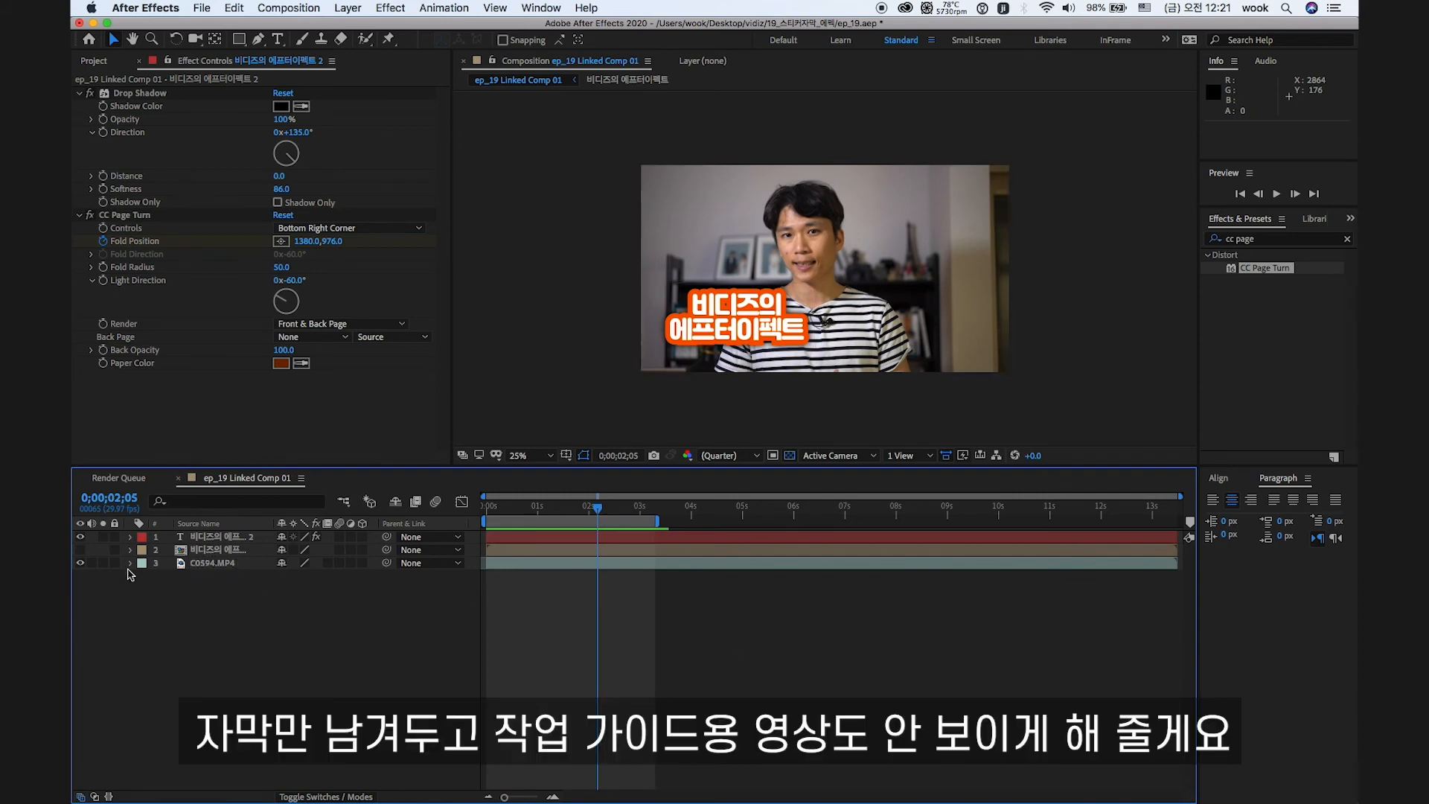
- Hide the C0594.MP4 guide footage so only the caption remains, and save the project
{"action": "left_click", "coordinate": [202, 563]}
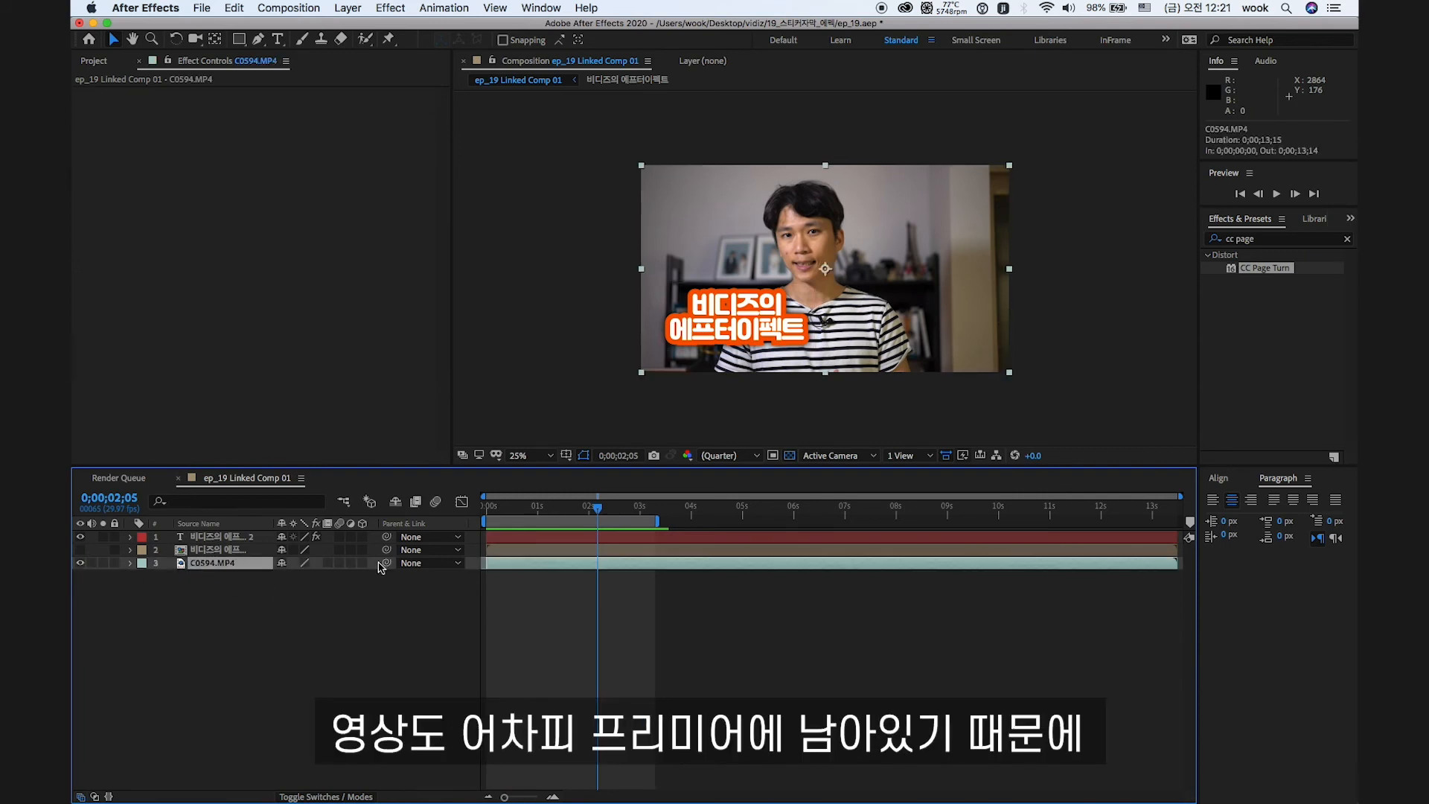
{"action": "left_click", "coordinate": [80, 563]}
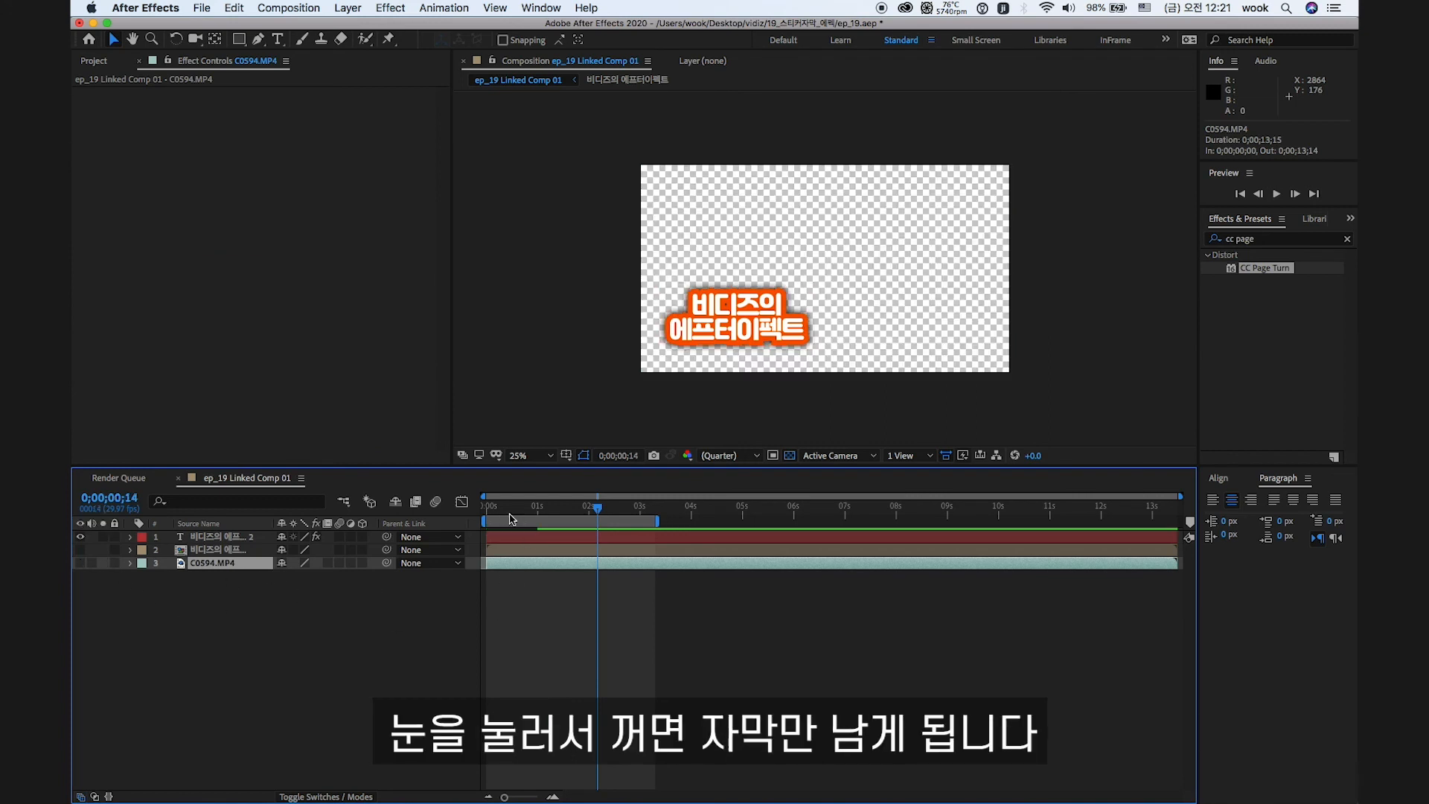
{"action": "key", "text": "Home"}
{"action": "key", "text": "space"}
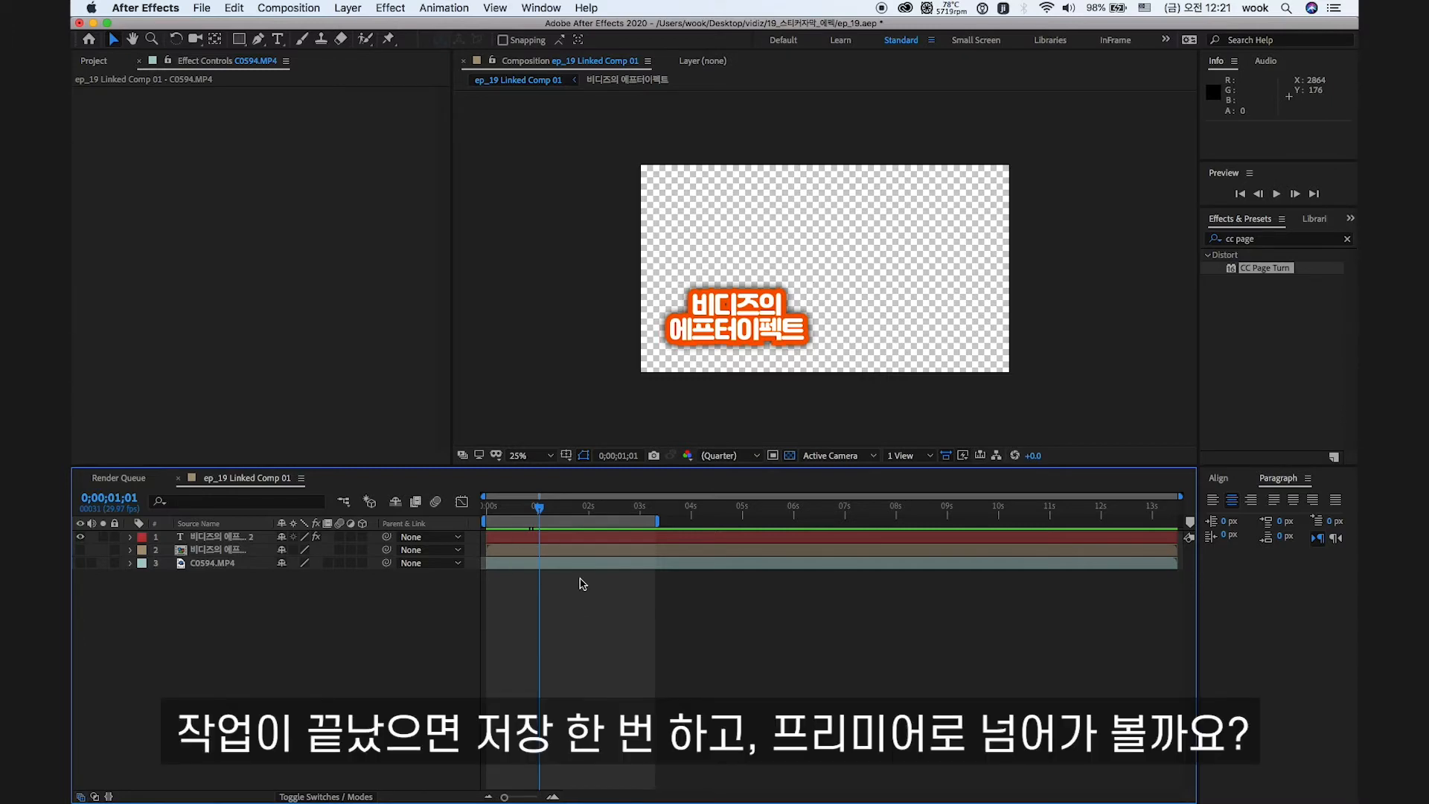
{"action": "key", "text": "super+s"}
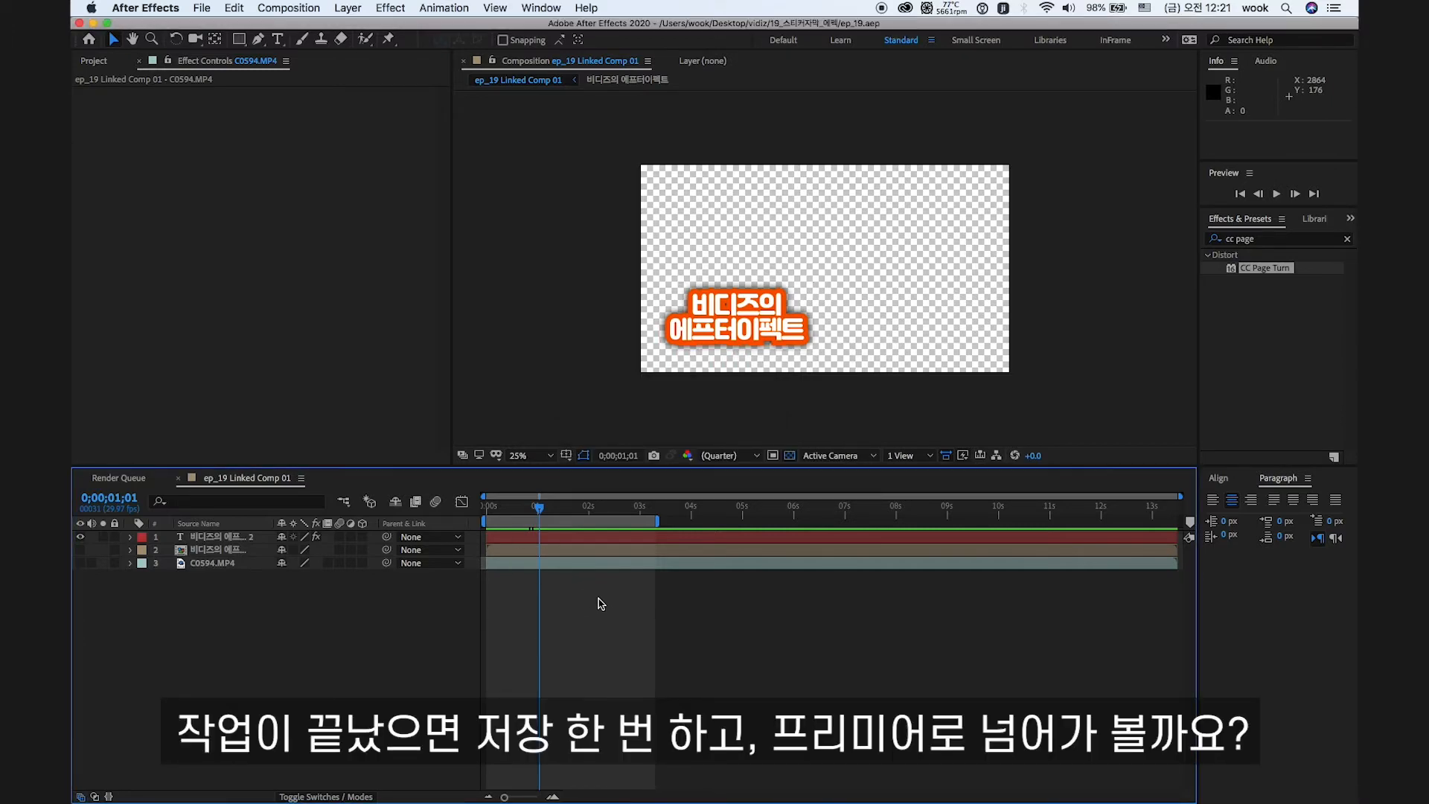
- Switch to Premiere Pro and play Sequence 01 from about 12 seconds to check the linked caption's animation
{"action": "key", "text": "super+Tab"}
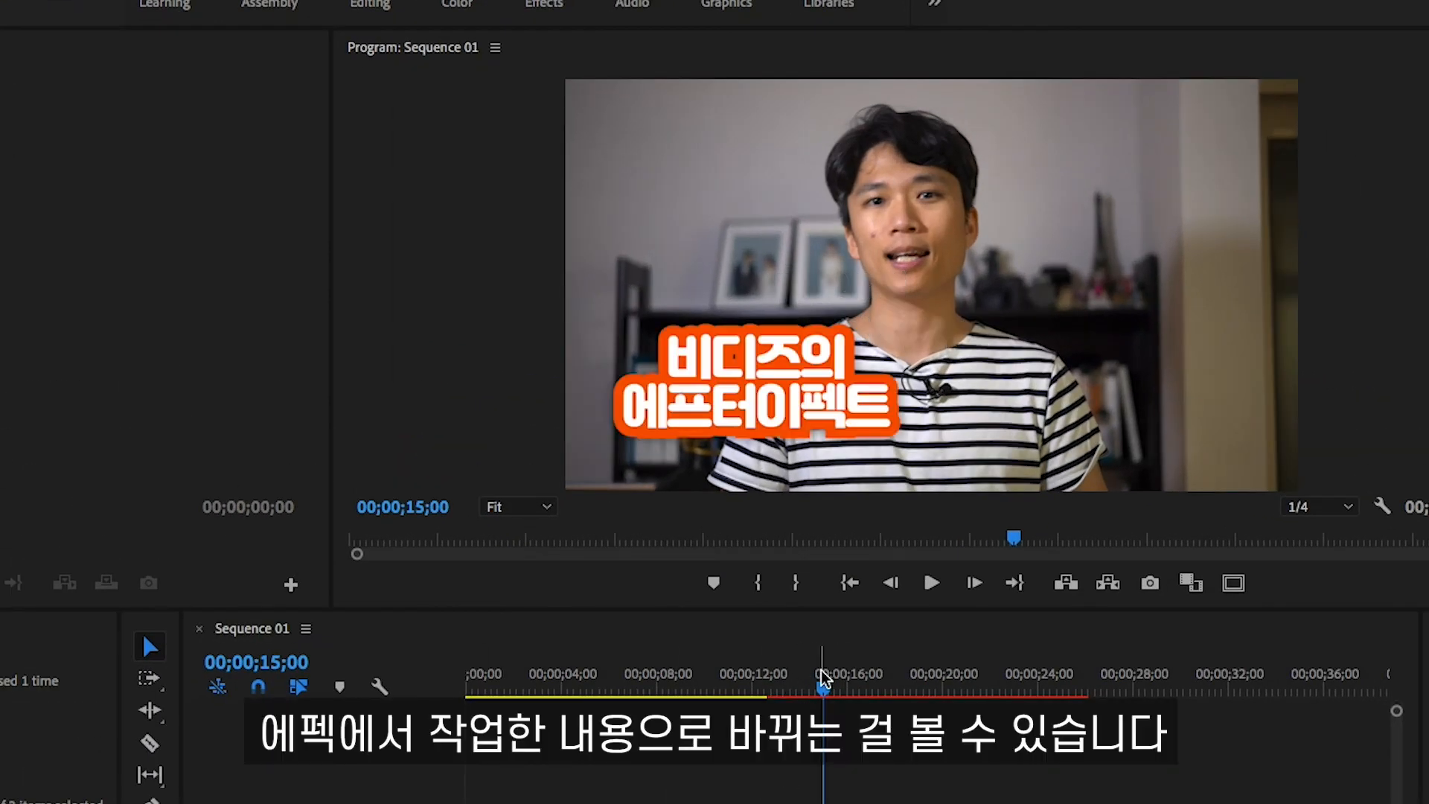
{"action": "left_click_drag", "start_coordinate": [822, 694], "coordinate": [749, 691]}
{"action": "key", "text": "space"}
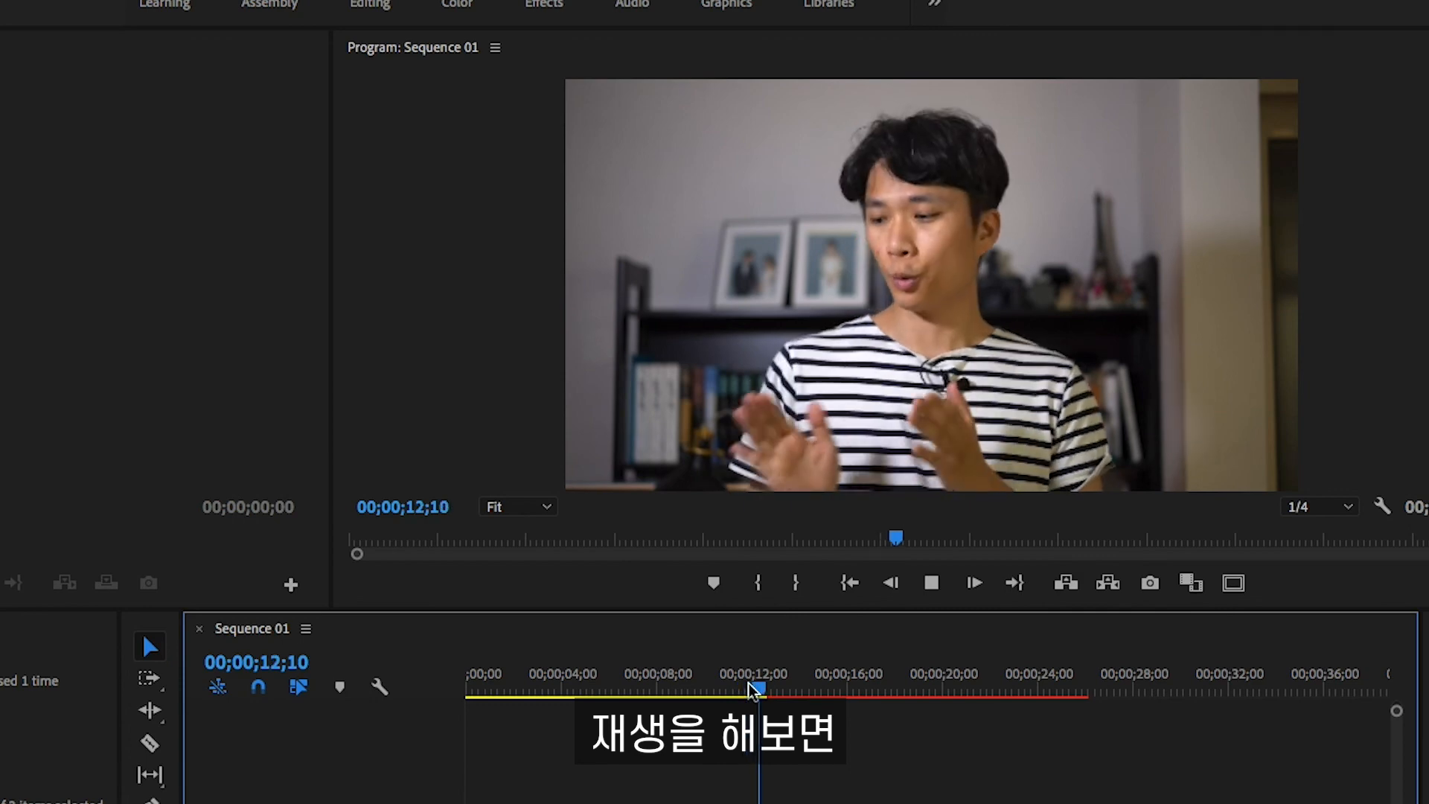
{"action": "key", "text": "space"}
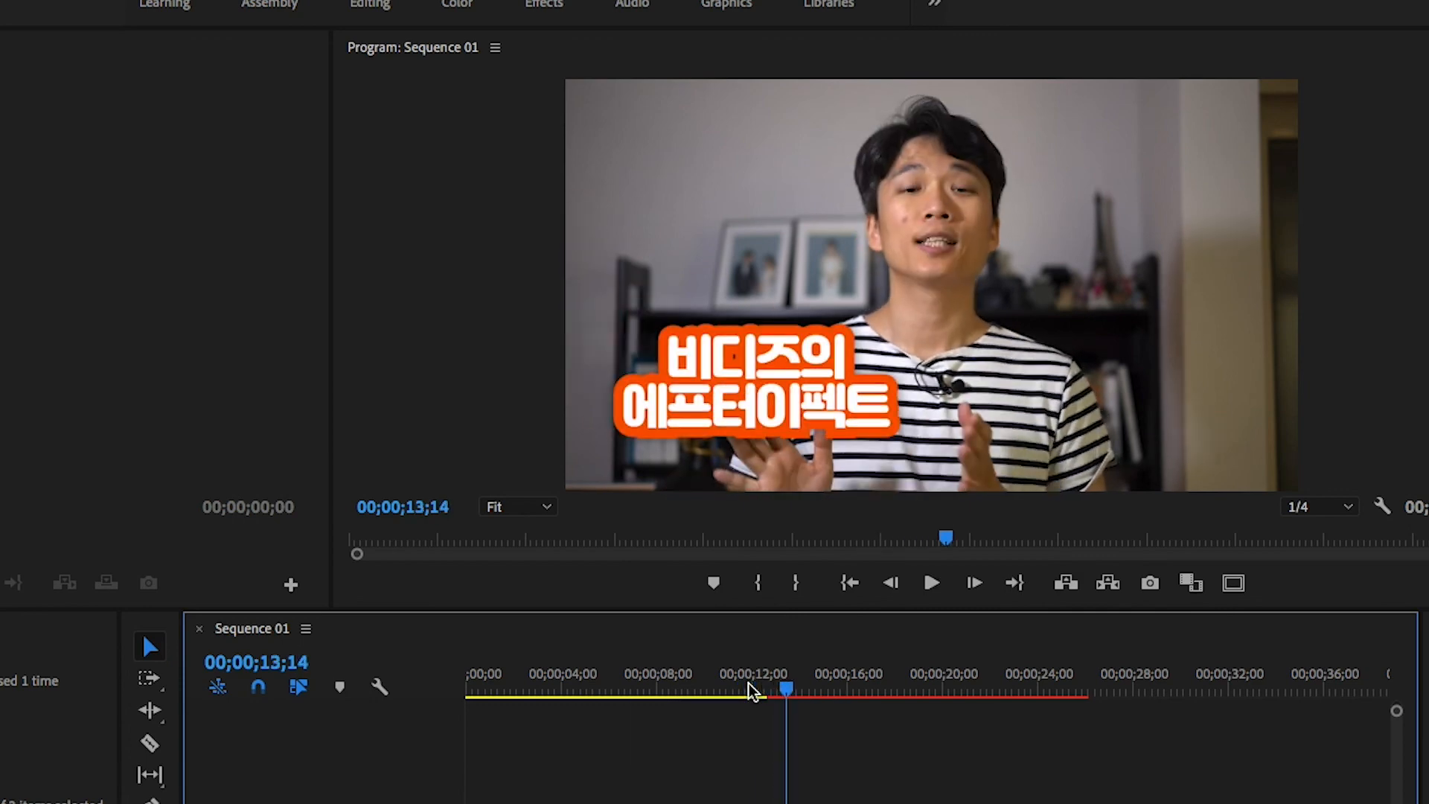